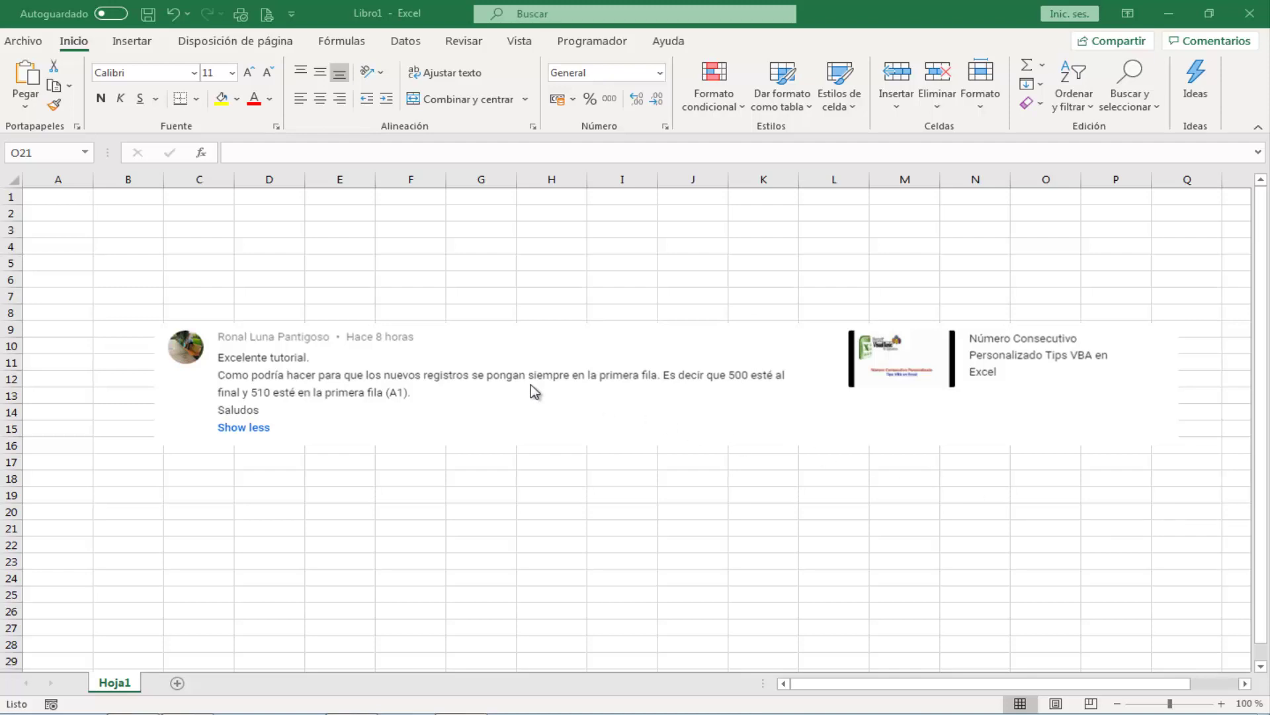
Delete the pasted comment picture and enter 1 in cell A7
left_click(506, 387)
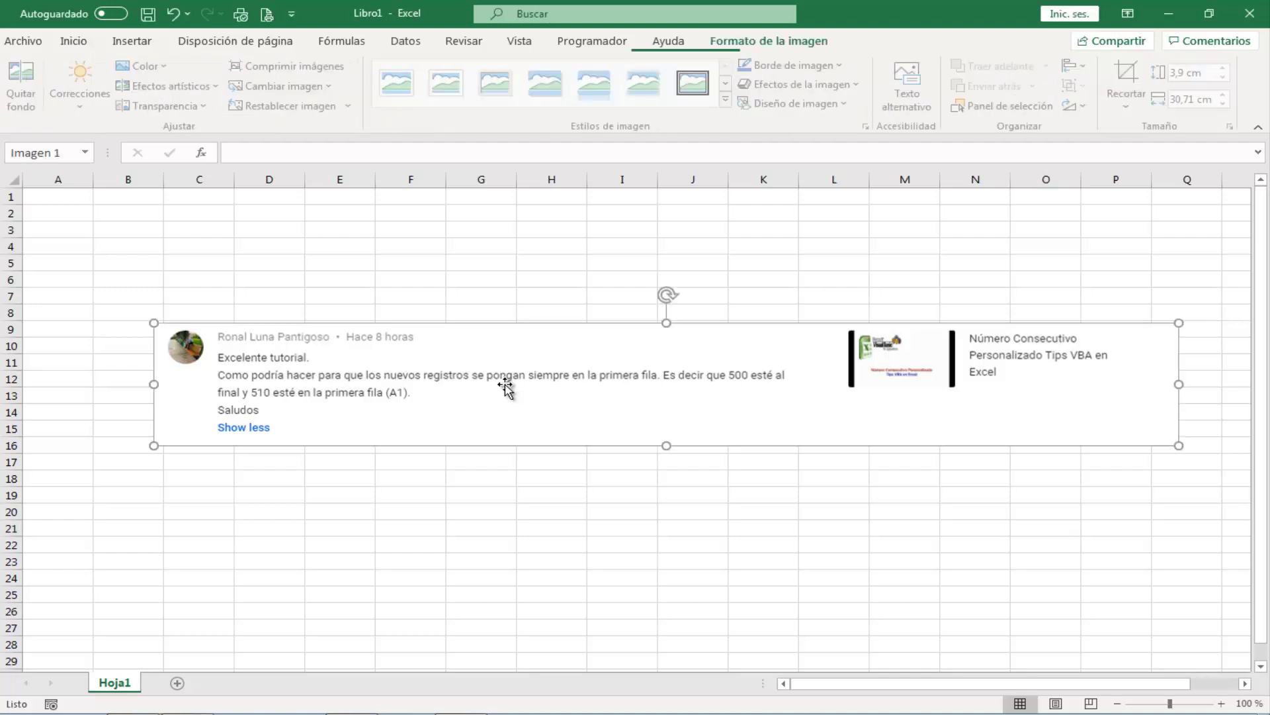
key("Delete")
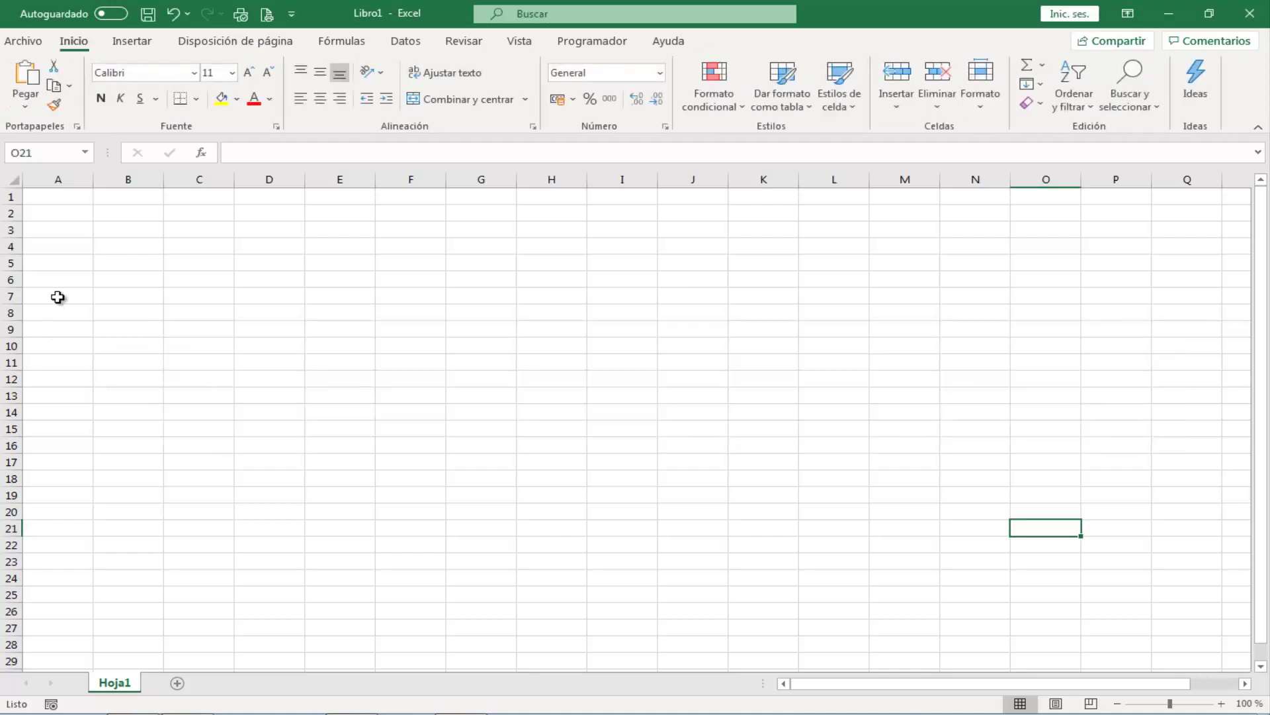
left_click(59, 297)
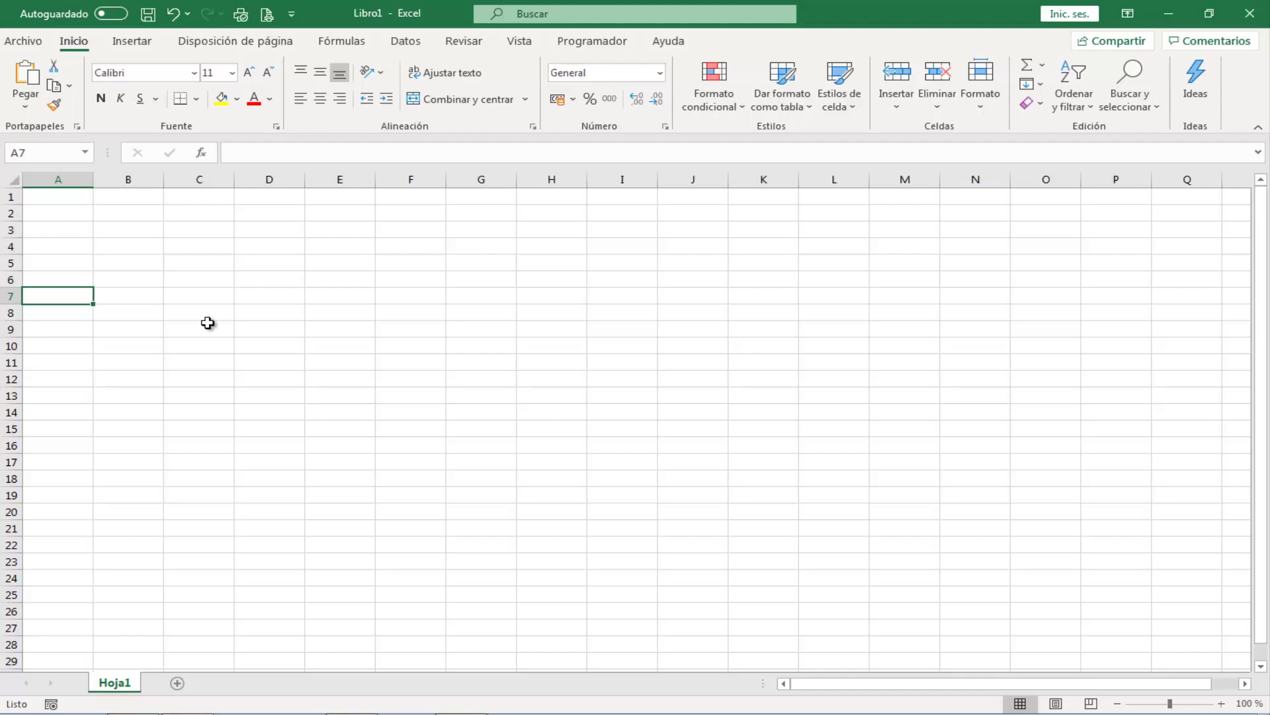
type("1")
key("Return")
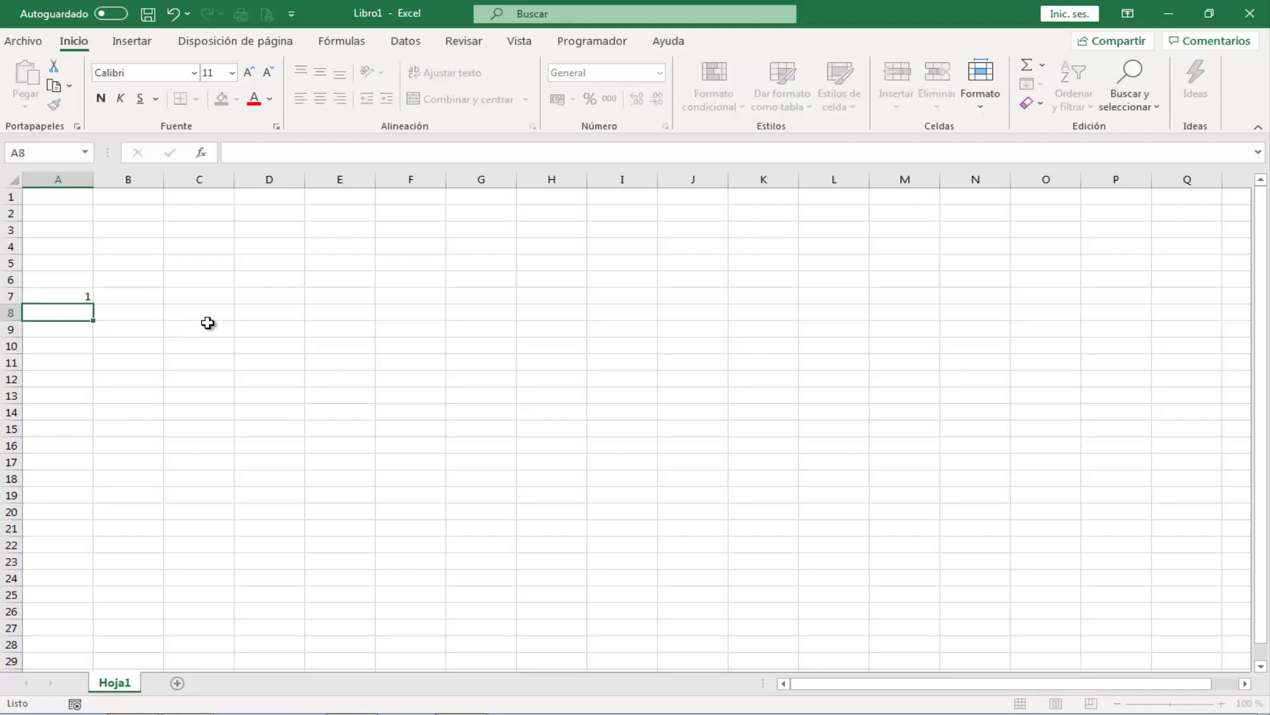
key("Up")
key("Right")
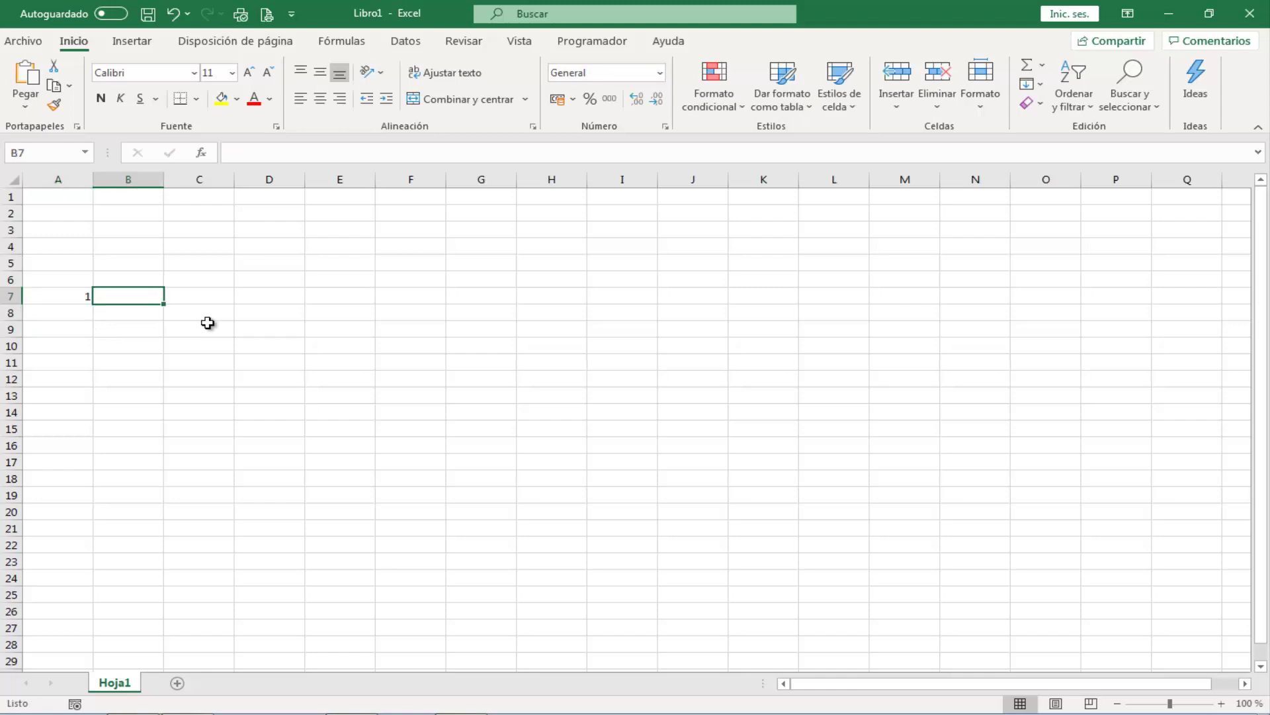
key("Tab")
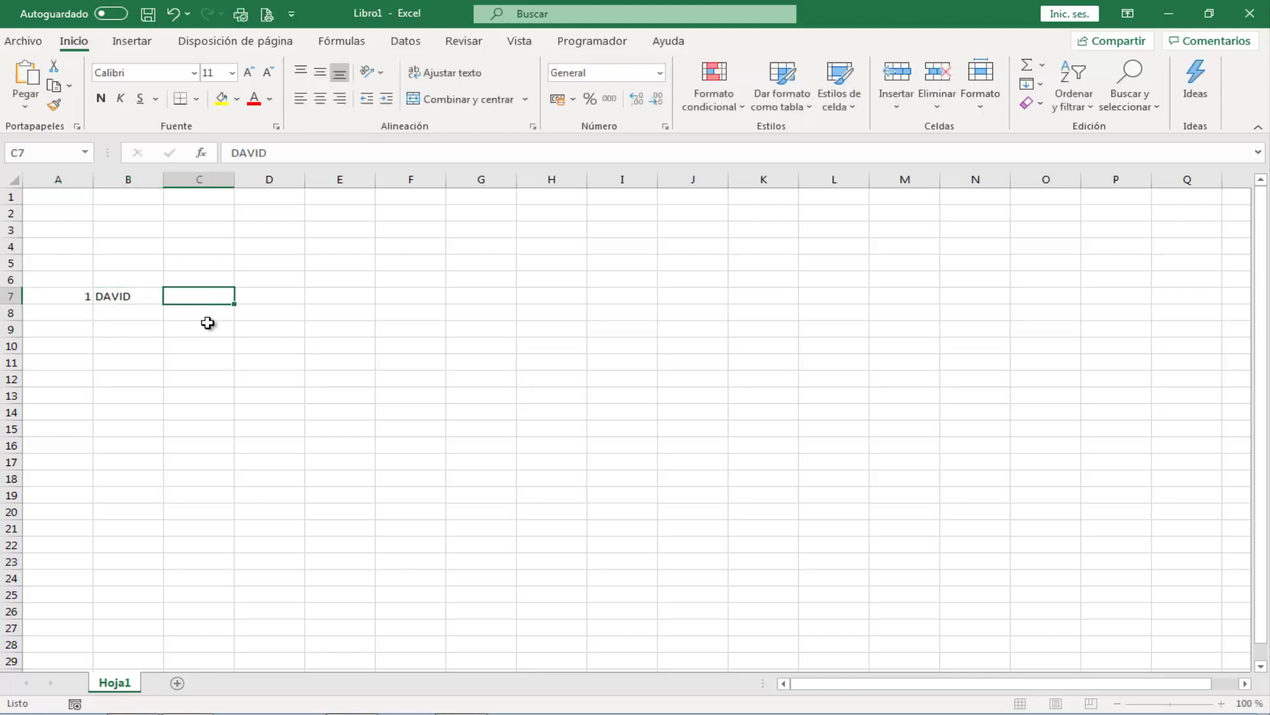
key("Return")
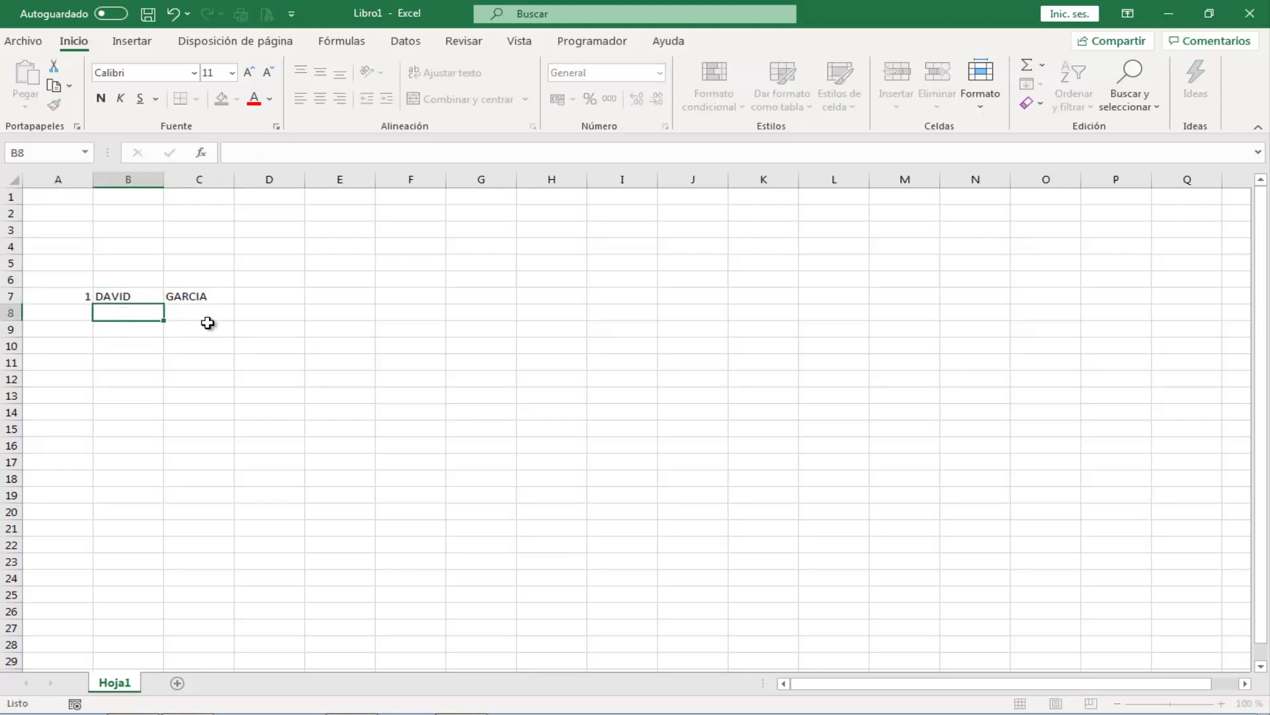
Insert a blank row above the DAVID record at row 7
left_click(3, 296)
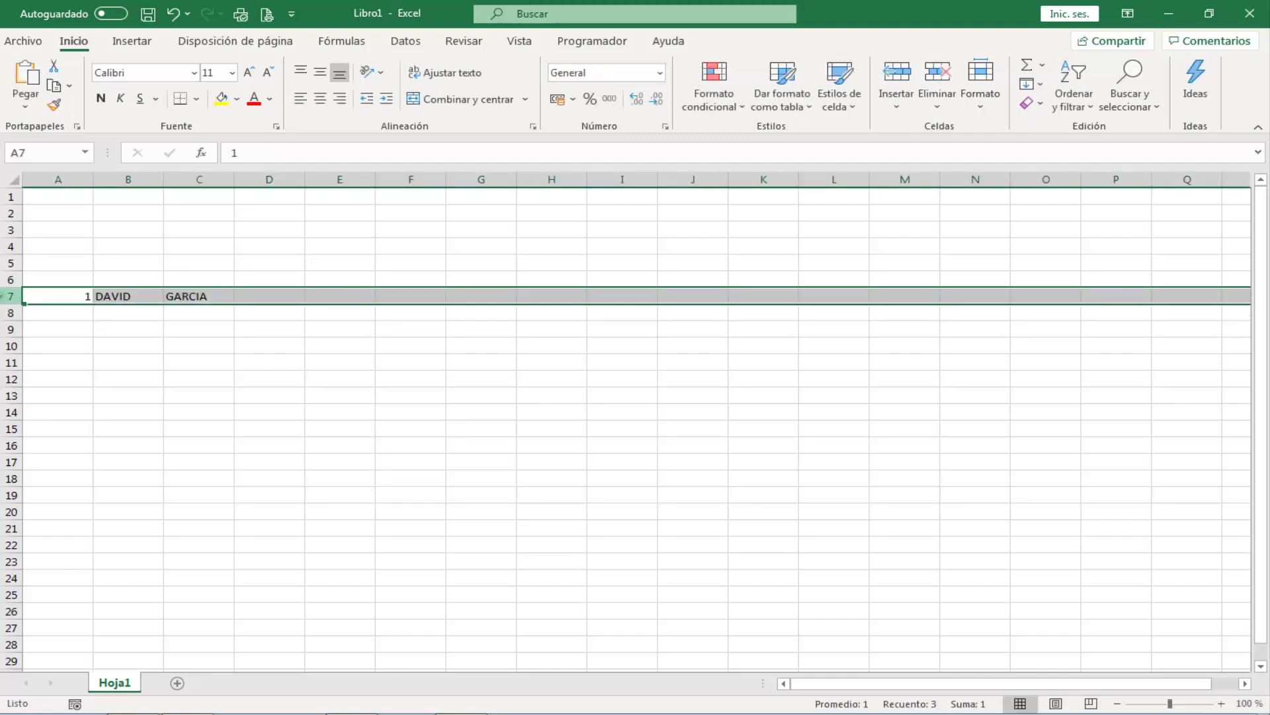
right_click(3, 296)
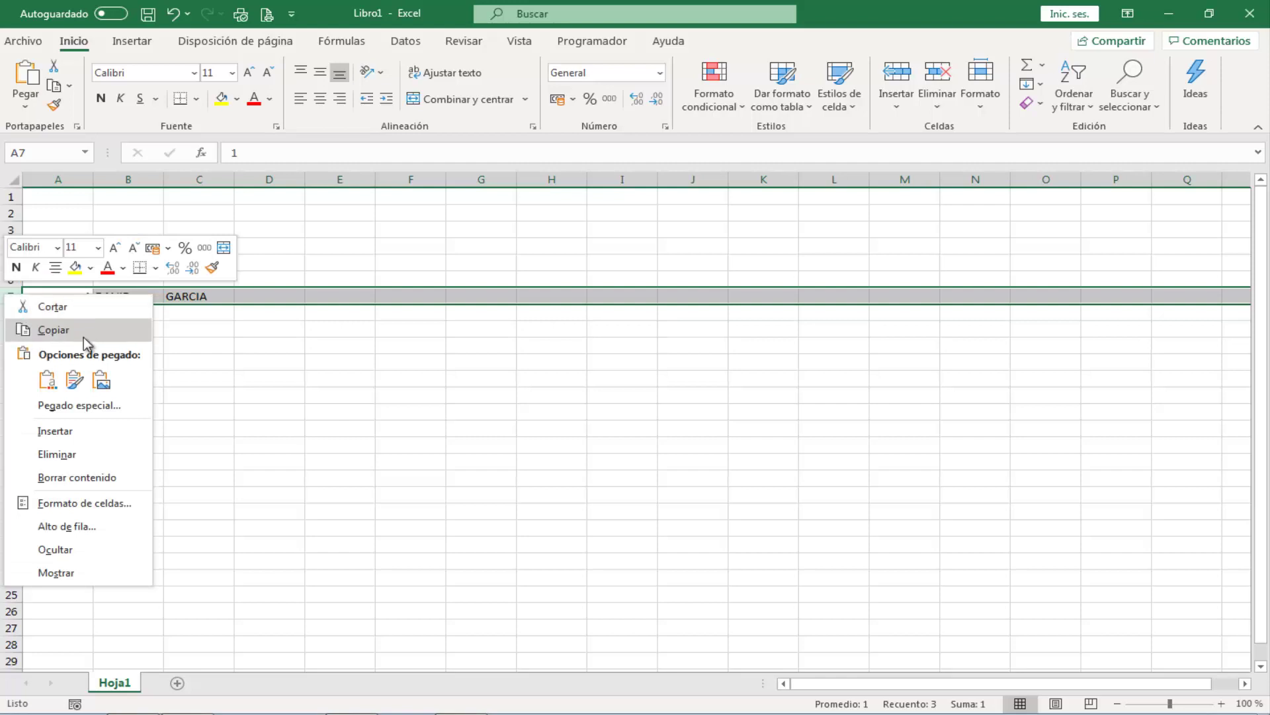
left_click(70, 432)
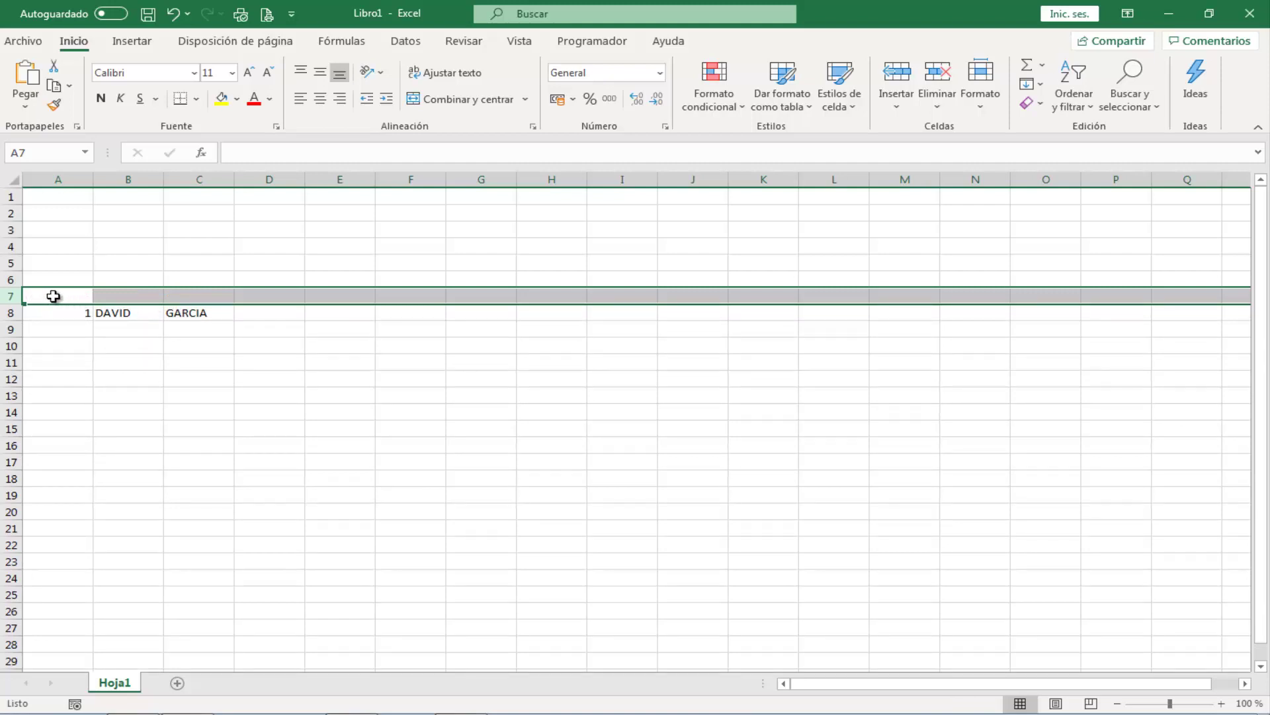
Enter 2 in A7, then undo both the entry and the row insertion
left_click(53, 296)
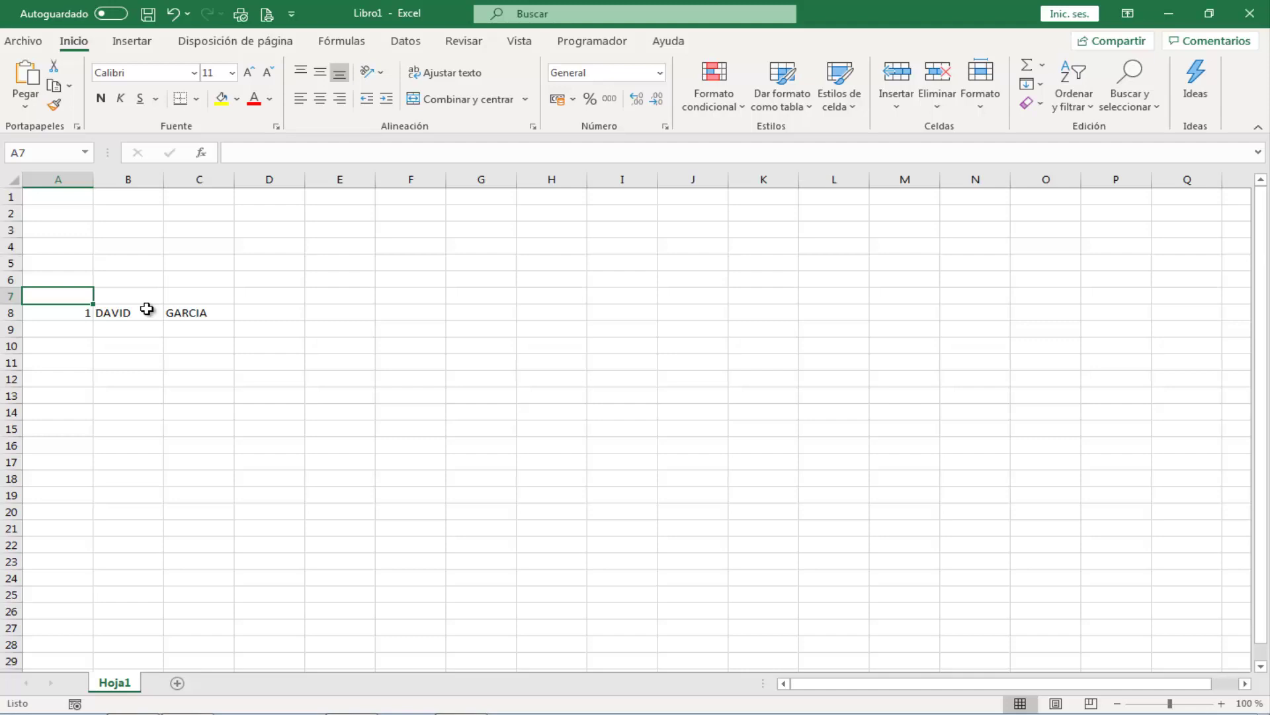
type("2")
key("Tab")
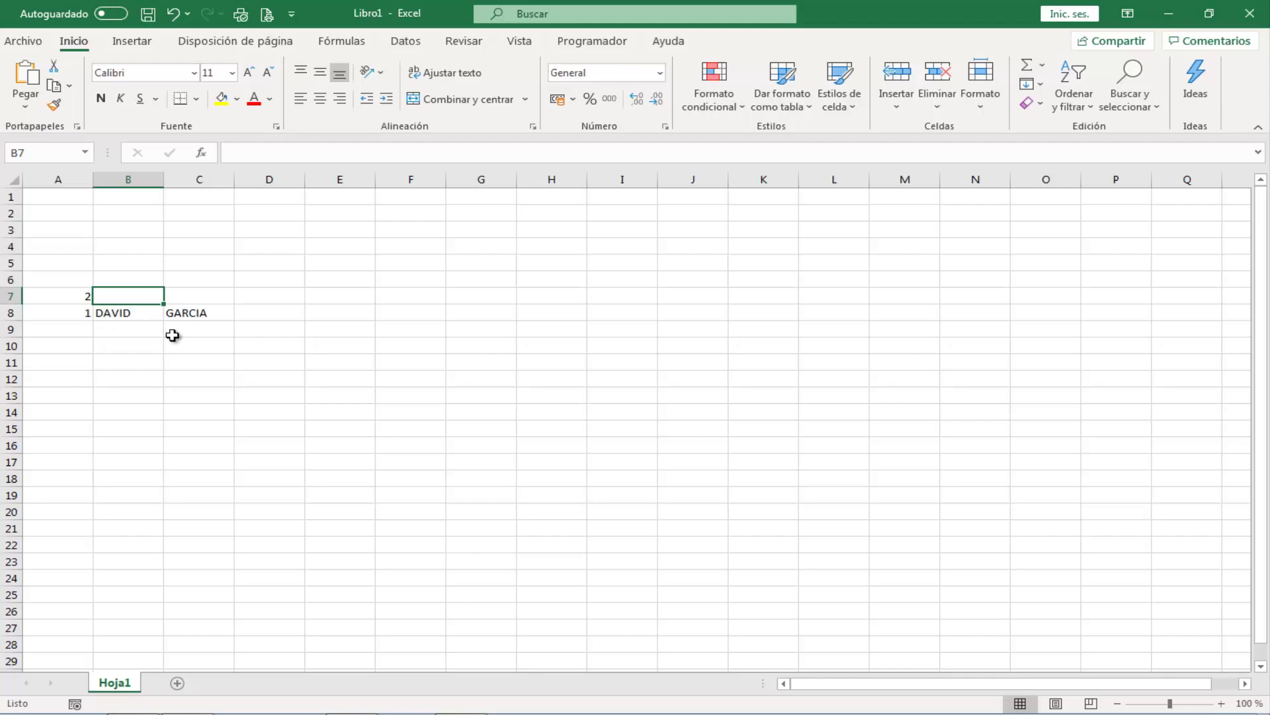
key("ctrl+z")
key("ctrl+z")
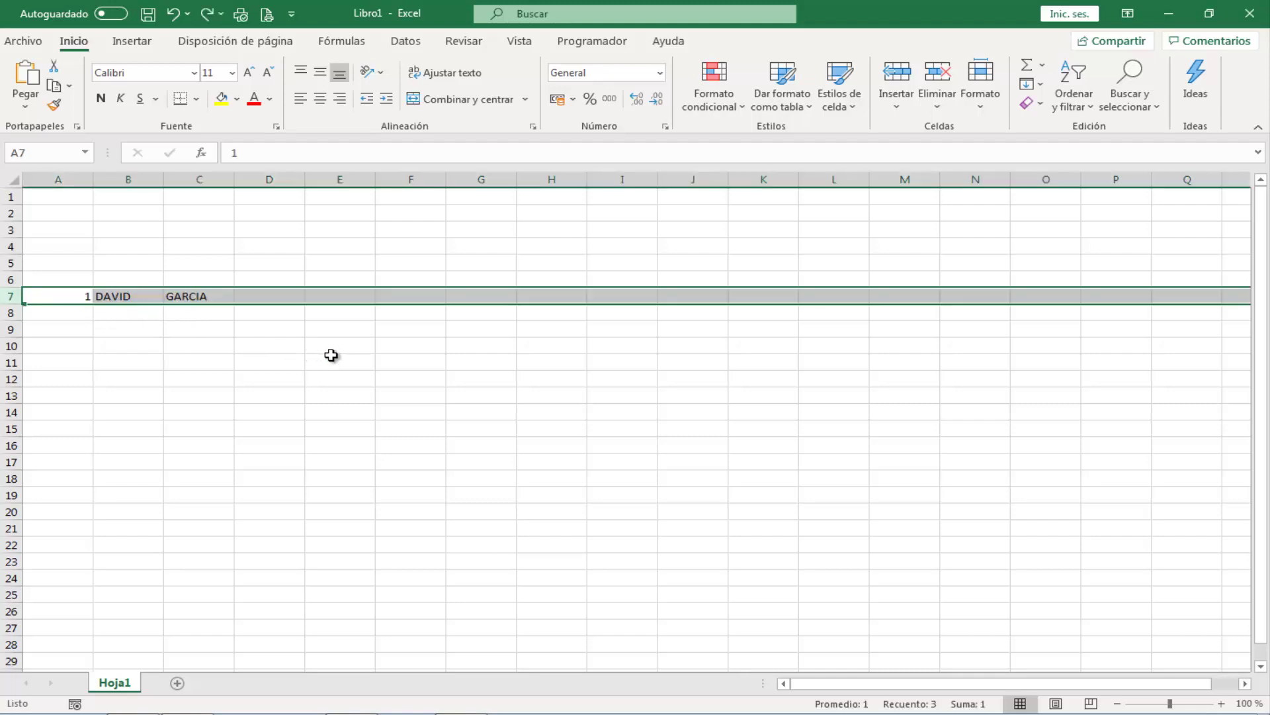
key("ctrl+z")
key("ctrl+z")
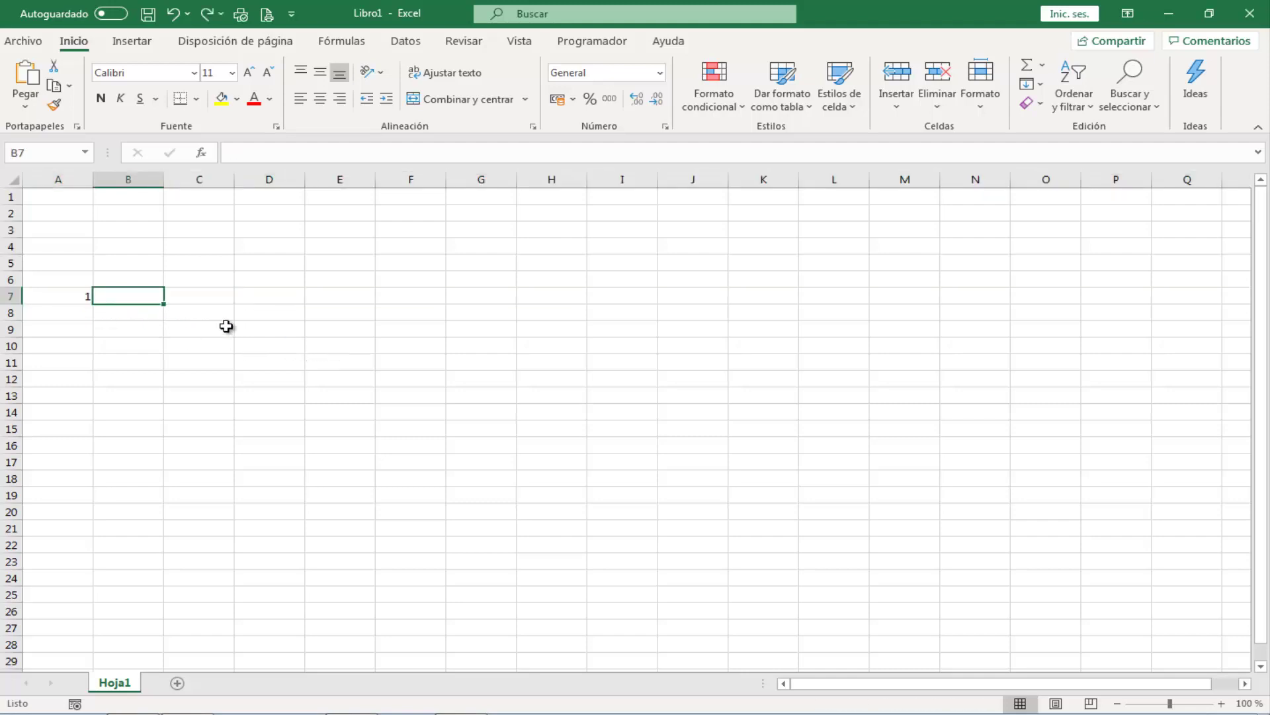
Open the Visual Basic editor from the Developer tab and insert a new UserForm
left_click(61, 291)
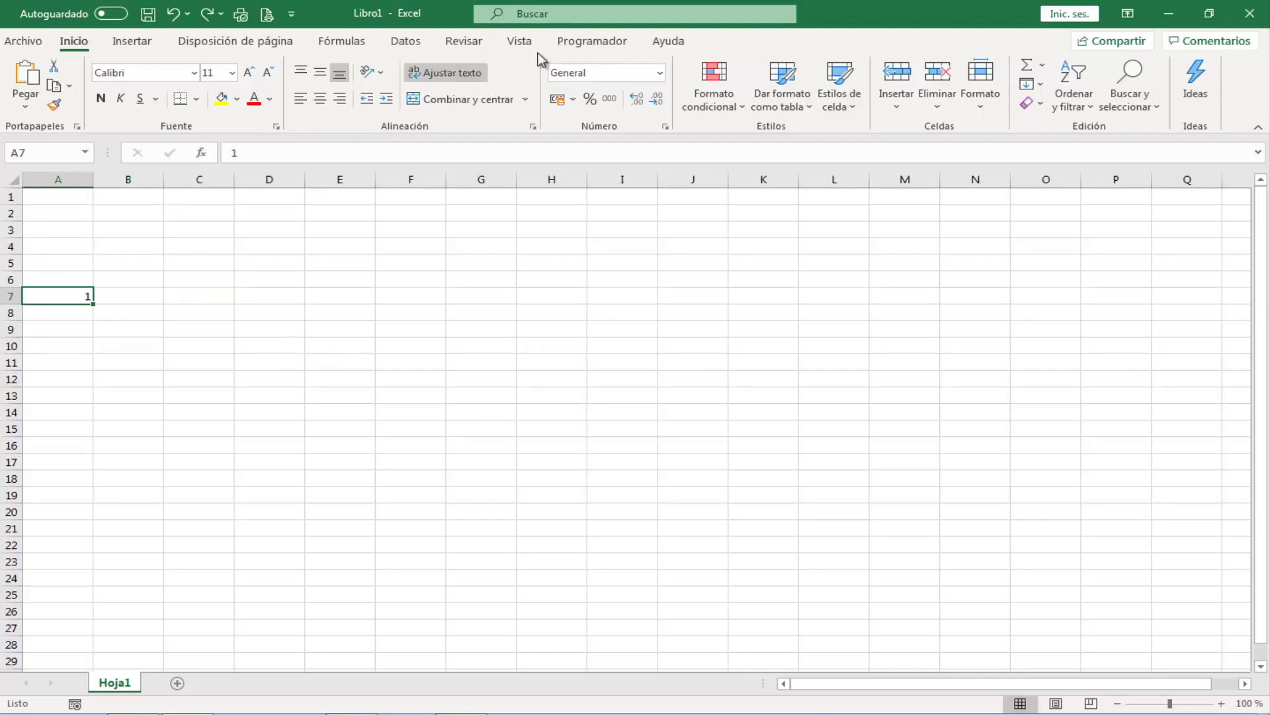
left_click(593, 41)
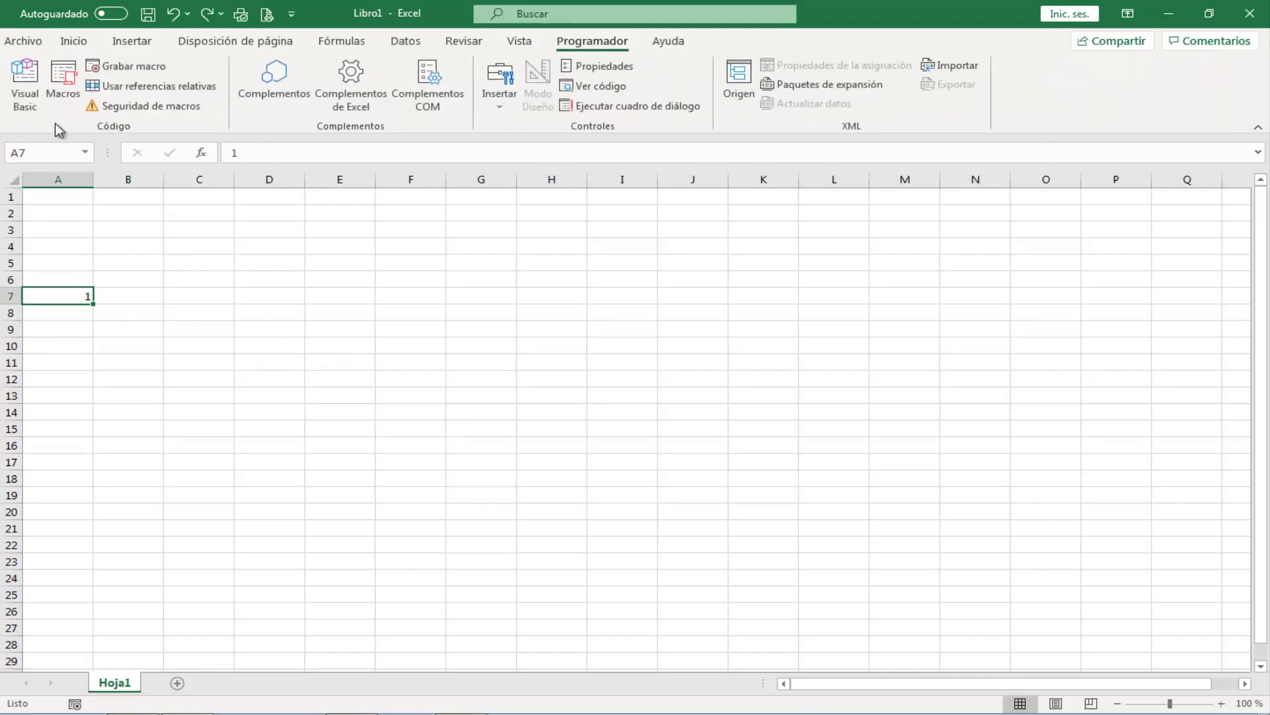
left_click(22, 83)
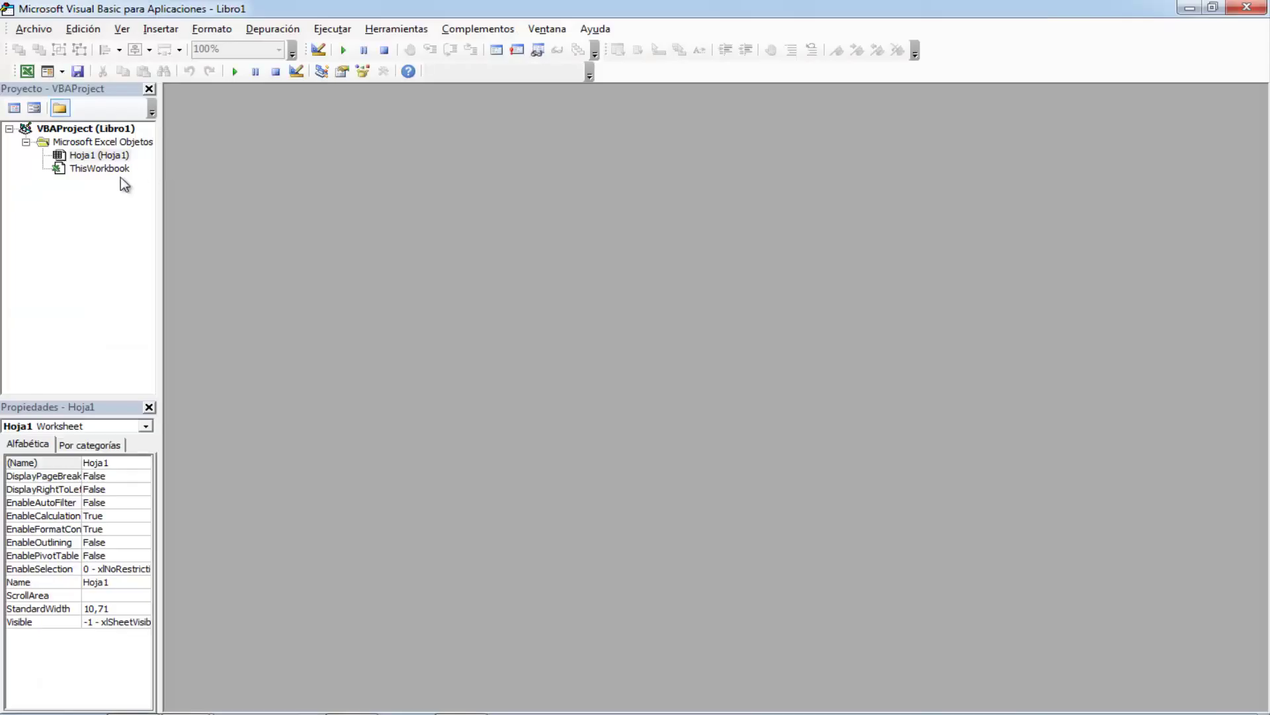
left_click(61, 72)
left_click(79, 91)
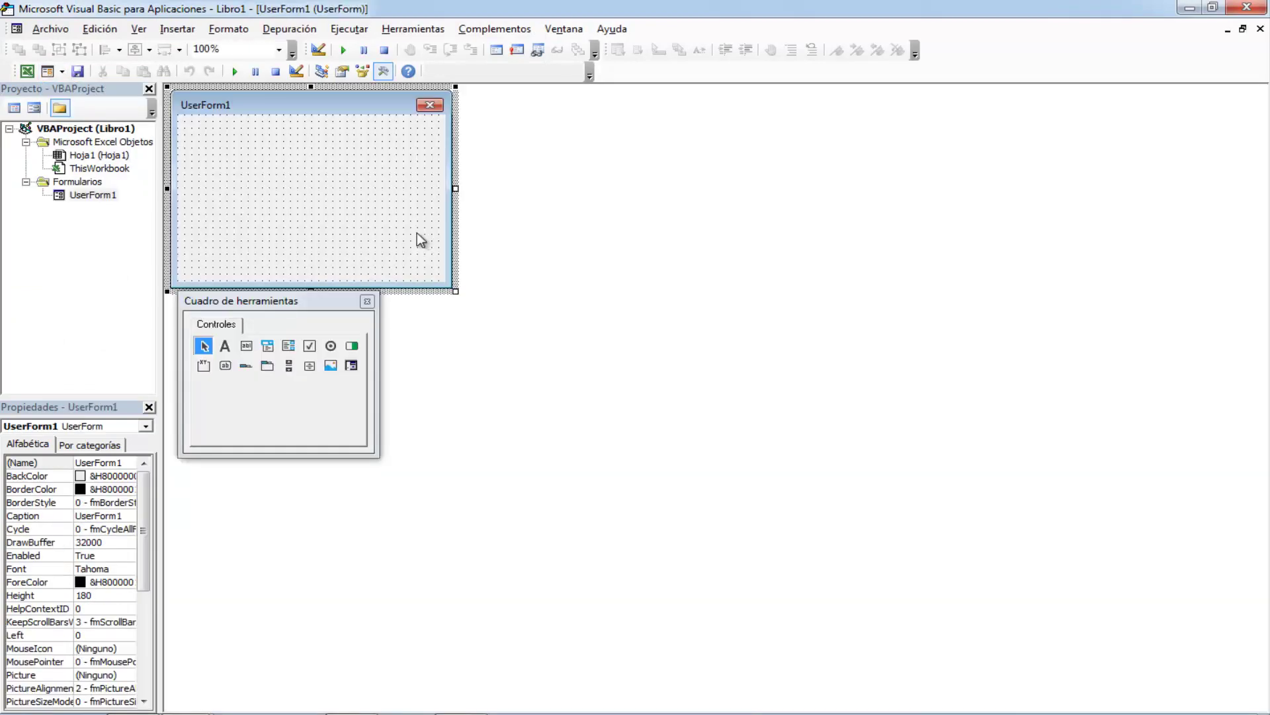
Widen the UserForm and place two labels, the second copied beneath the first
left_click_drag(456, 292, 593, 287)
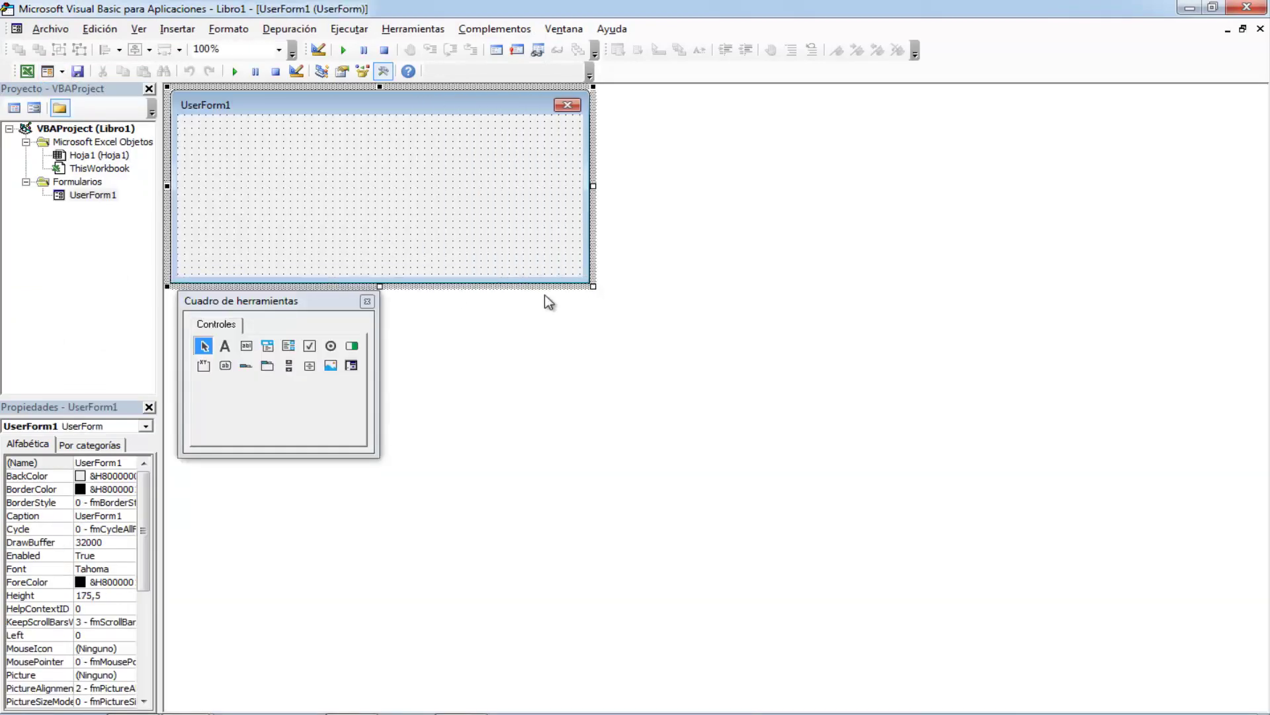
left_click_drag(316, 305, 688, 407)
left_click(598, 446)
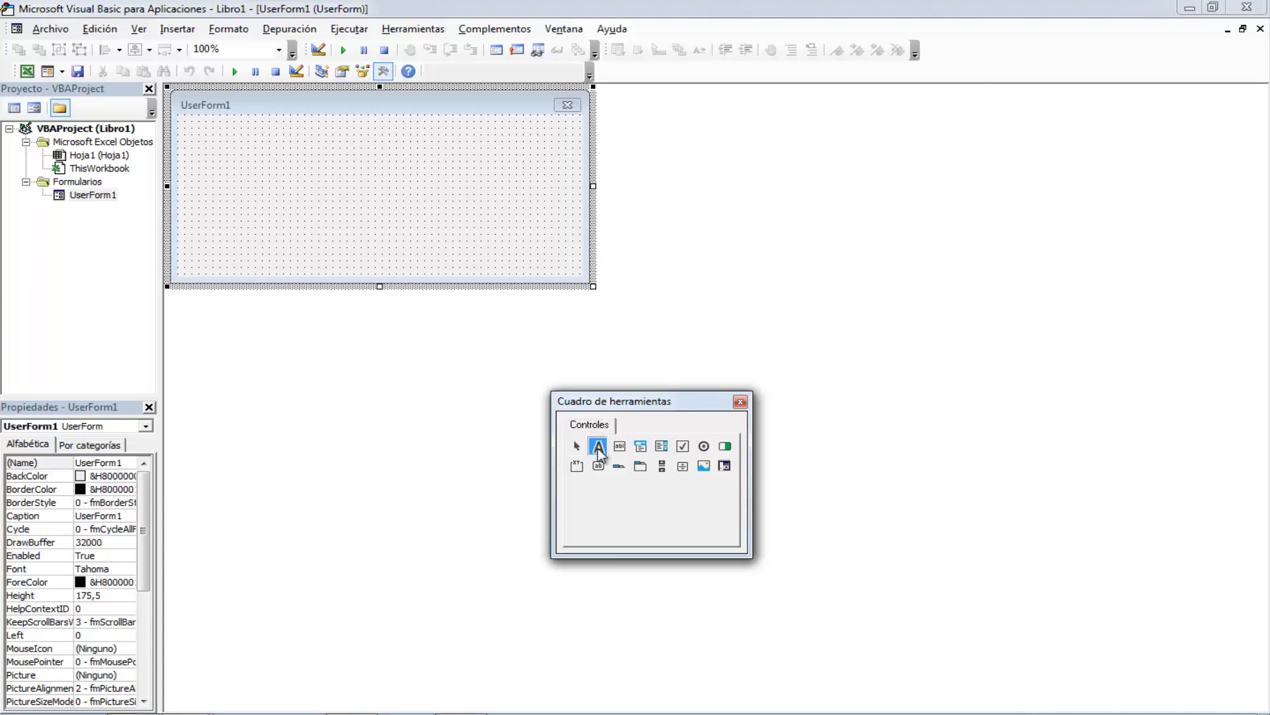
left_click_drag(207, 151, 292, 169)
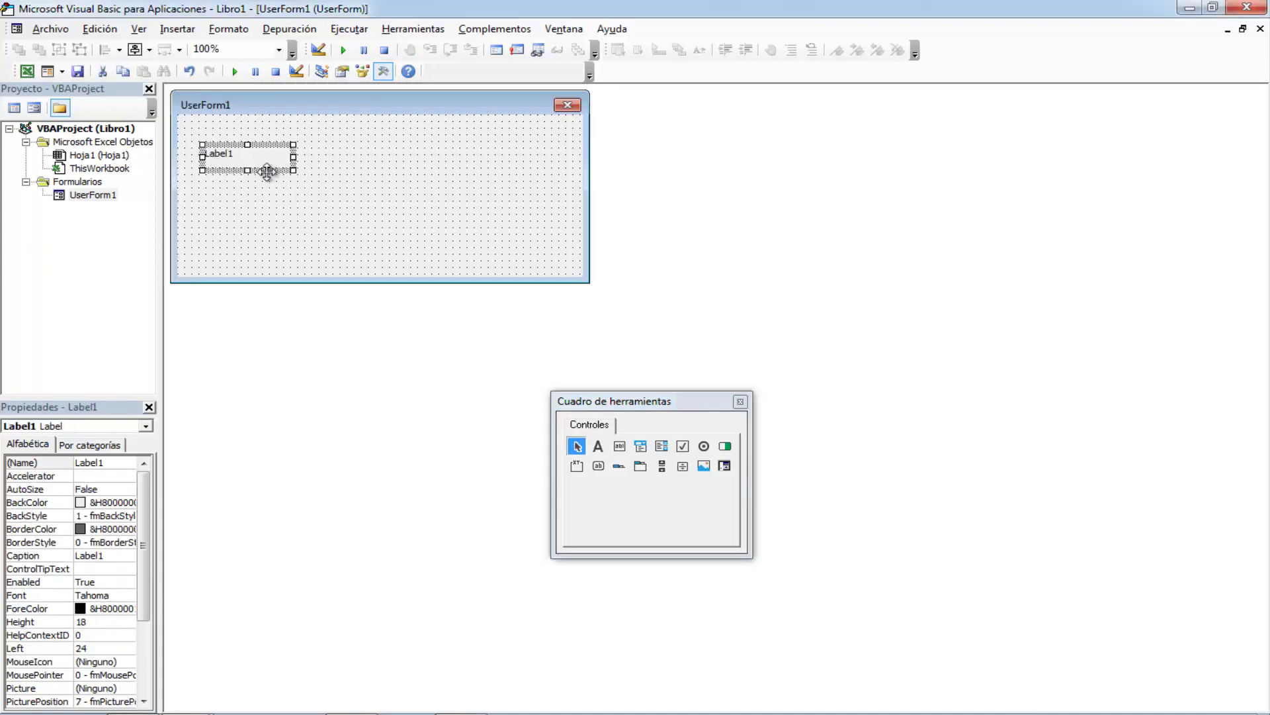
right_click(258, 163)
left_click(300, 202)
right_click(300, 202)
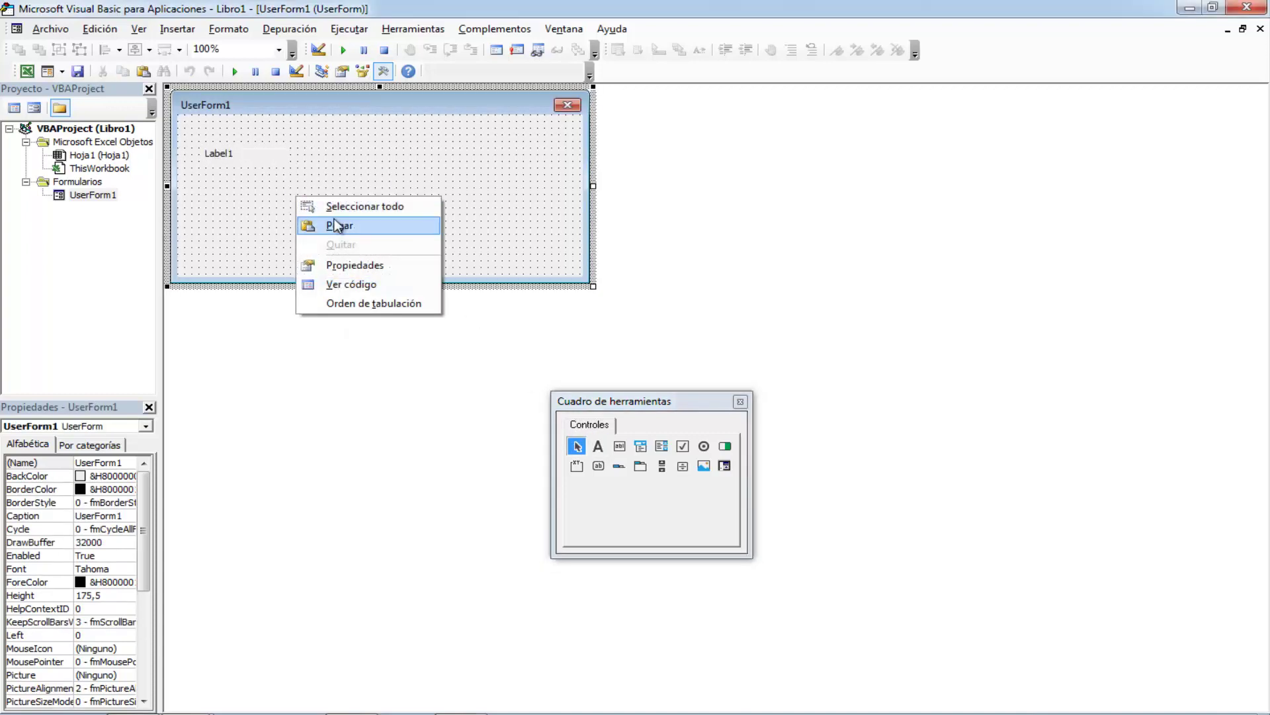
left_click(329, 225)
left_click_drag(399, 183, 268, 184)
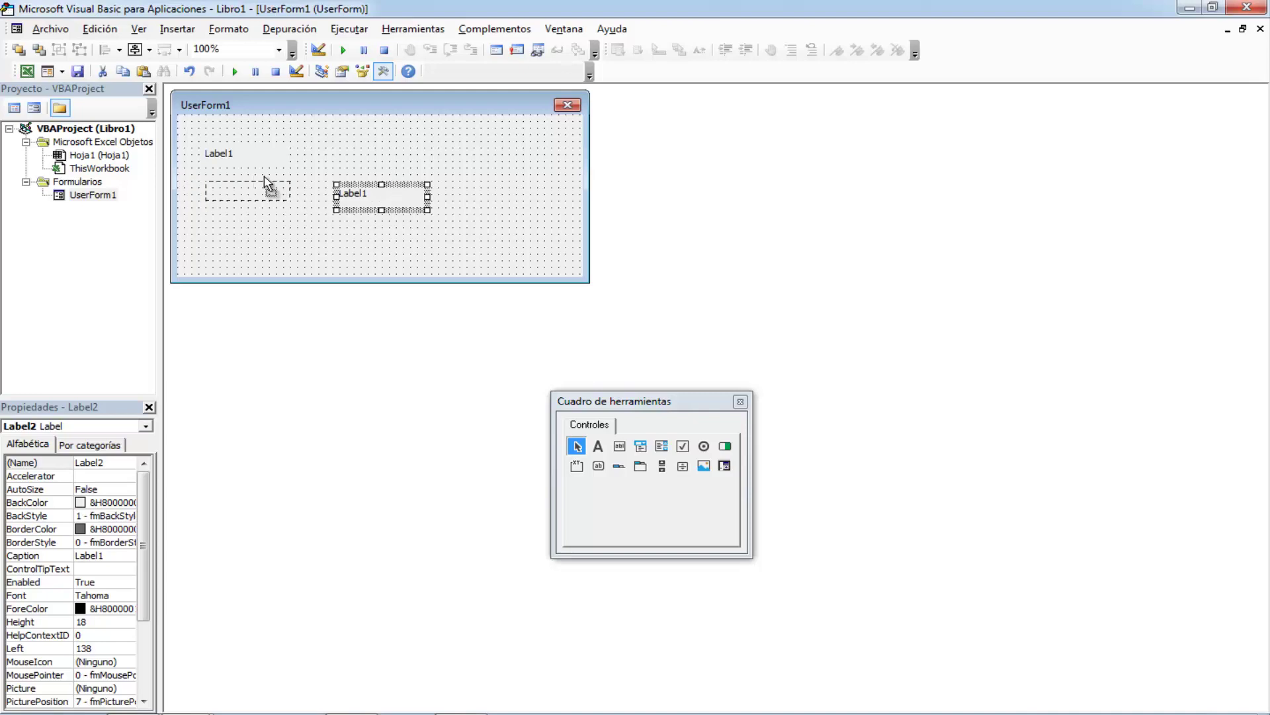
left_click_drag(268, 184, 268, 185)
left_click(412, 213)
Add a widened text box beside the first label, paste a copy below it, and shorten both labels
left_click(620, 445)
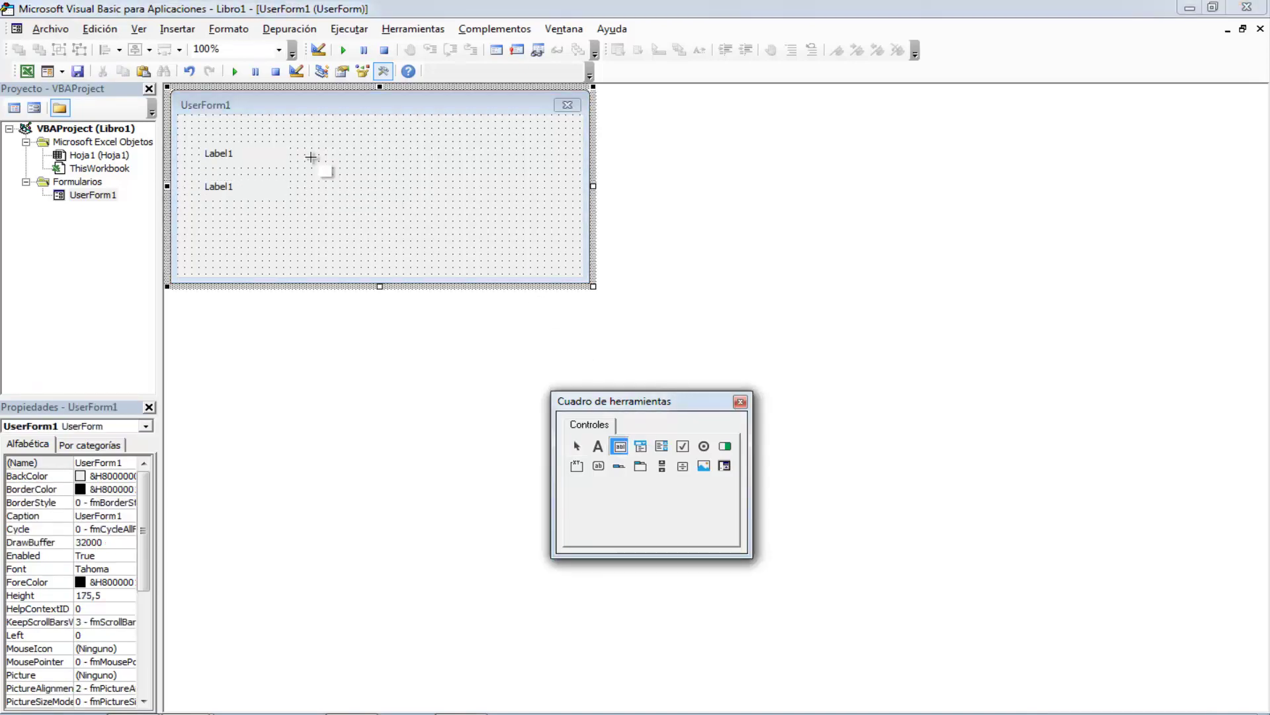
left_click(291, 140)
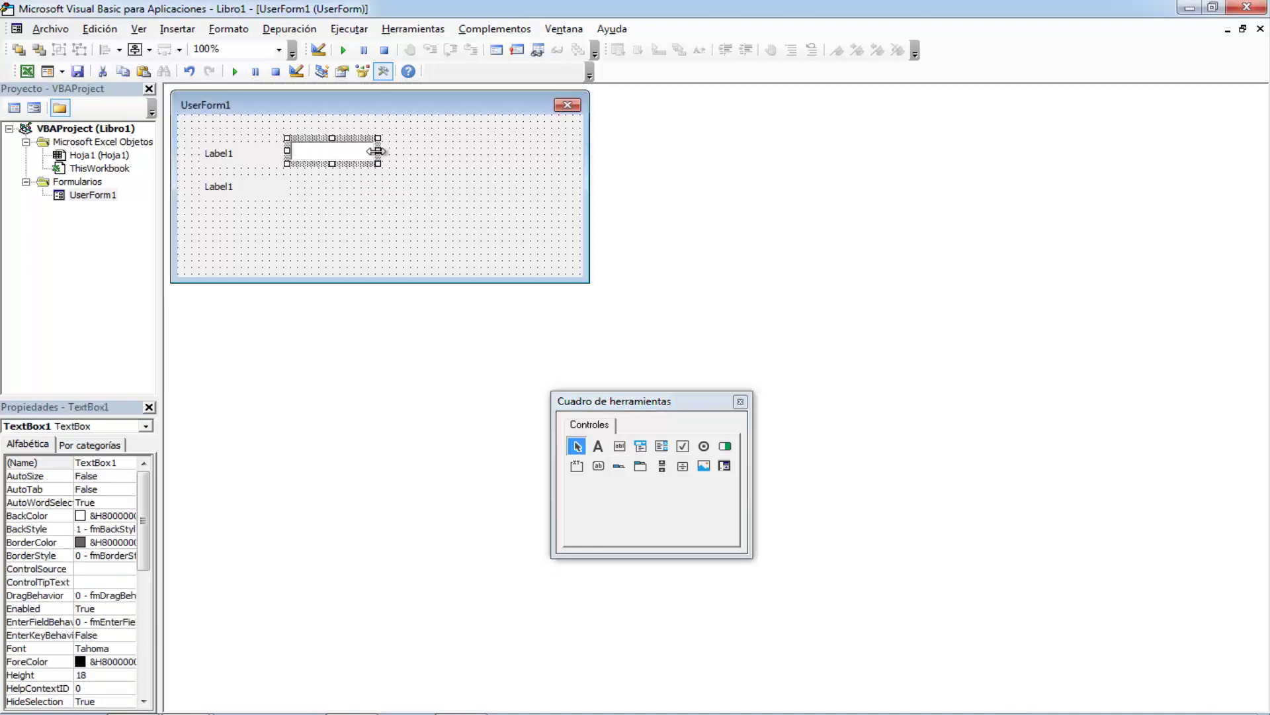
left_click_drag(377, 151, 434, 151)
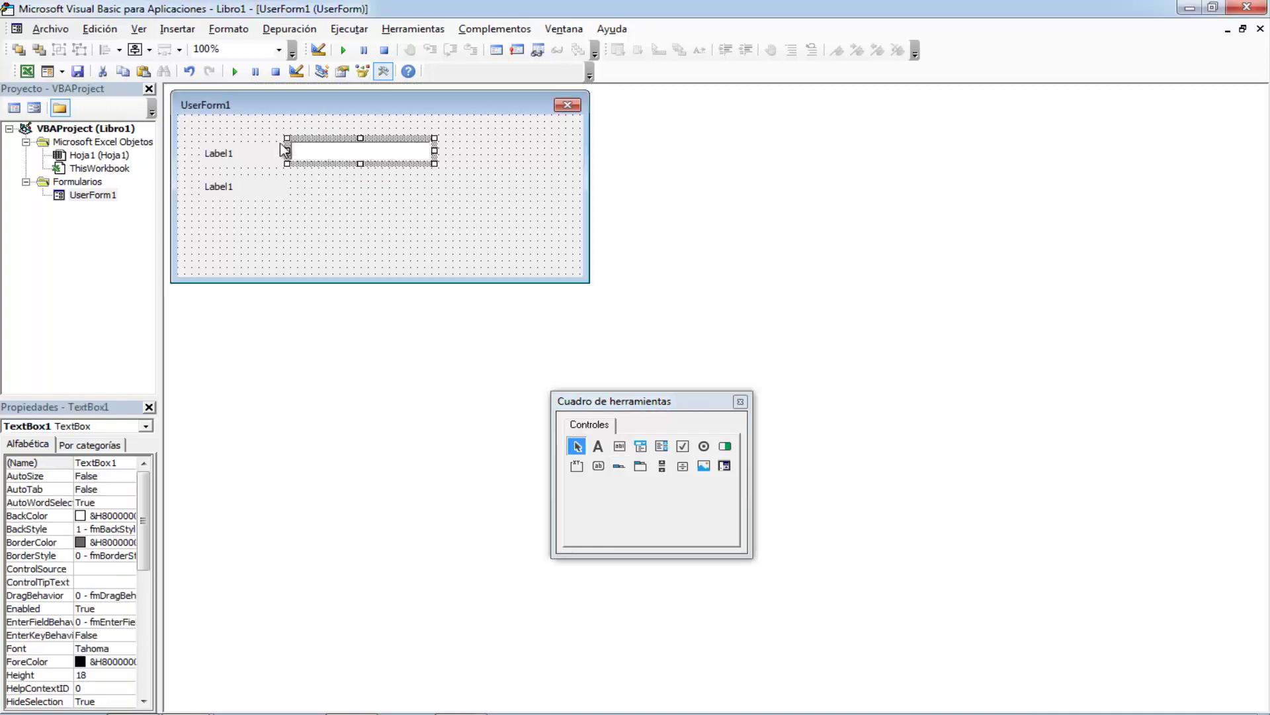
right_click(337, 141)
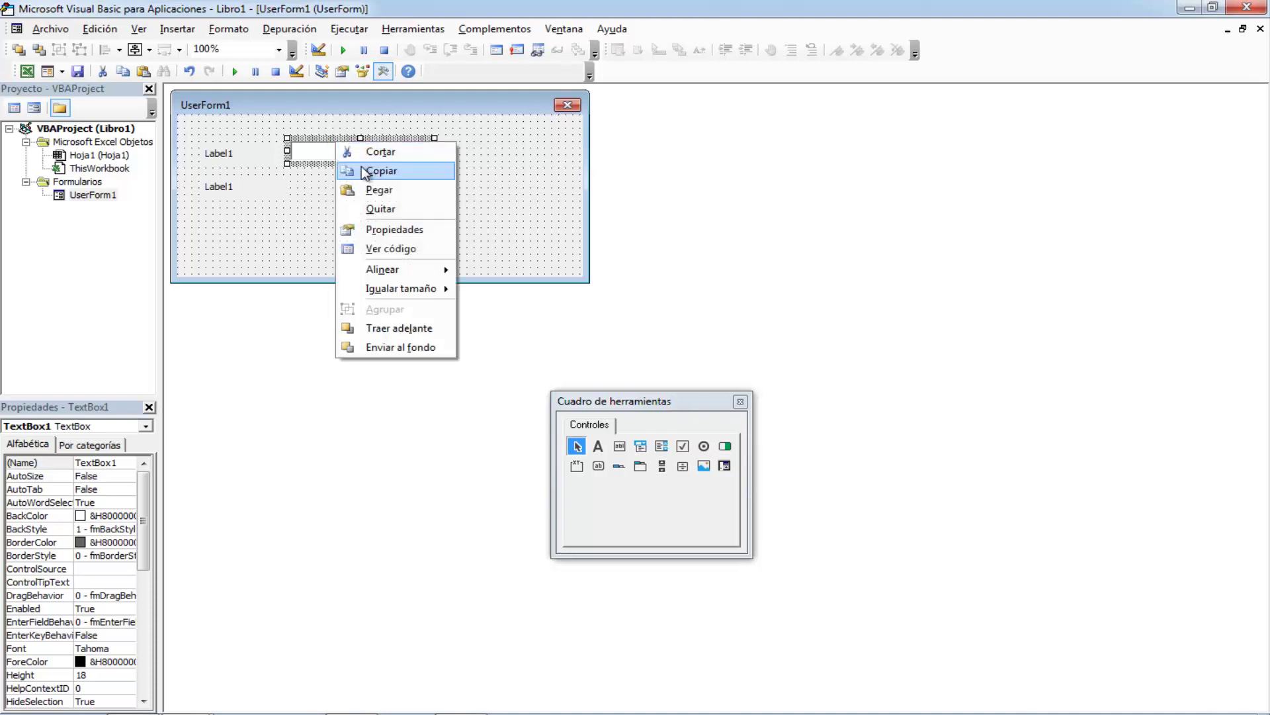
left_click(375, 171)
right_click(359, 171)
left_click(390, 204)
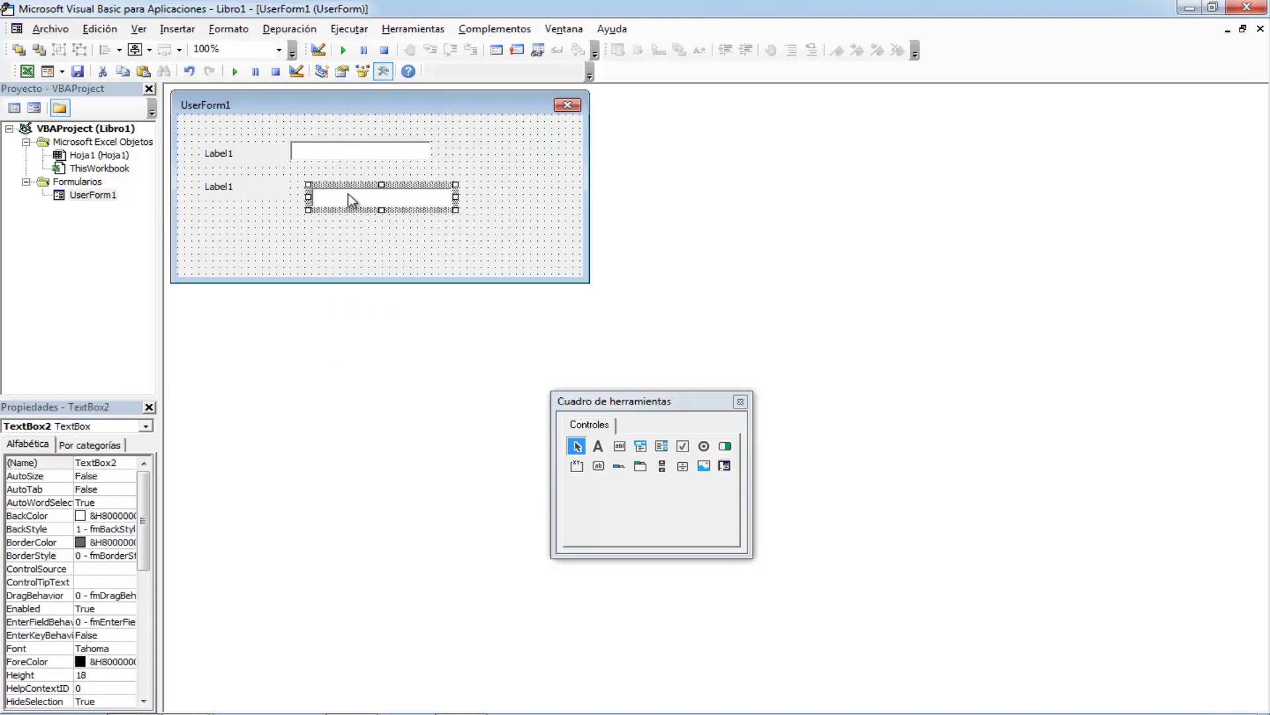
left_click_drag(349, 200, 318, 184)
left_click_drag(316, 182, 316, 182)
left_click_drag(268, 134, 257, 213)
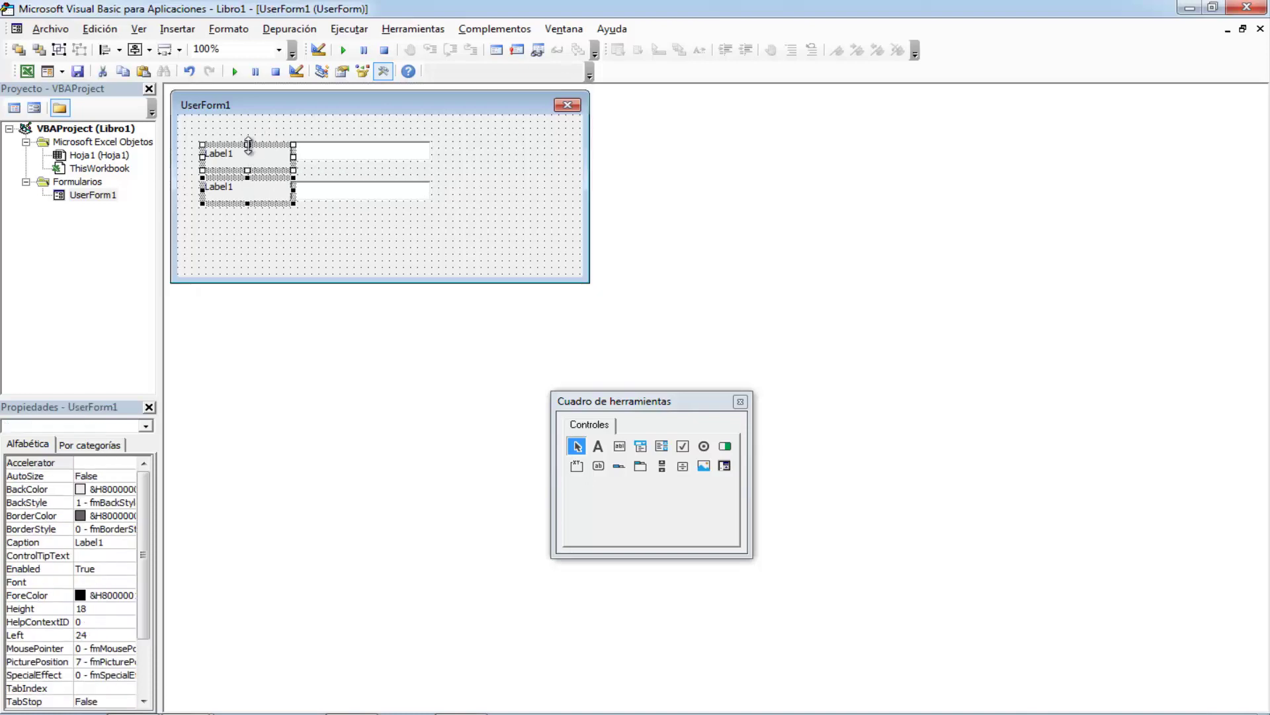
left_click_drag(248, 145, 249, 152)
Move the top label up level with its text box
left_click(328, 225)
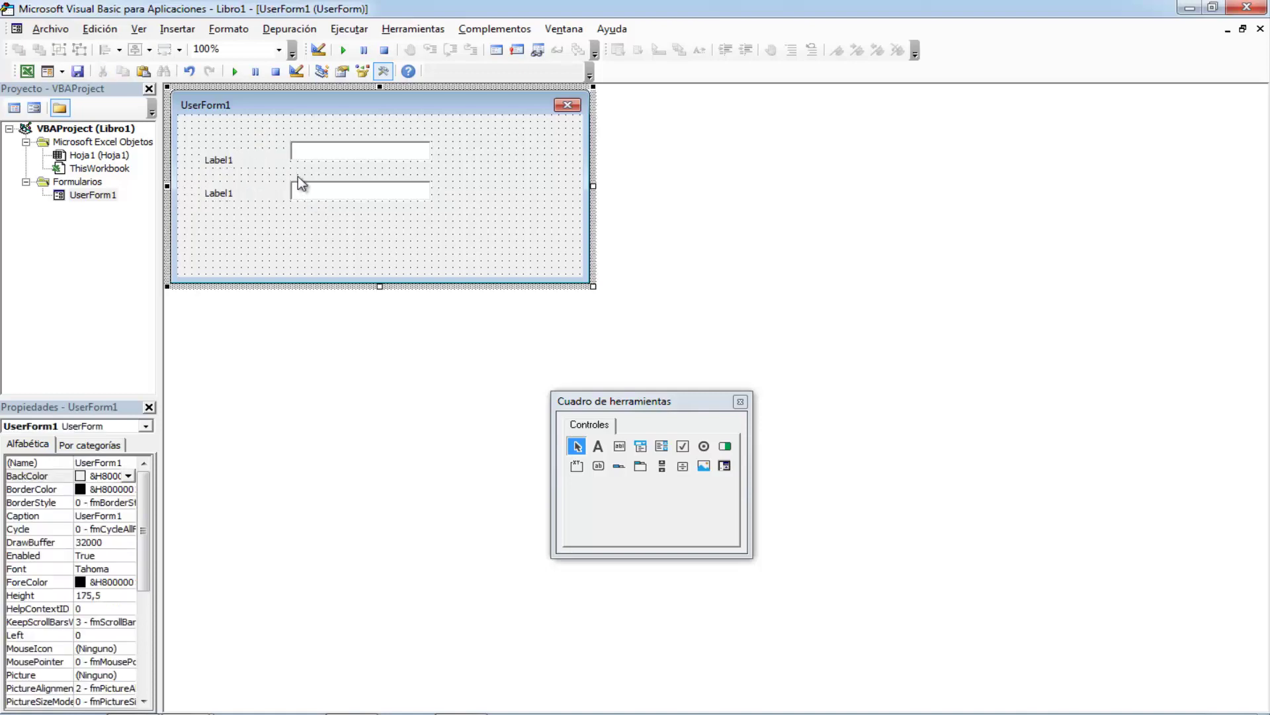
left_click(256, 165)
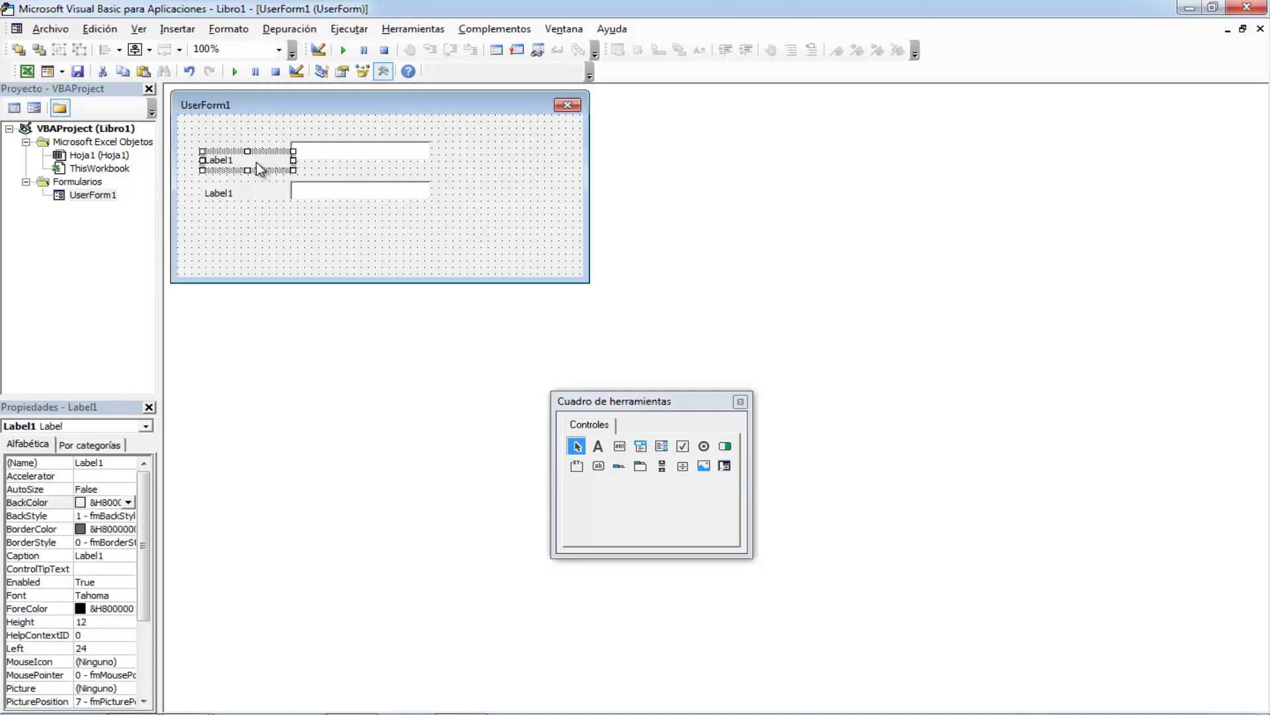
left_click_drag(257, 147, 260, 140)
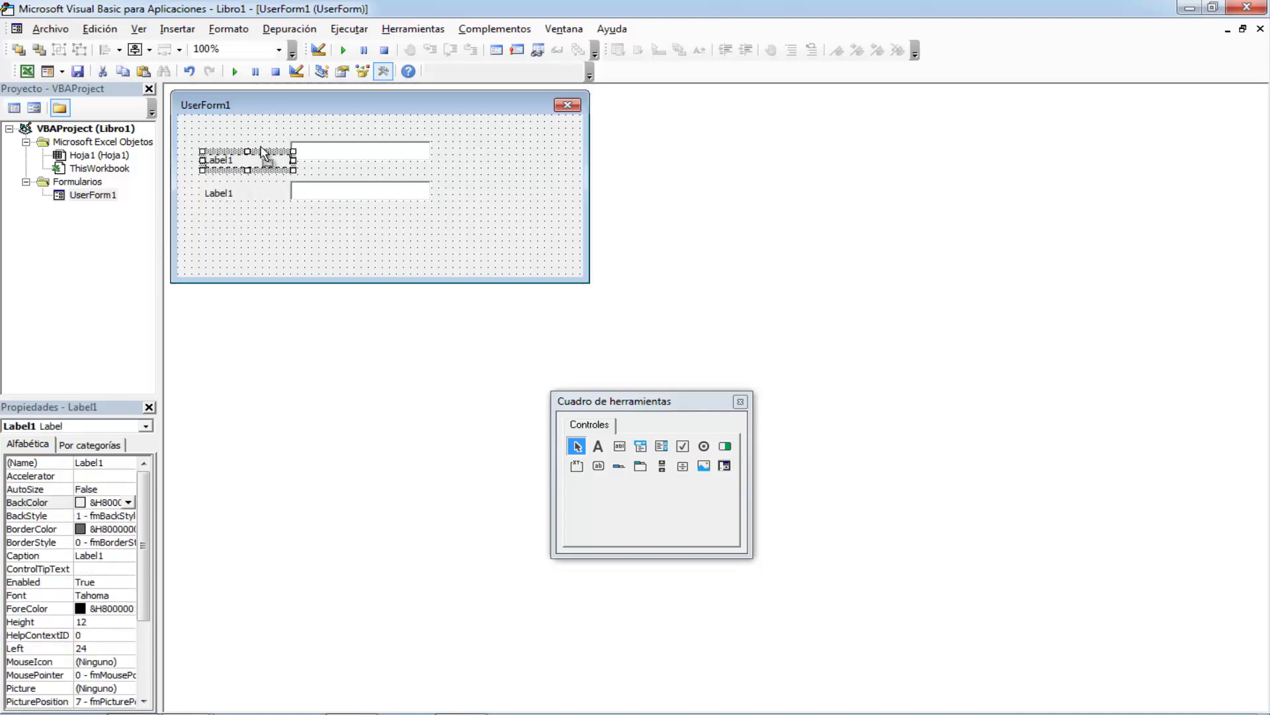
left_click(328, 174)
Give both text boxes BorderStyle 1 - fmBorderSingle and a blue Resalte border colour
left_click_drag(482, 144, 405, 199)
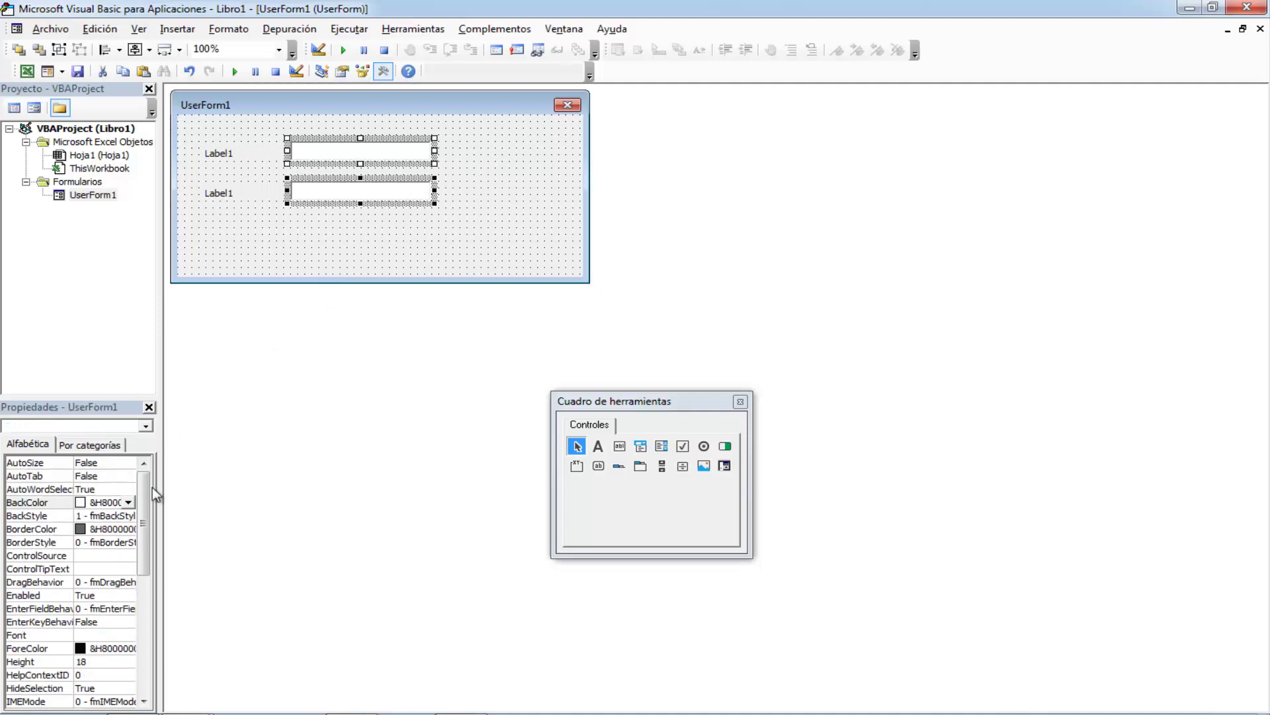
double_click(100, 543)
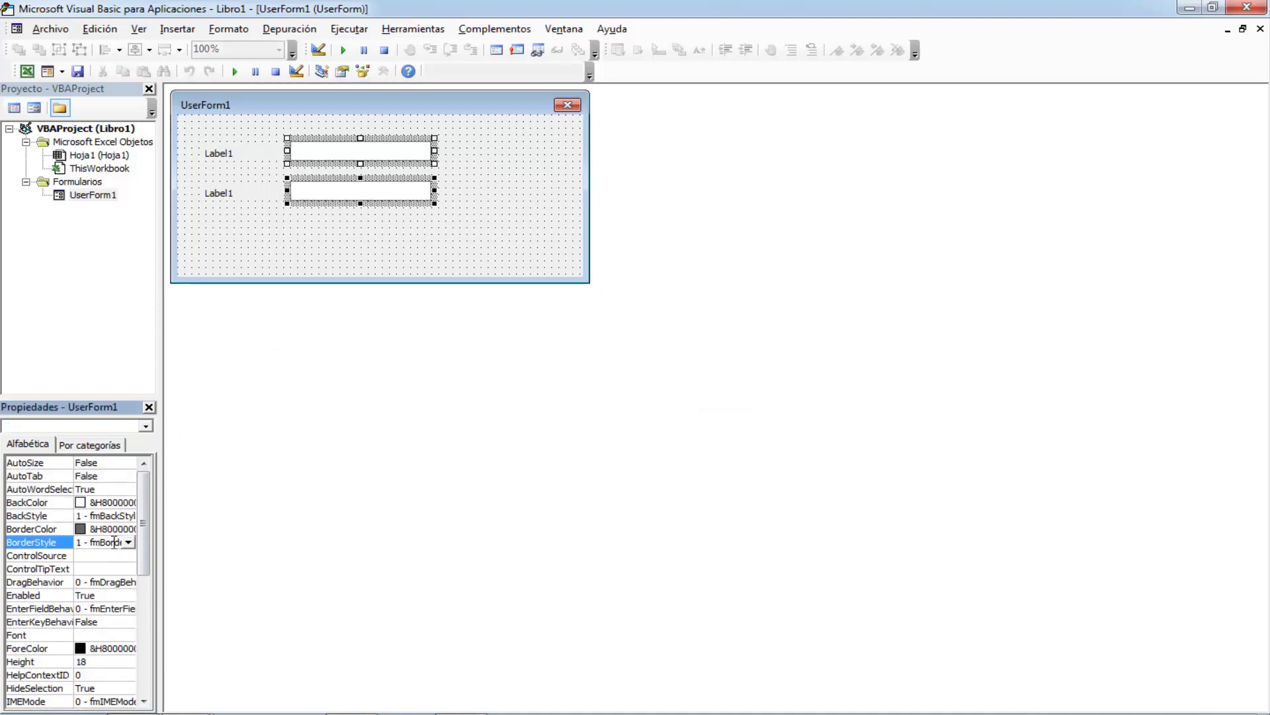
left_click(128, 529)
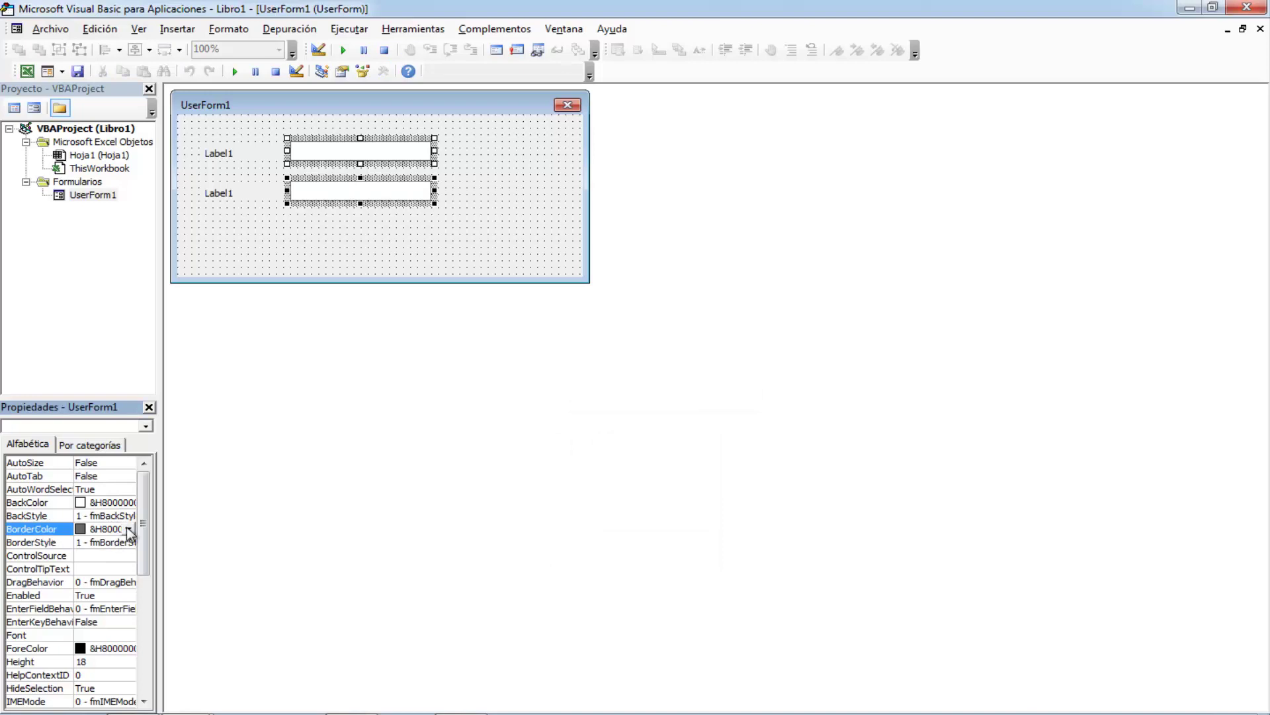
left_click(128, 529)
scroll(232, 621, "down", 1)
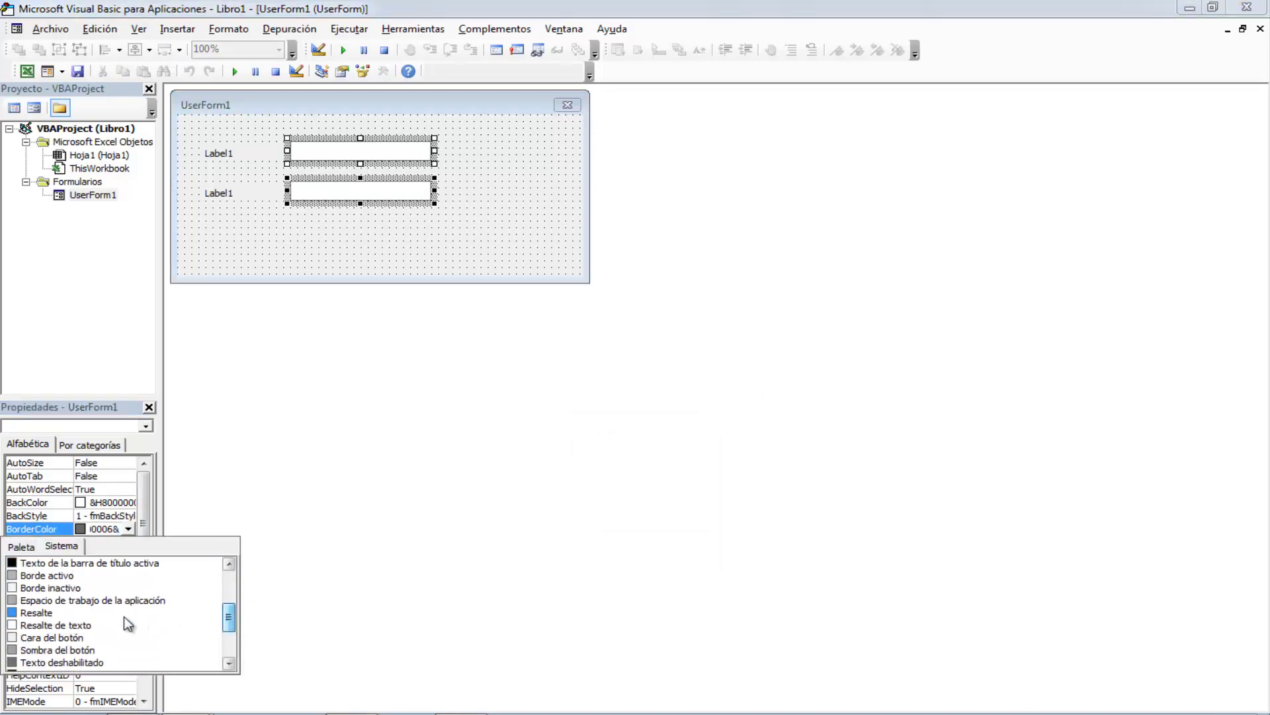
left_click(435, 295)
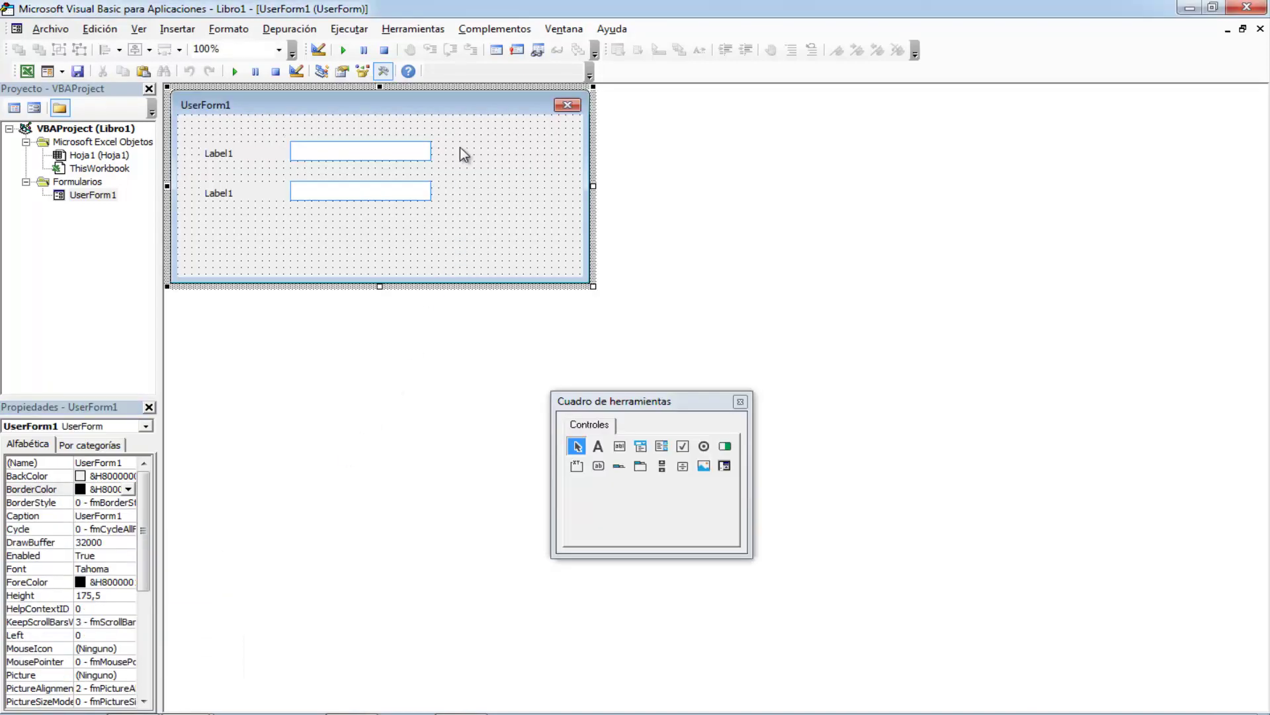
Shift all labels and text boxes together to the right
left_click_drag(459, 147, 243, 232)
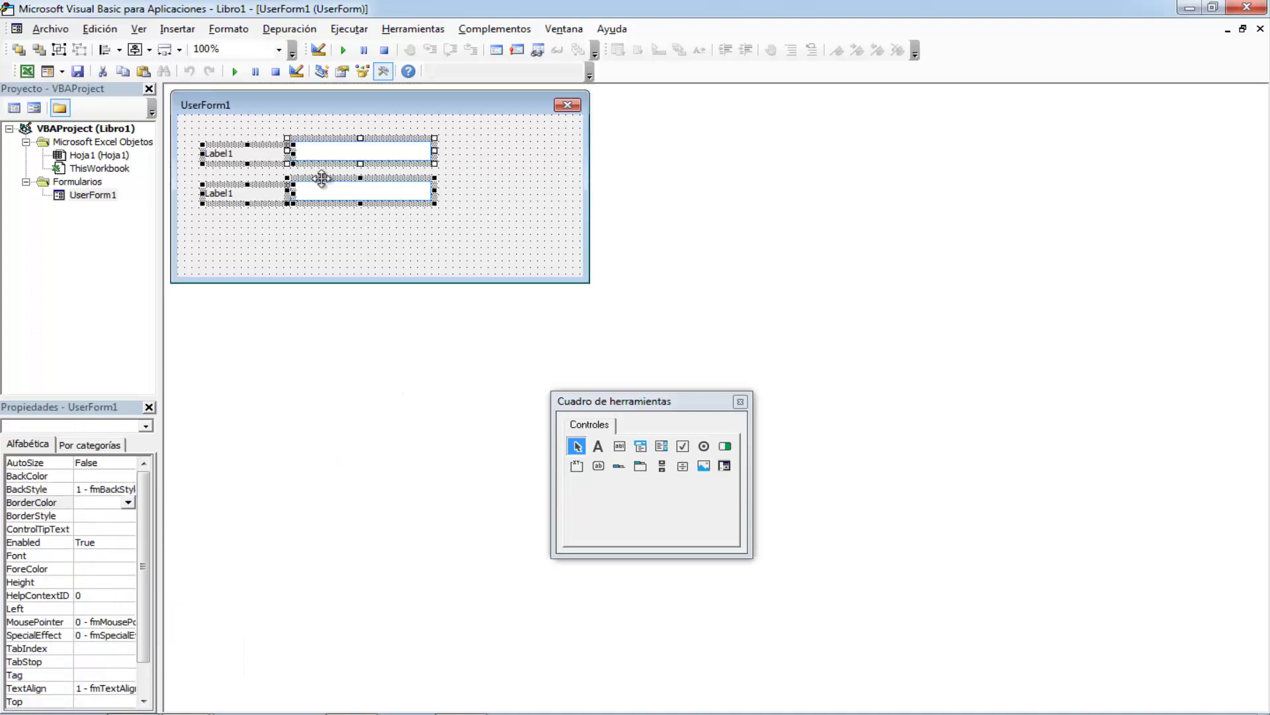
left_click_drag(323, 187, 378, 194)
left_click(294, 162)
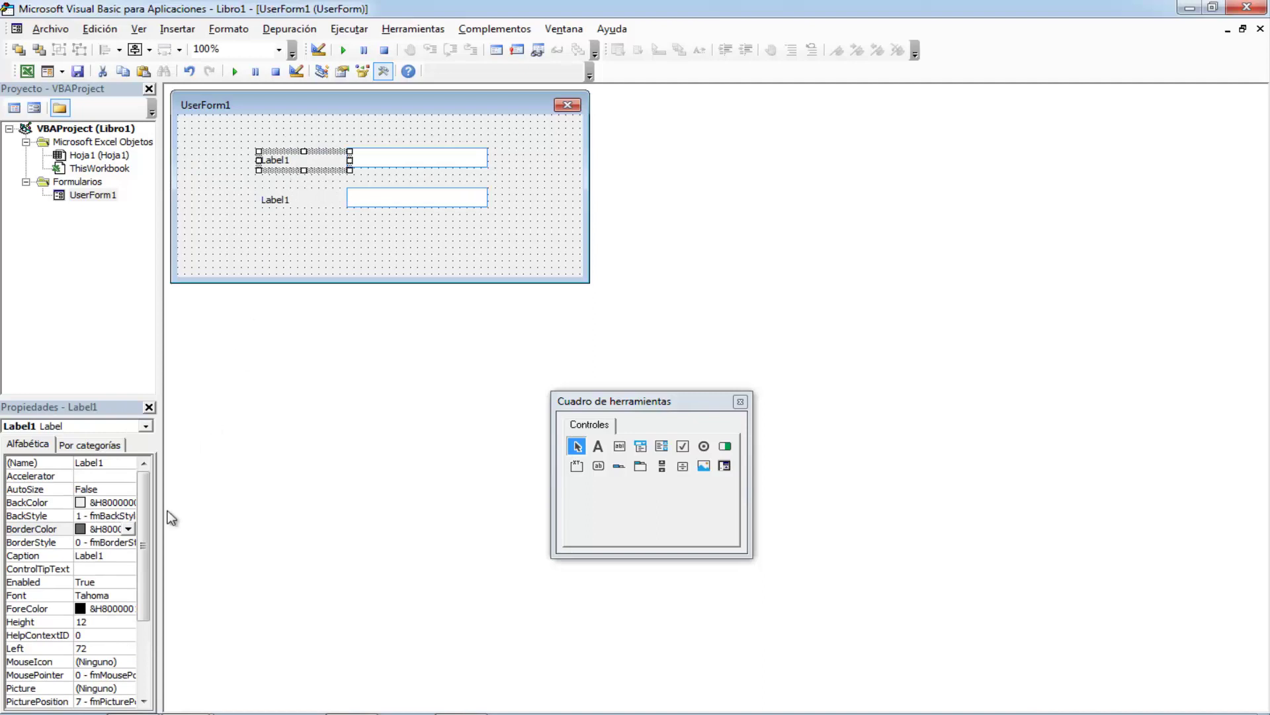
Caption the top label NOMBRE and the bottom label APELLIDO
left_click(112, 556)
double_click(112, 555)
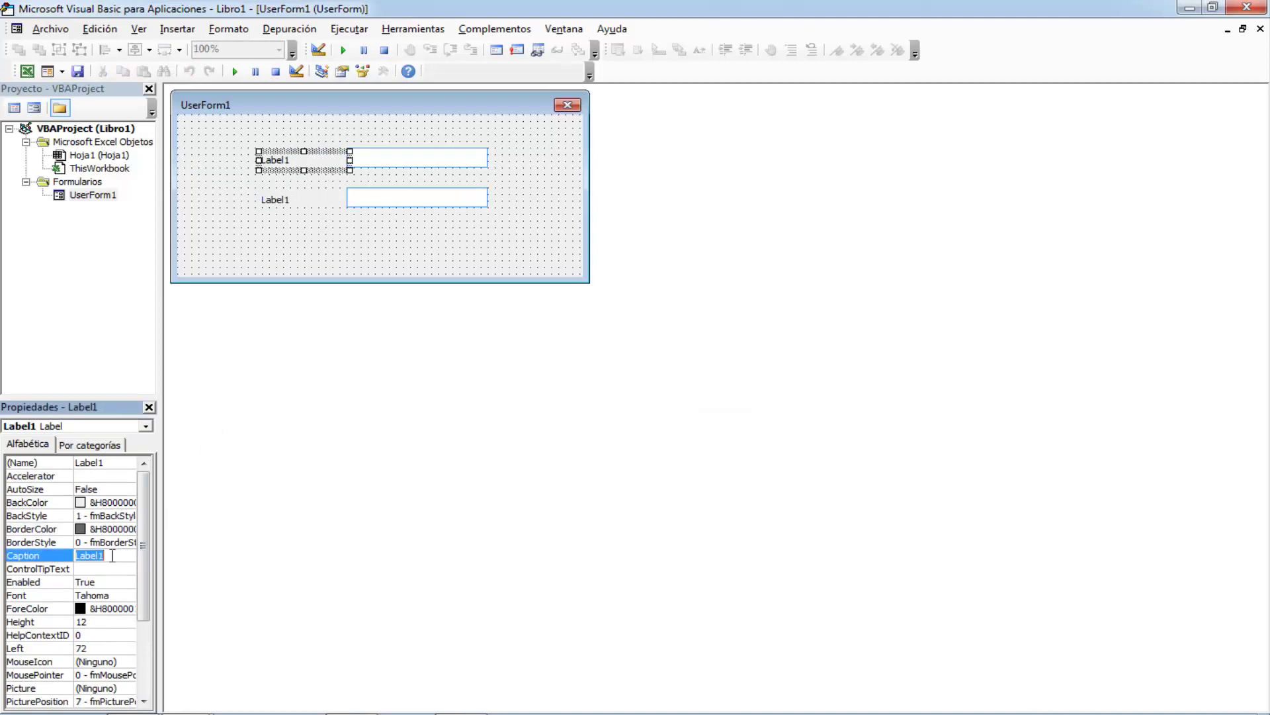
type("NOM")
type("BRE")
key("Return")
left_click(292, 201)
left_click(125, 558)
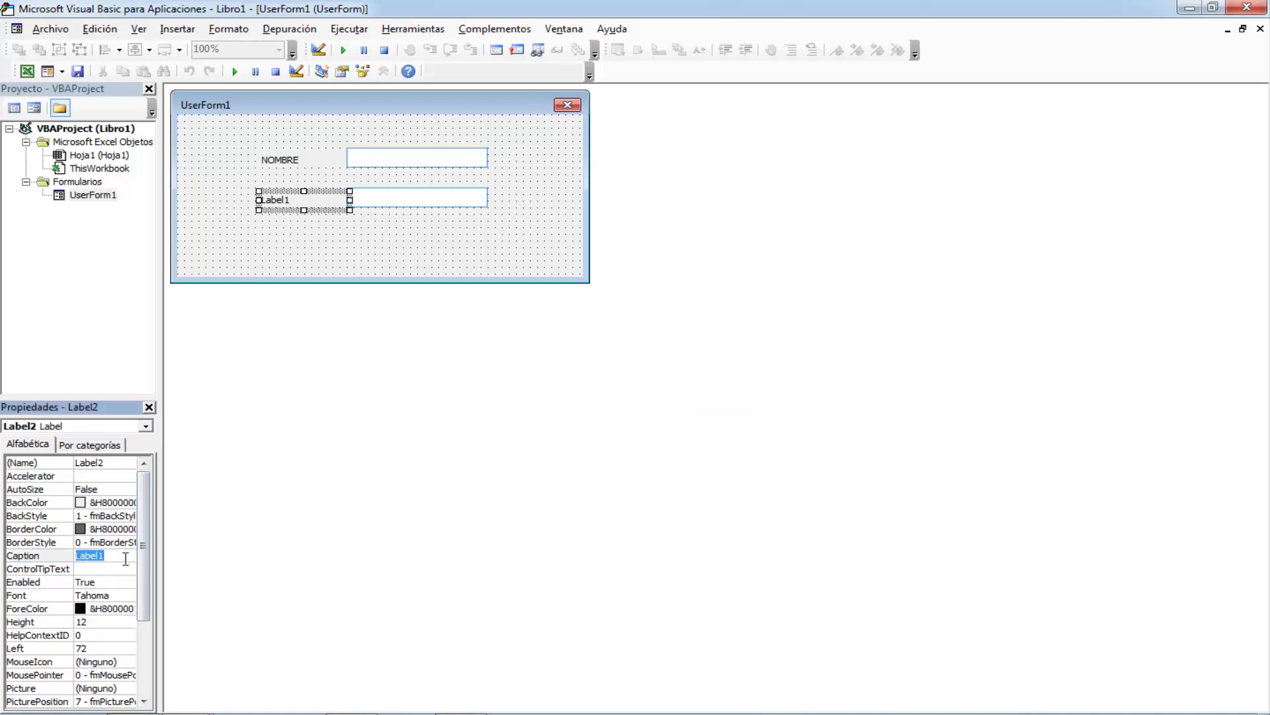
type("APELLIDO")
key("Return")
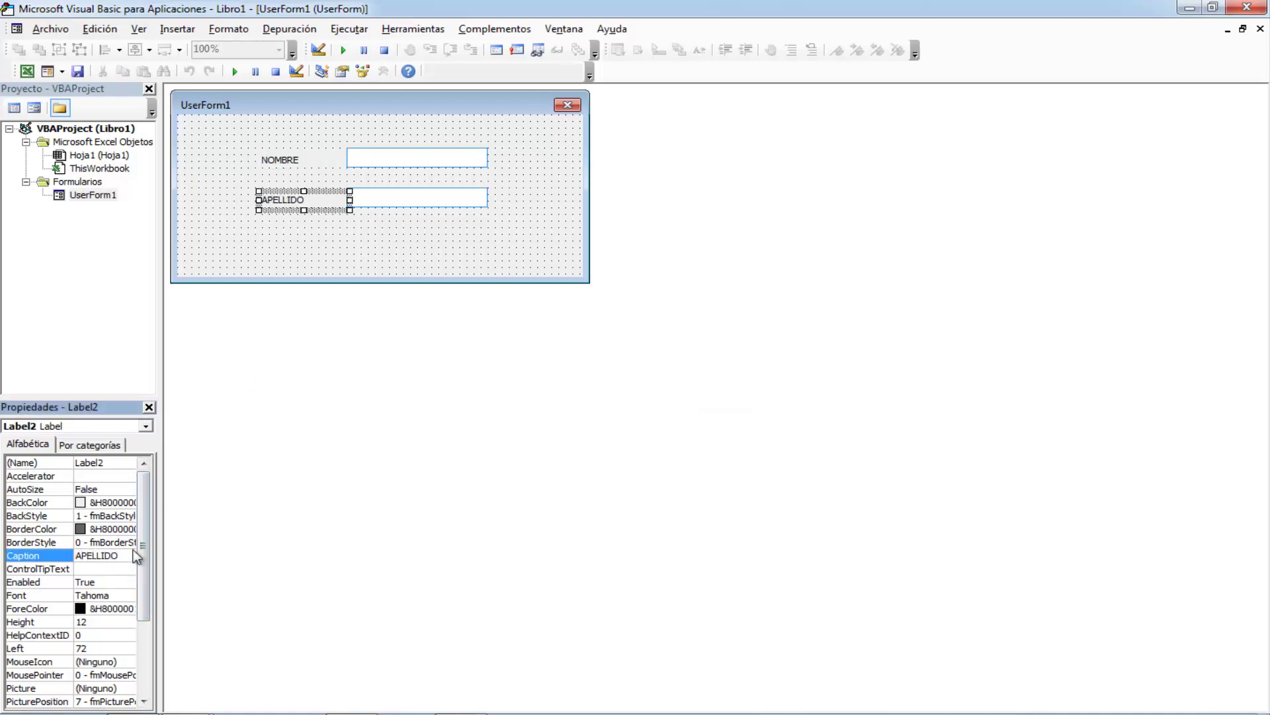
Name the text boxes TxtNombre and TxtApellido
left_click(401, 164)
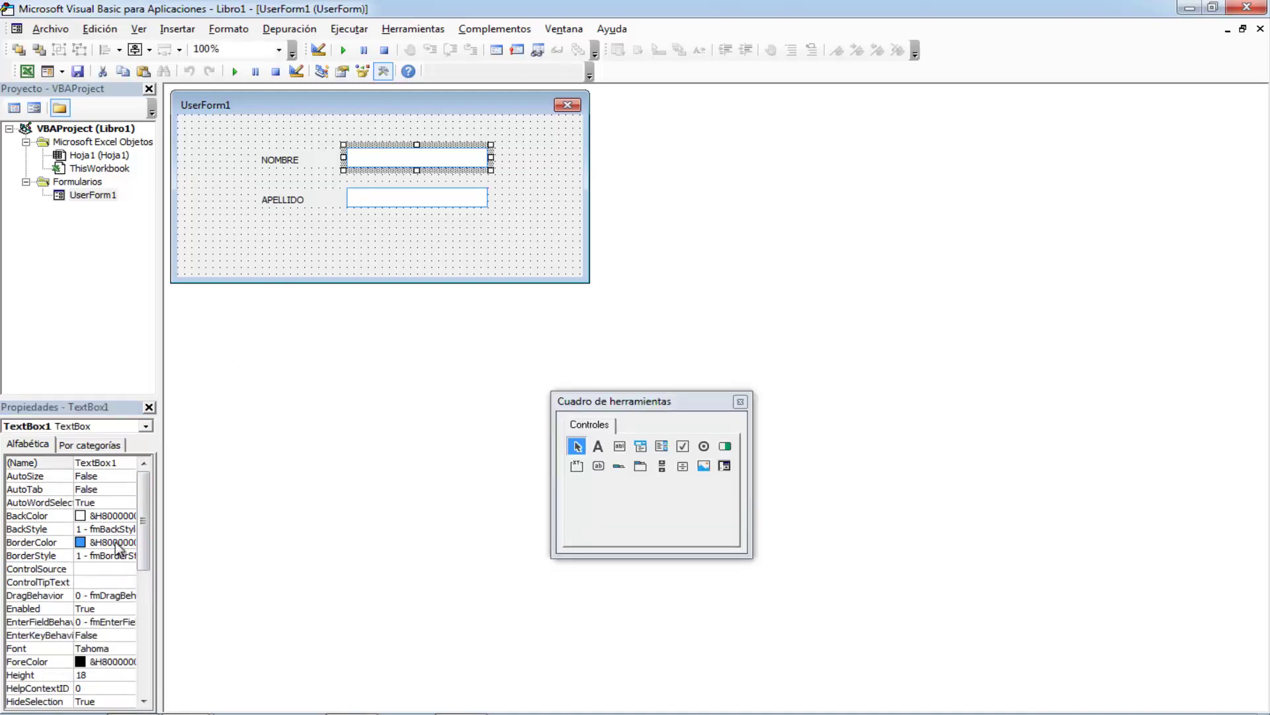
double_click(123, 464)
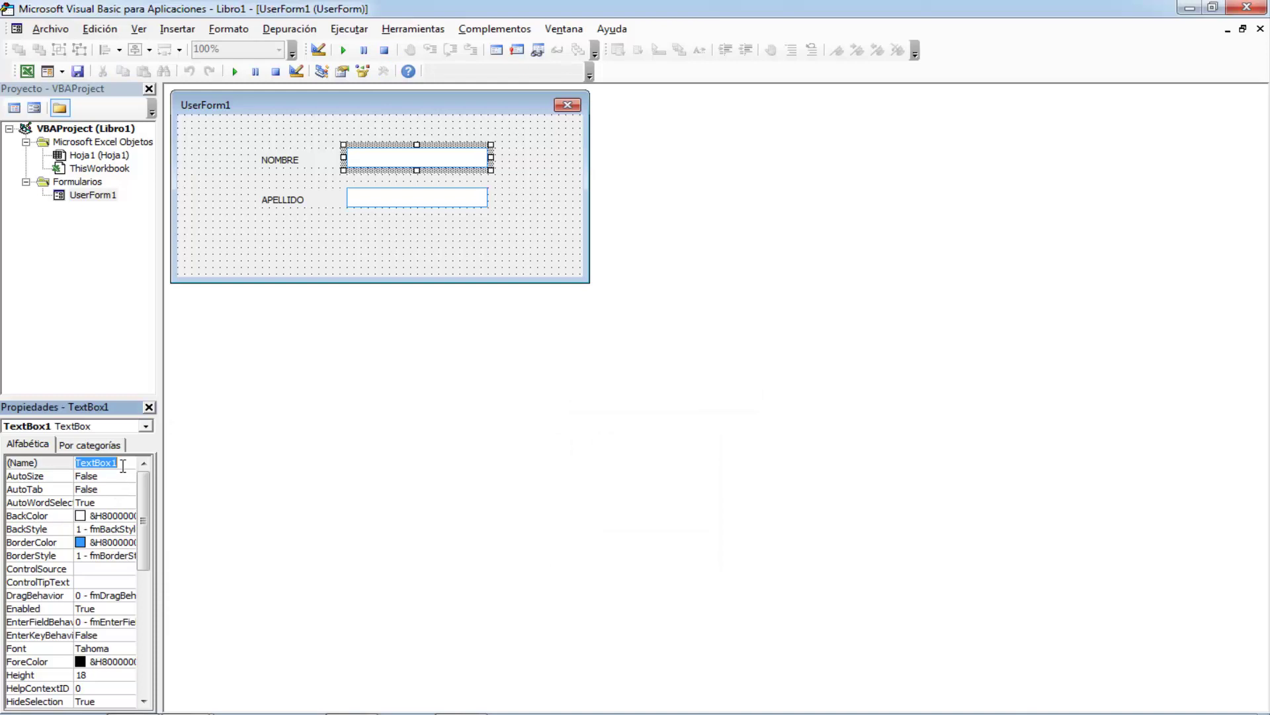
type("Txt")
type("Nombre")
key("Return")
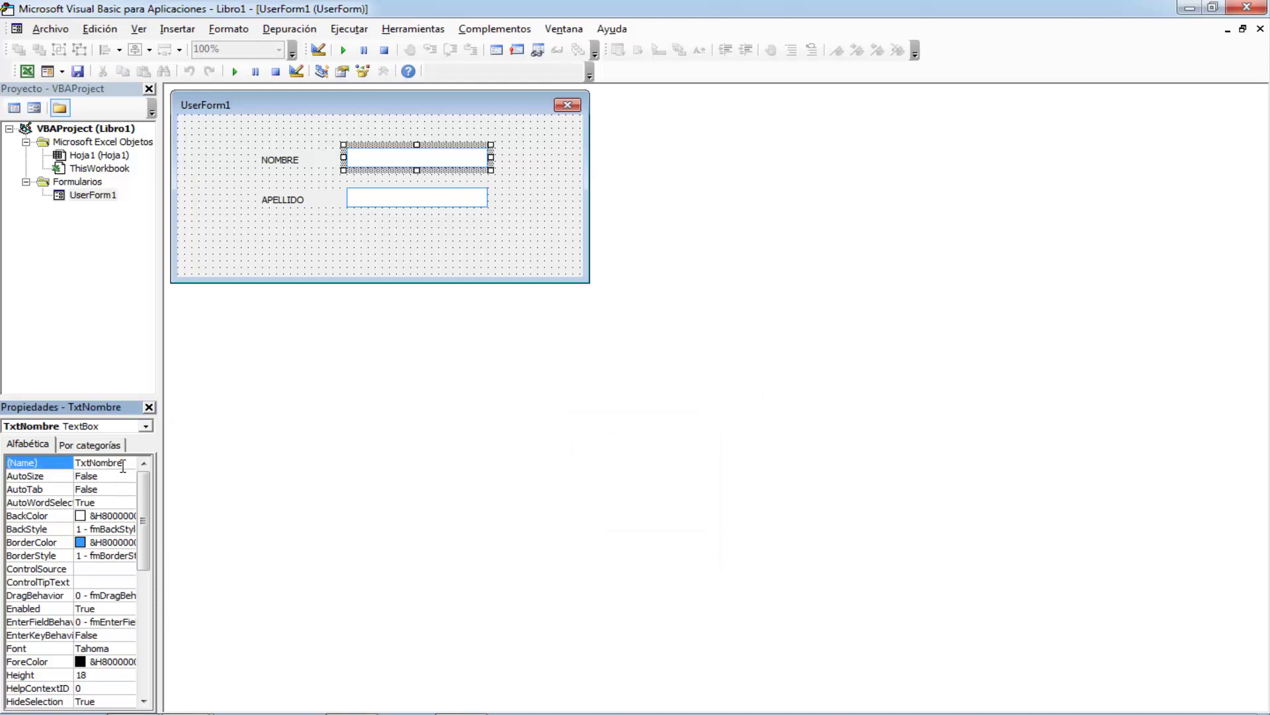
left_click(372, 184)
left_click(371, 202)
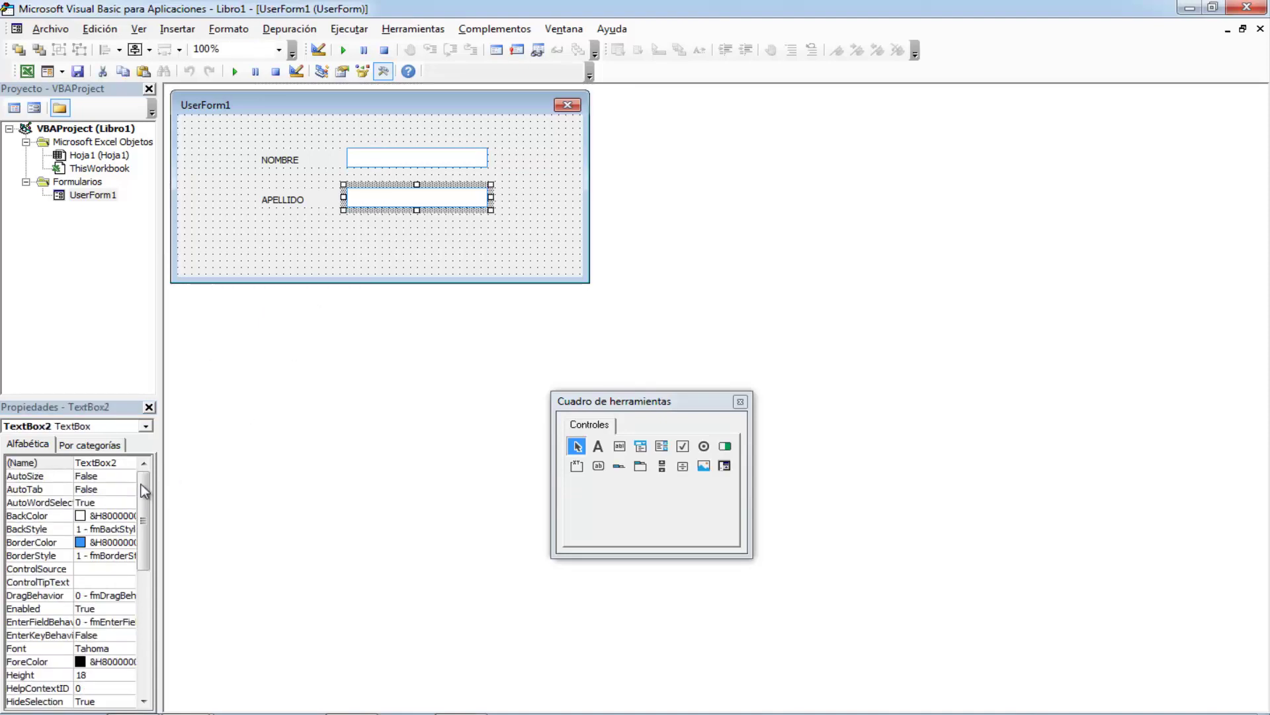
double_click(126, 462)
type("Txt")
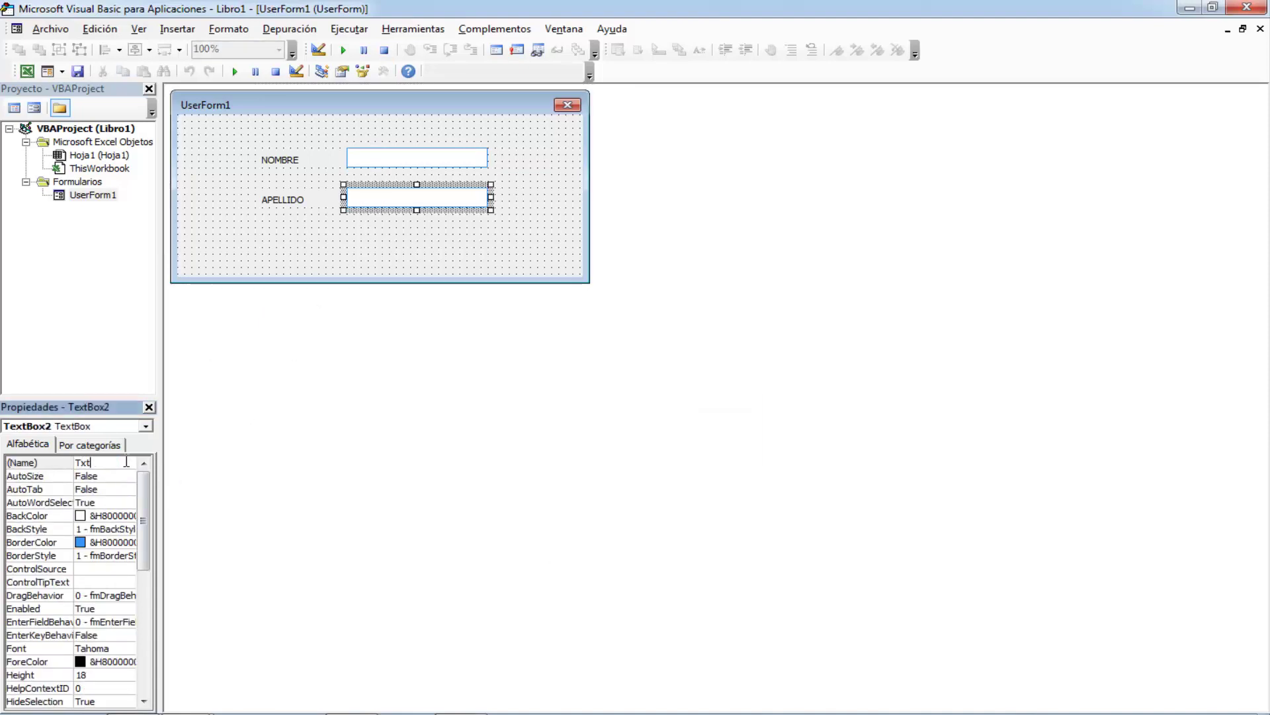
type("Apellido")
key("Return")
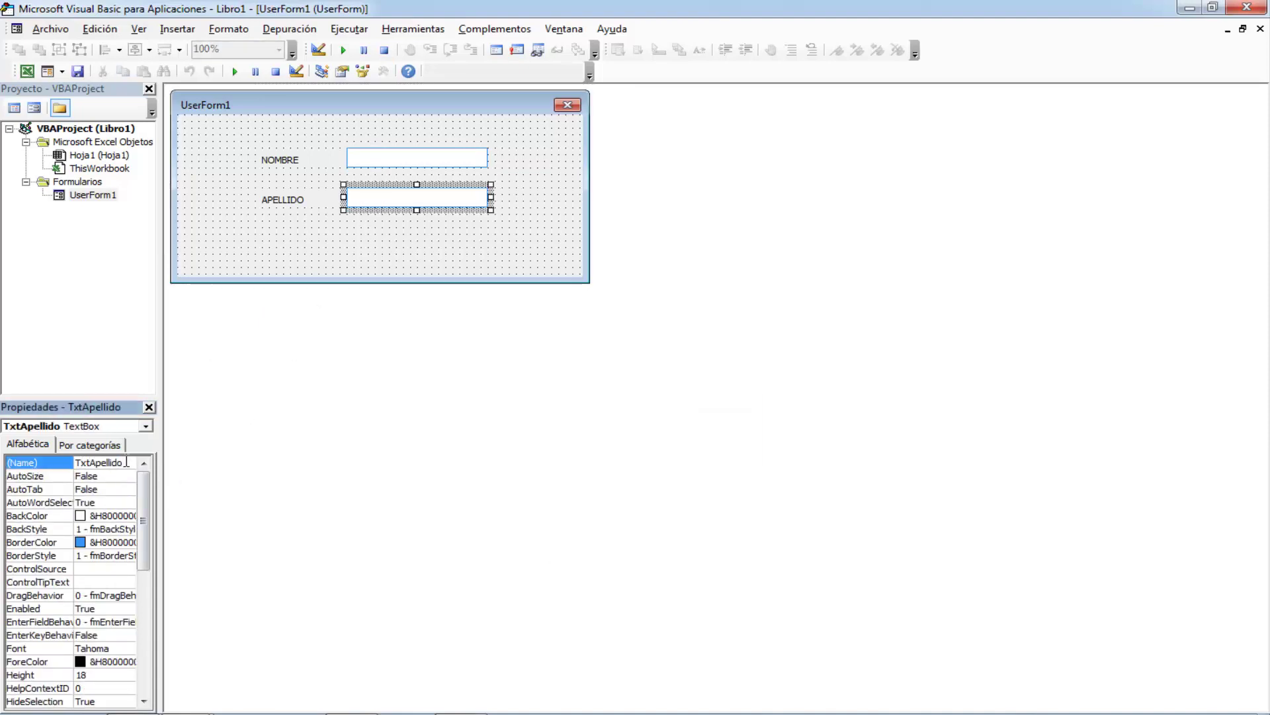
left_click(430, 228)
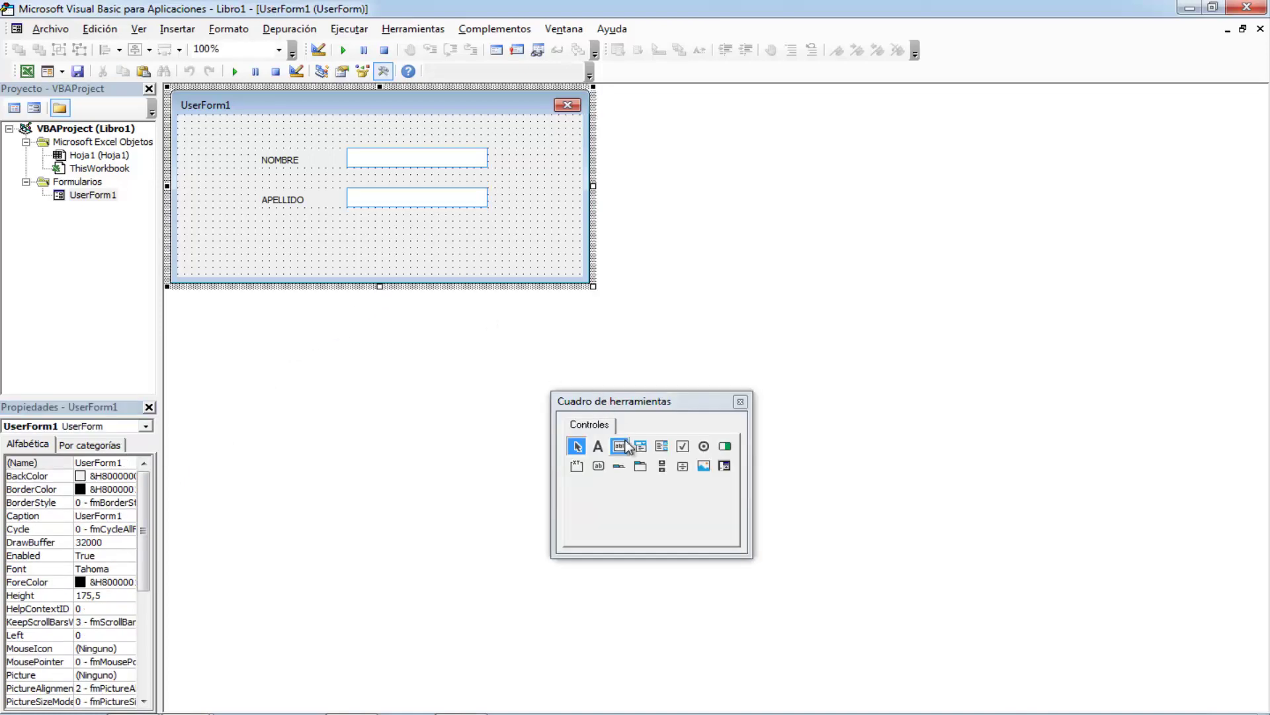
Draw a command button below APELLIDO, named CmbRegistrar with caption REGISTRAR
left_click(598, 466)
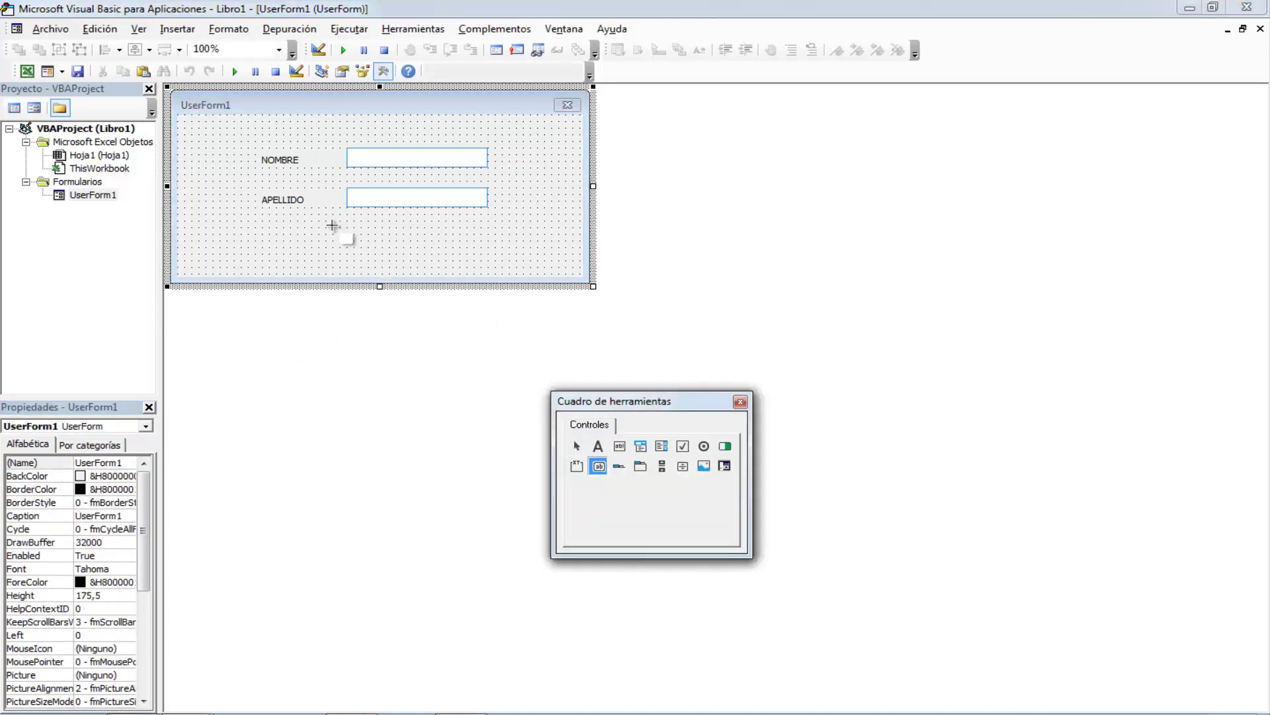
left_click_drag(322, 221, 427, 263)
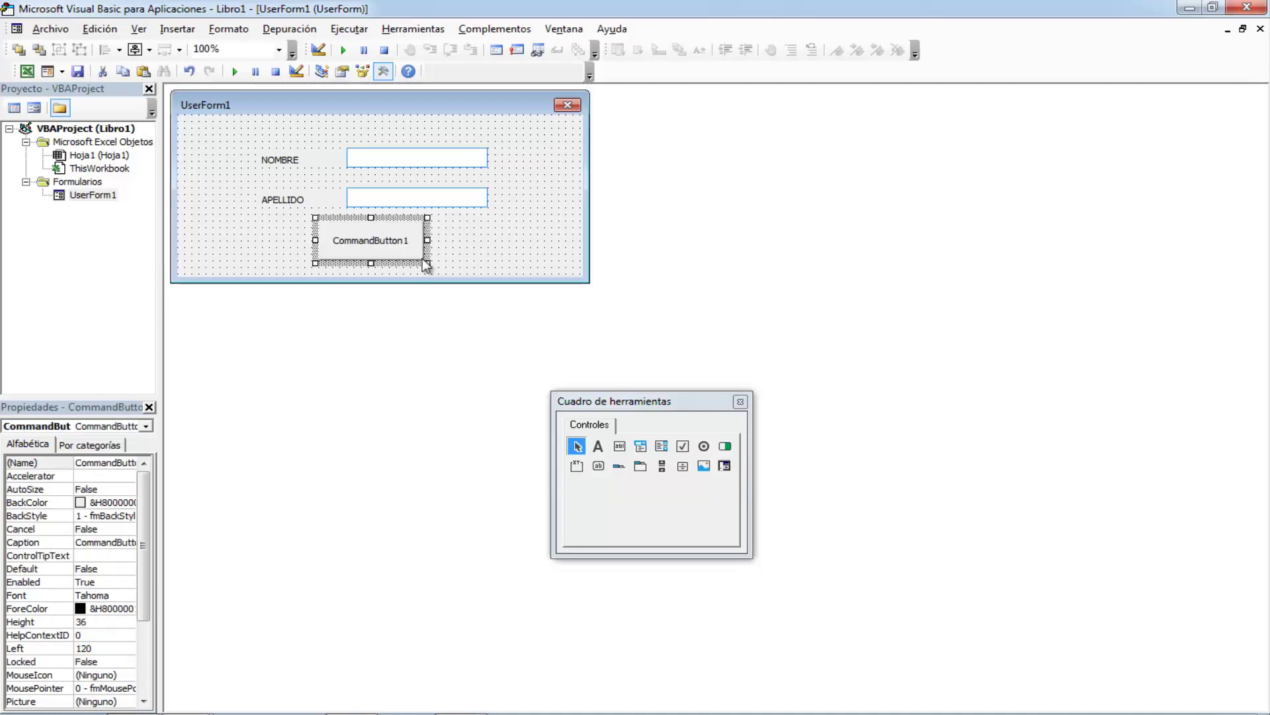
left_click(107, 462)
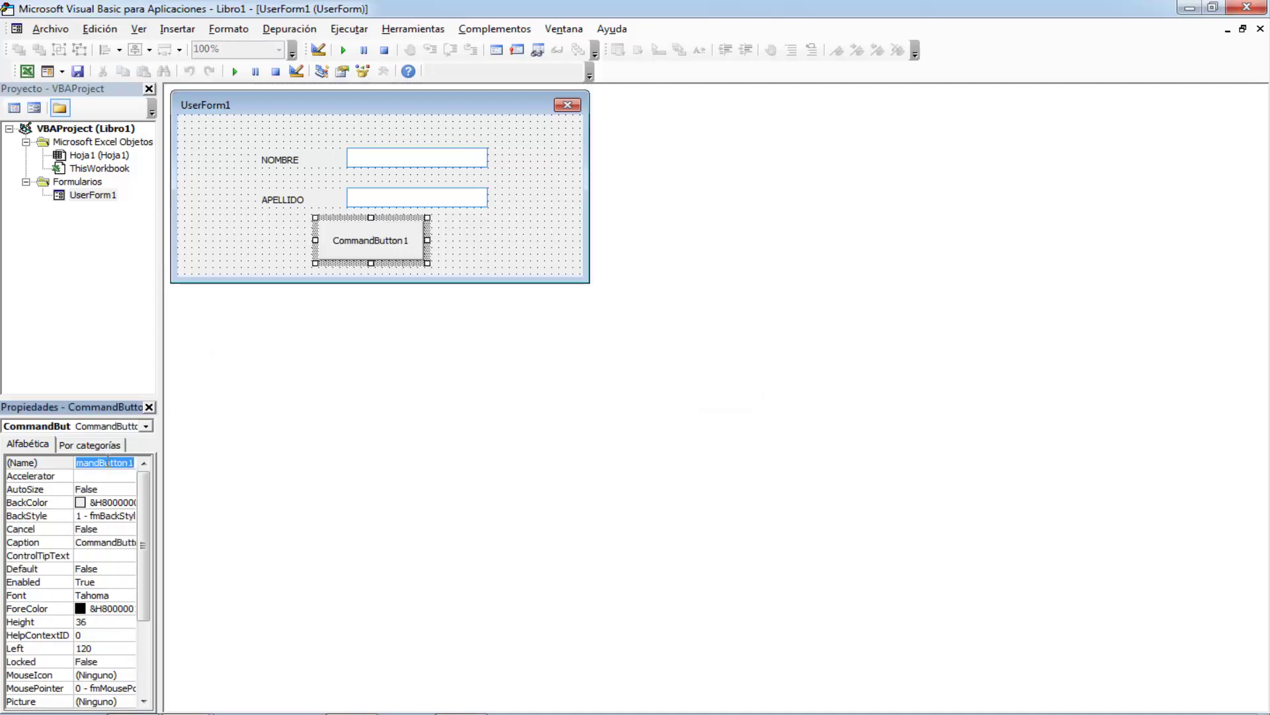
type("Cm")
type("bReg")
type("istrar")
key("Return")
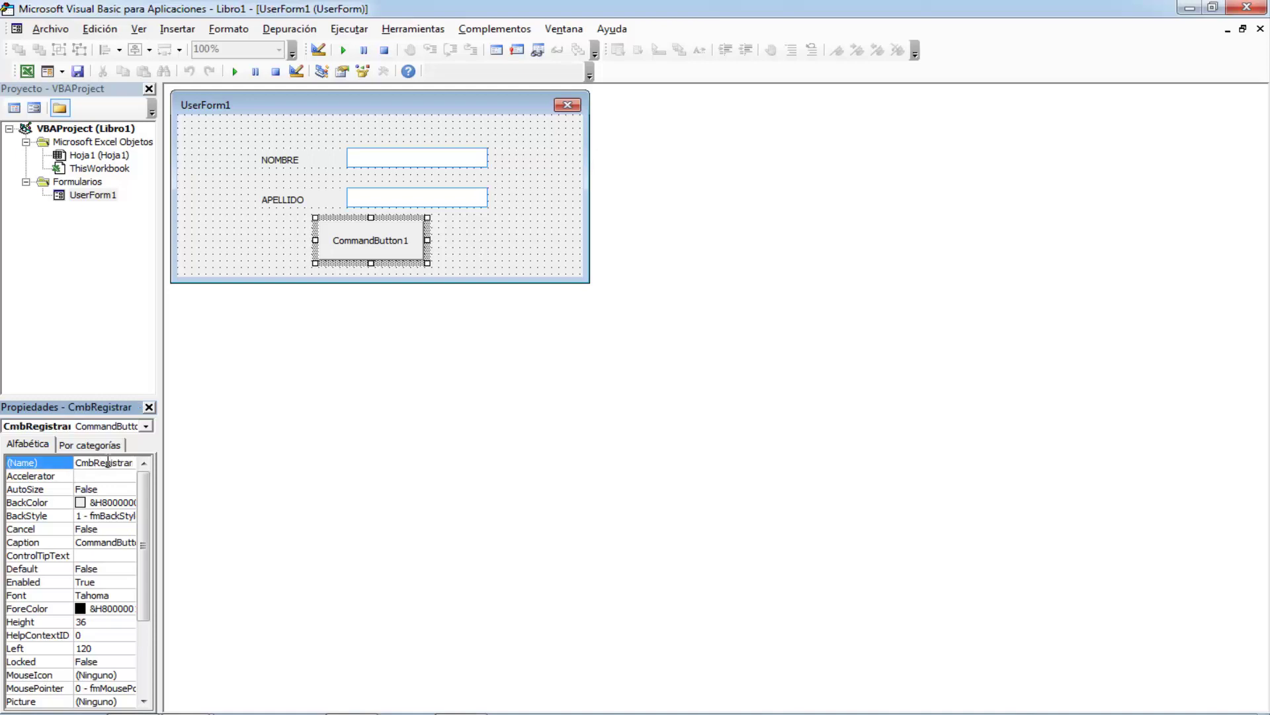
double_click(114, 543)
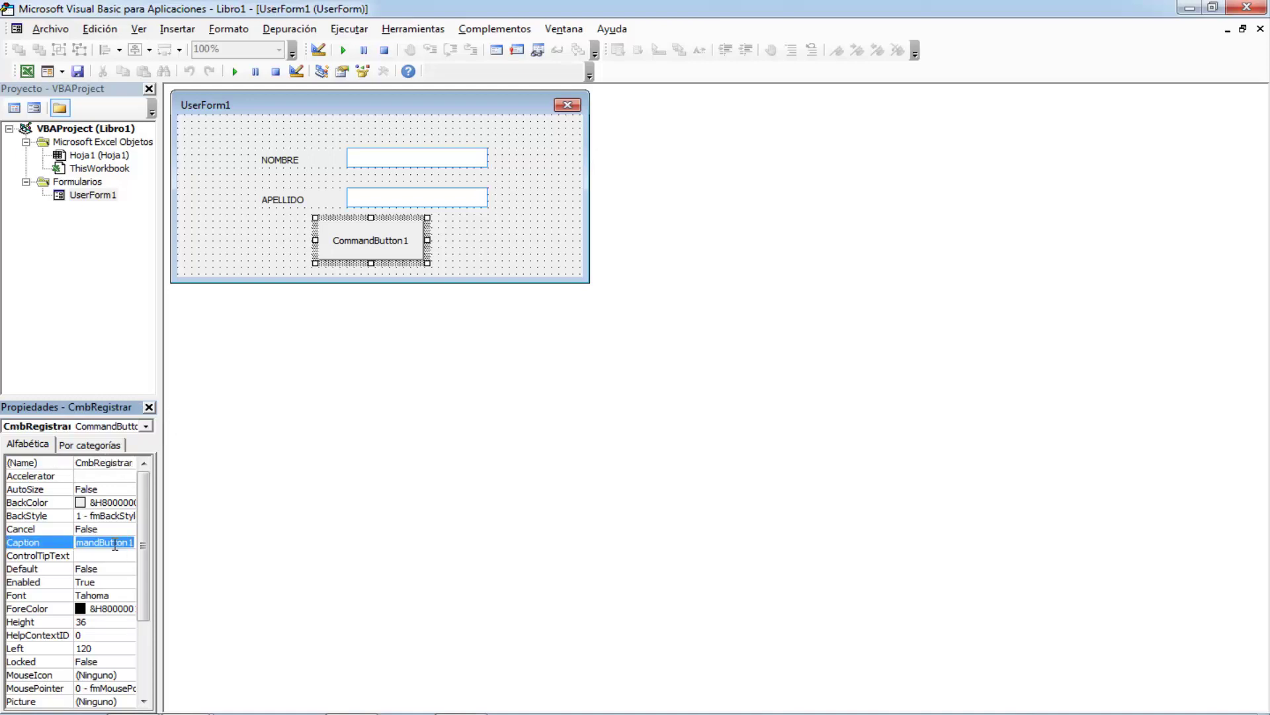
type("REGISTR")
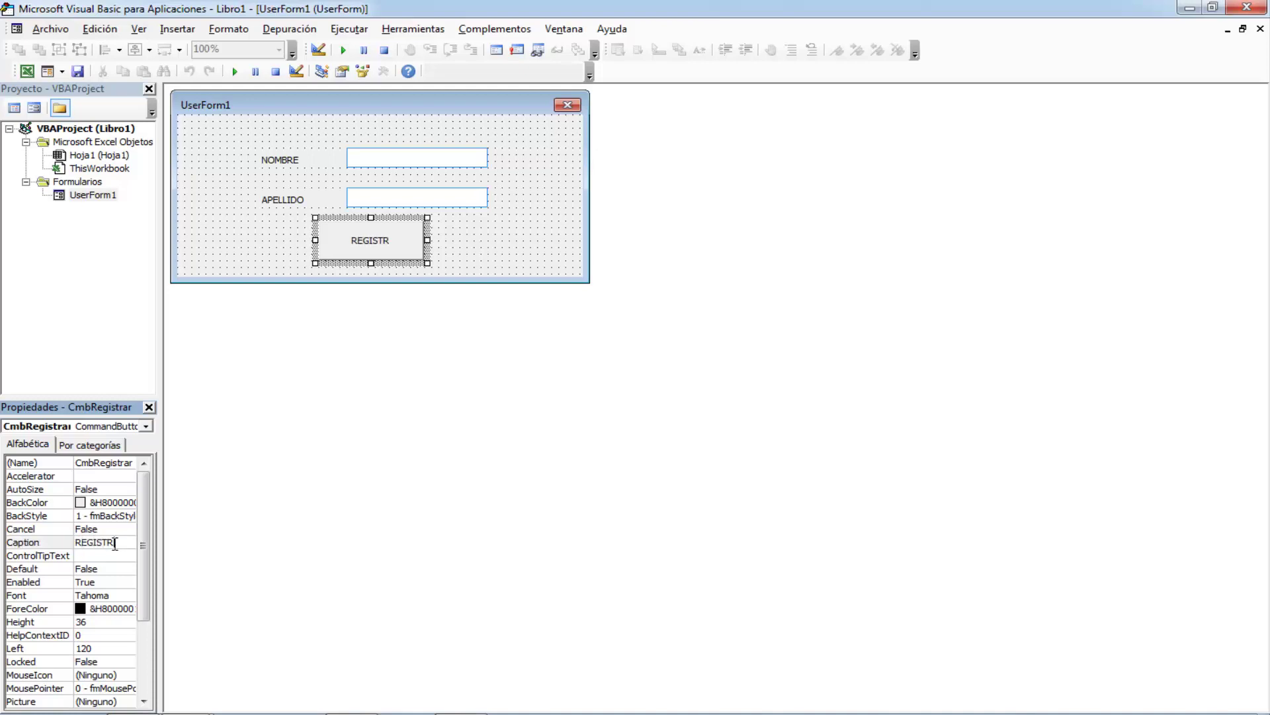
type("AR")
left_click(525, 225)
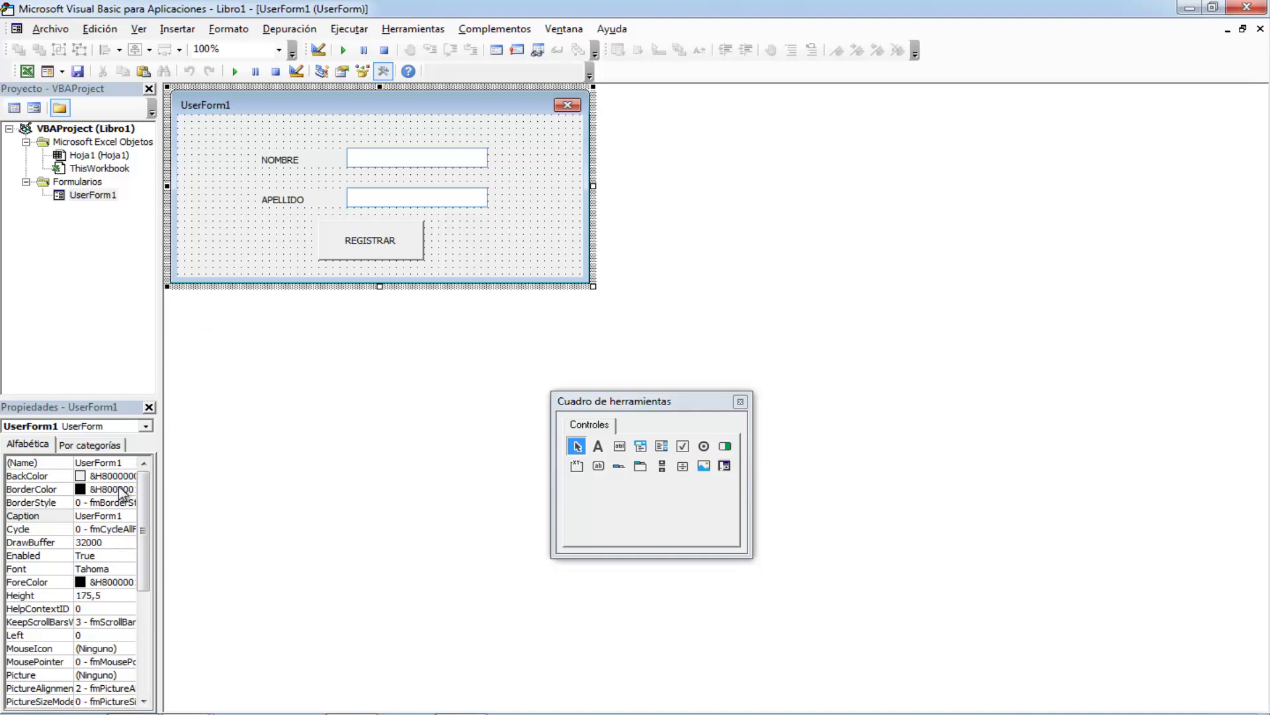
Caption the form 'REGISTRAR INFORMACION', run it, and move it up and right over the sheet
double_click(123, 517)
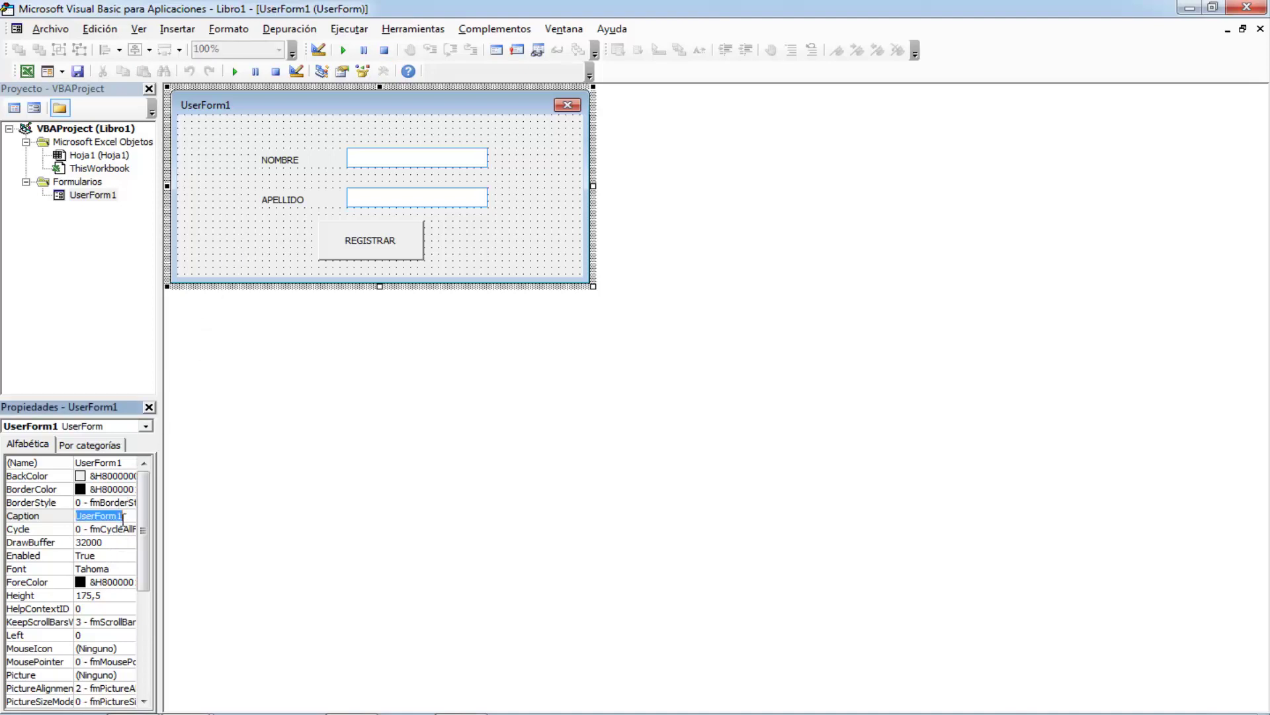
type("REGISTRAR ")
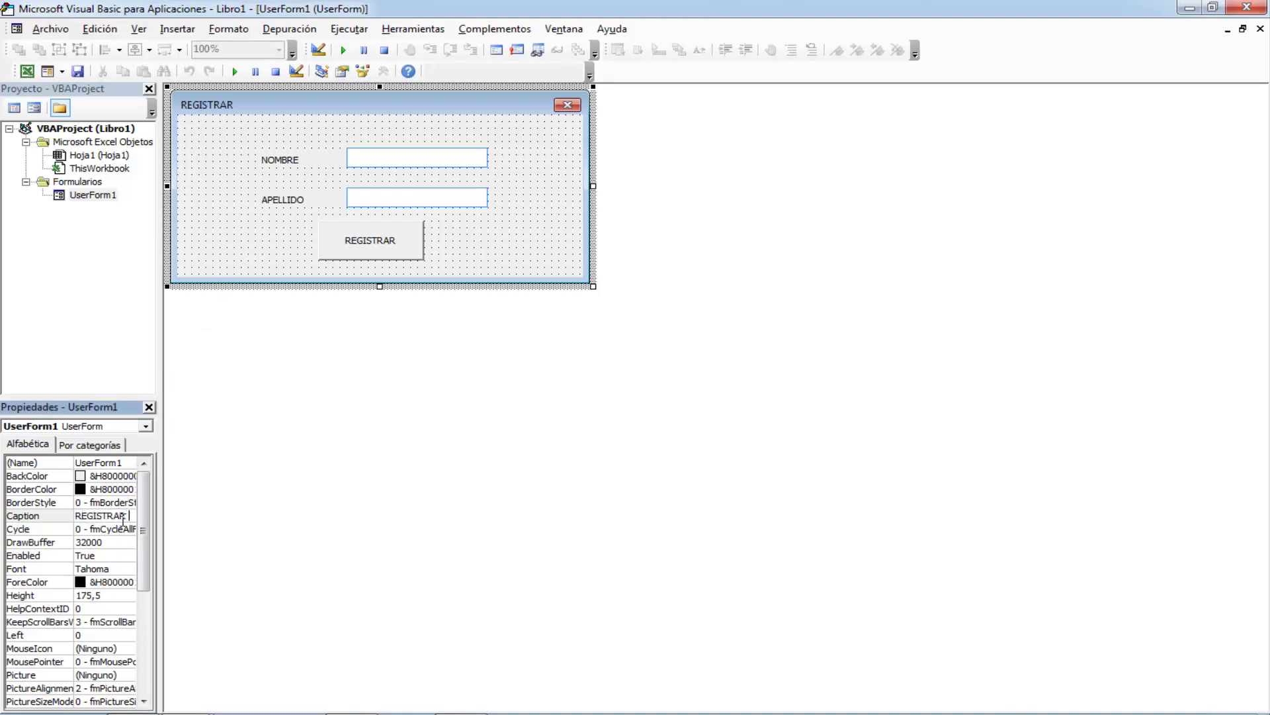
type("INFORMACION")
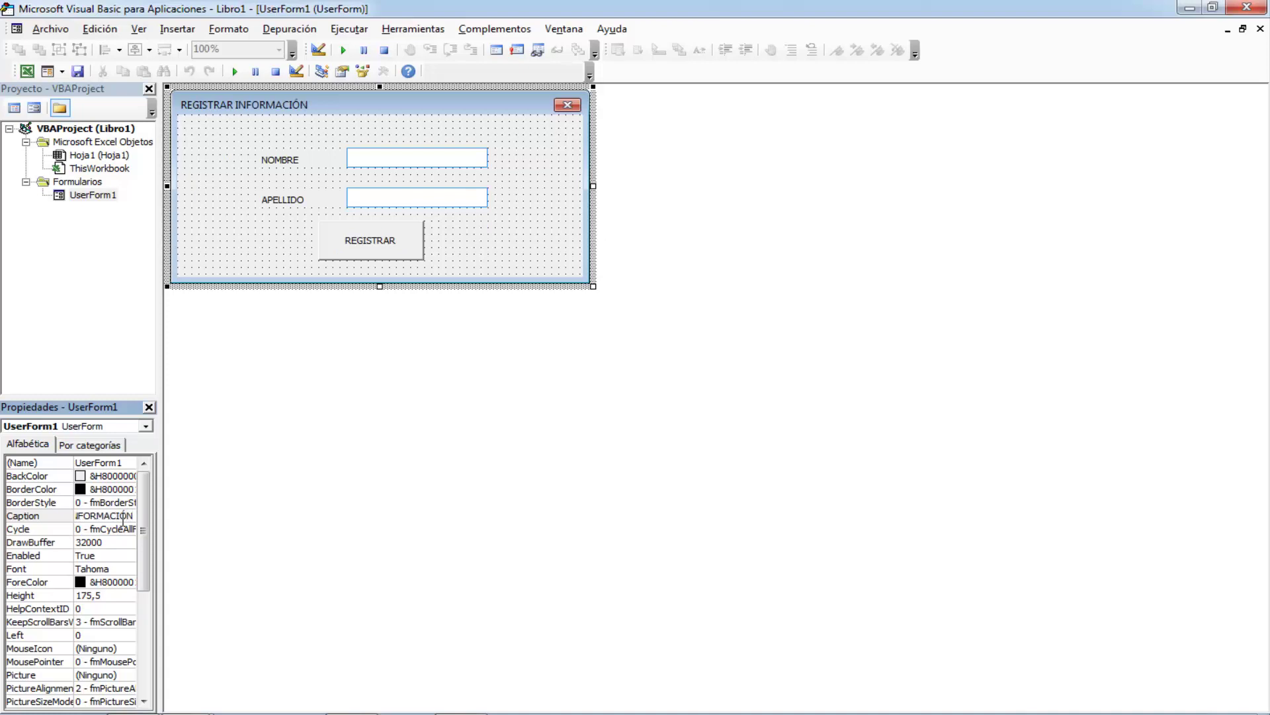
key("Return")
left_click(501, 258)
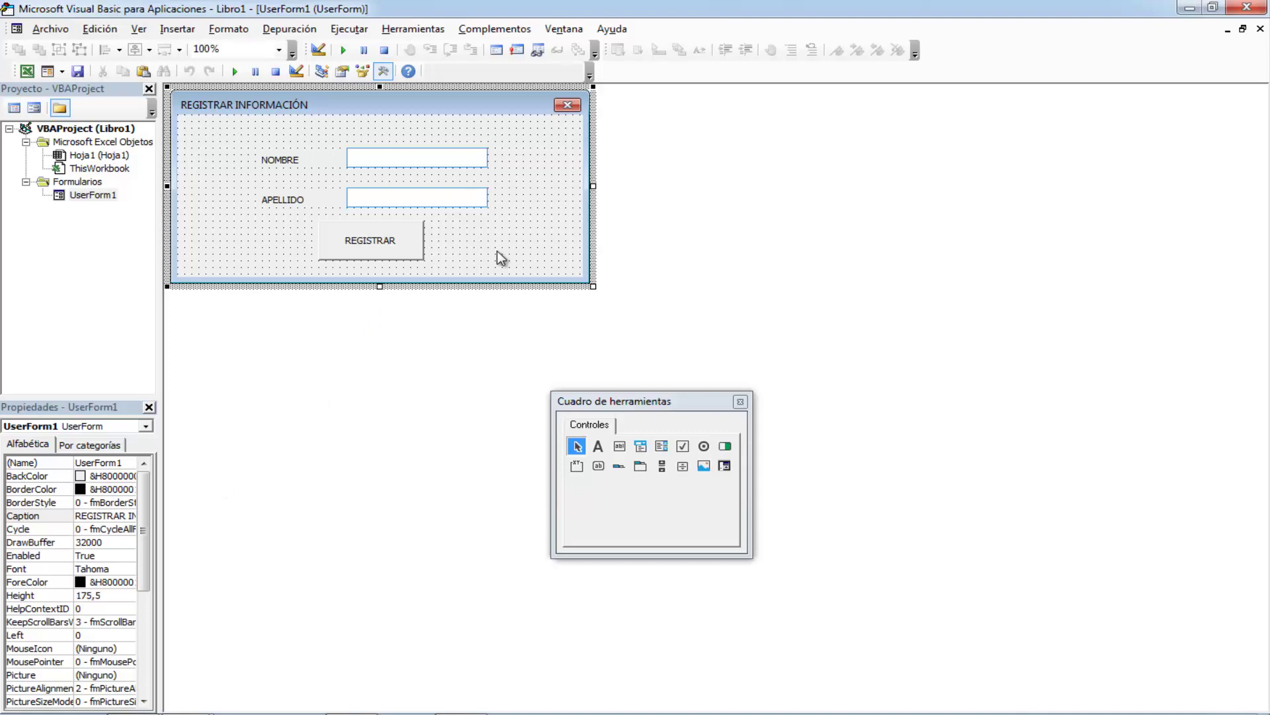
left_click(236, 72)
mouse_move(596, 328)
left_mouse_down()
mouse_move(674, 256)
mouse_move(785, 221)
left_mouse_up()
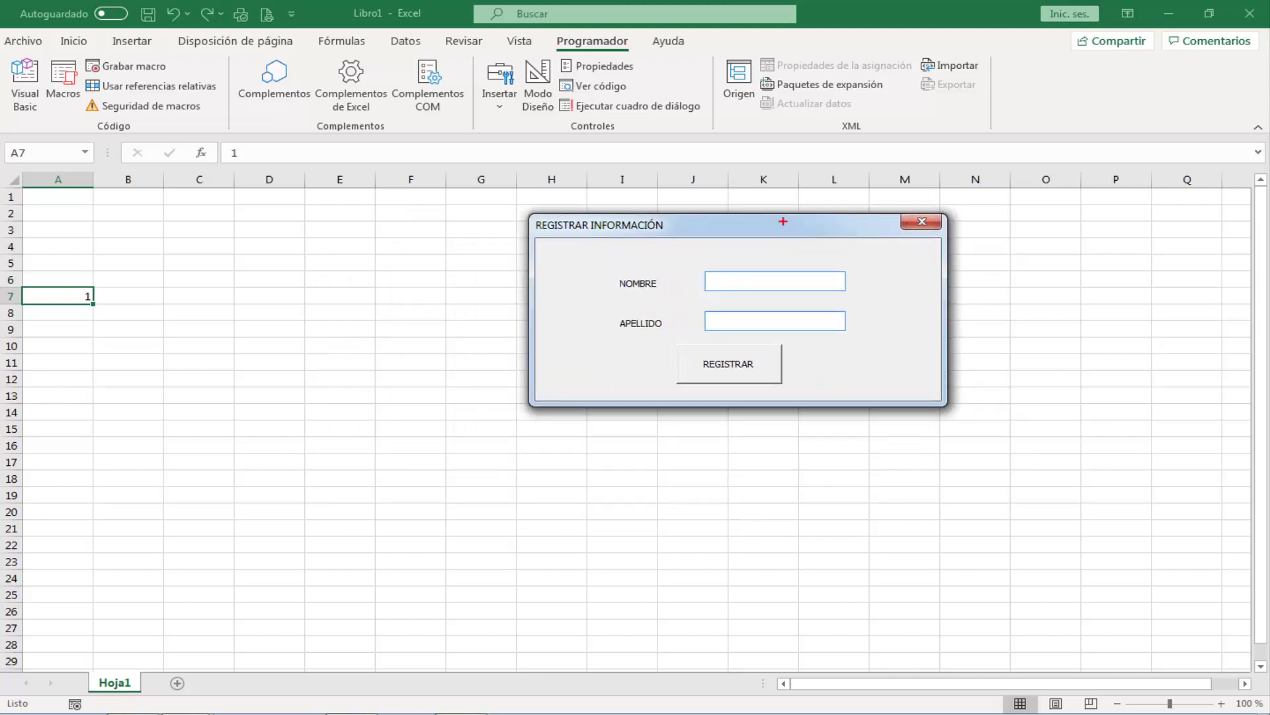
mouse_move(729, 260)
left_mouse_down()
mouse_move(698, 268)
mouse_move(723, 251)
left_mouse_up()
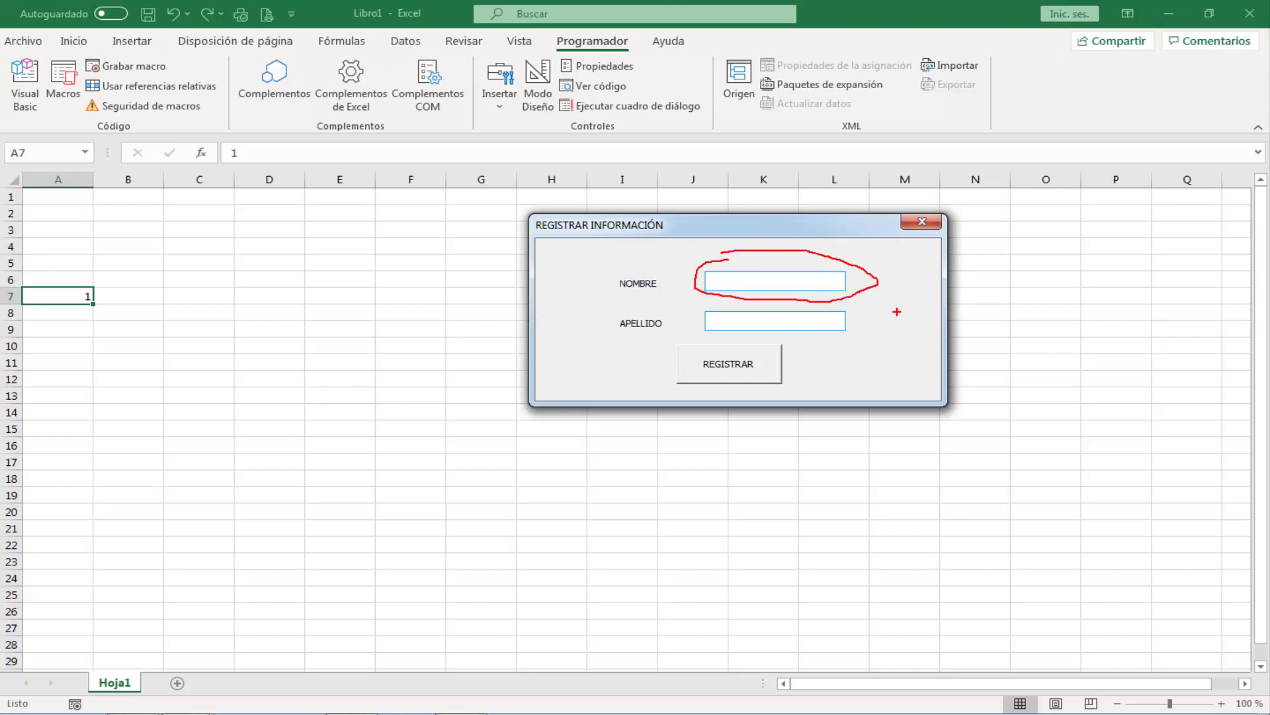
mouse_move(895, 307)
left_mouse_down()
mouse_move(855, 340)
mouse_move(843, 307)
mouse_move(918, 241)
left_mouse_up()
left_click_drag(847, 323, 927, 290)
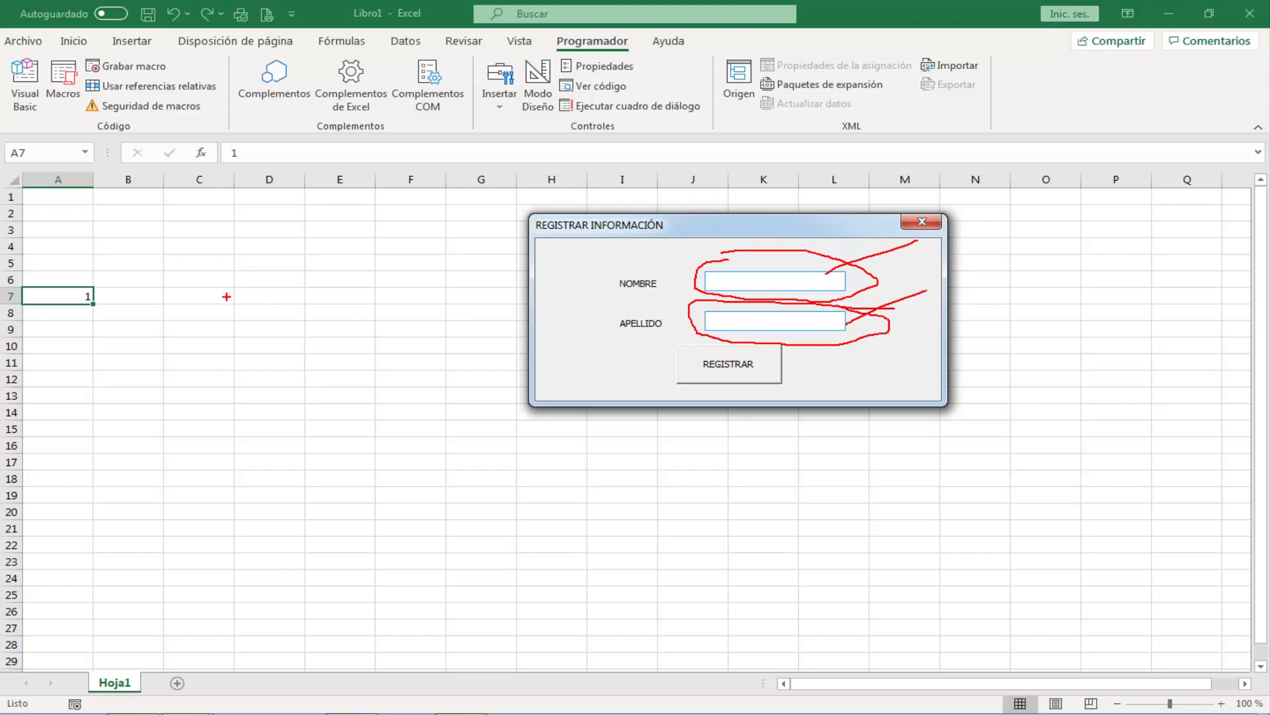
mouse_move(116, 281)
left_mouse_down()
mouse_move(84, 282)
mouse_move(119, 321)
mouse_move(139, 278)
left_mouse_up()
mouse_move(224, 278)
left_mouse_down()
mouse_move(160, 292)
mouse_move(236, 307)
mouse_move(205, 269)
left_mouse_up()
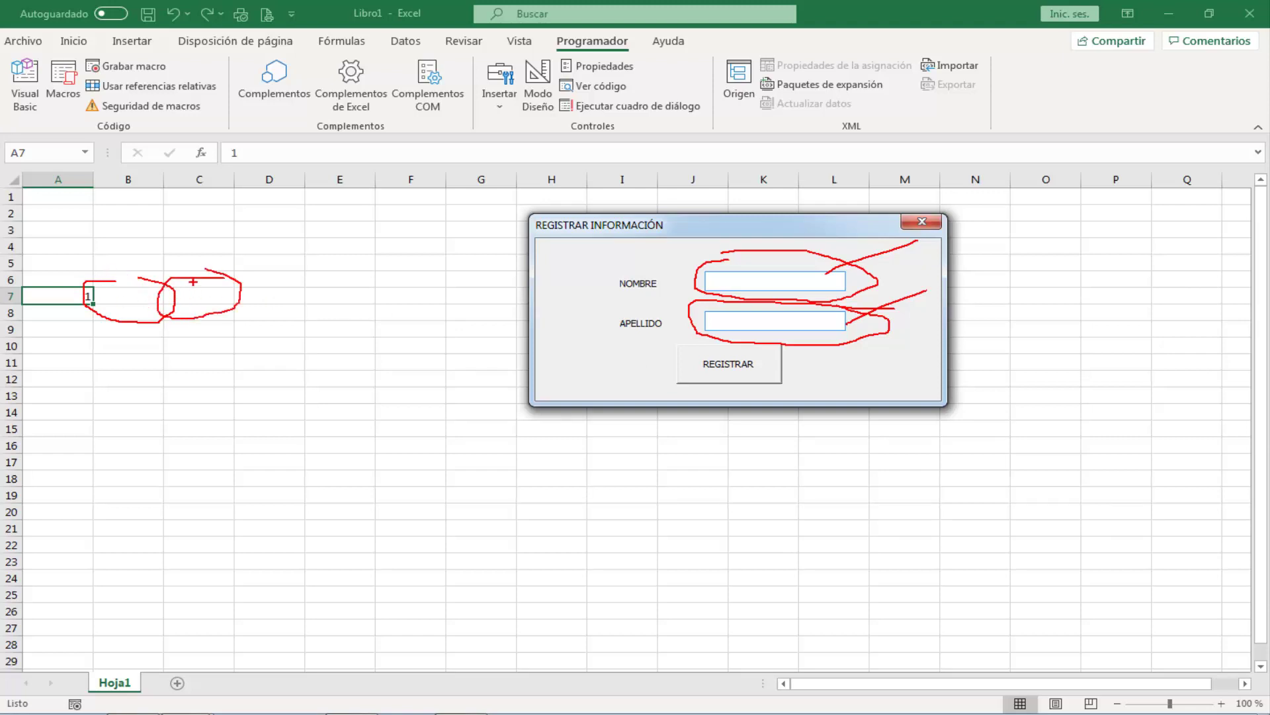
left_click_drag(128, 293, 216, 226)
left_click_drag(204, 293, 286, 238)
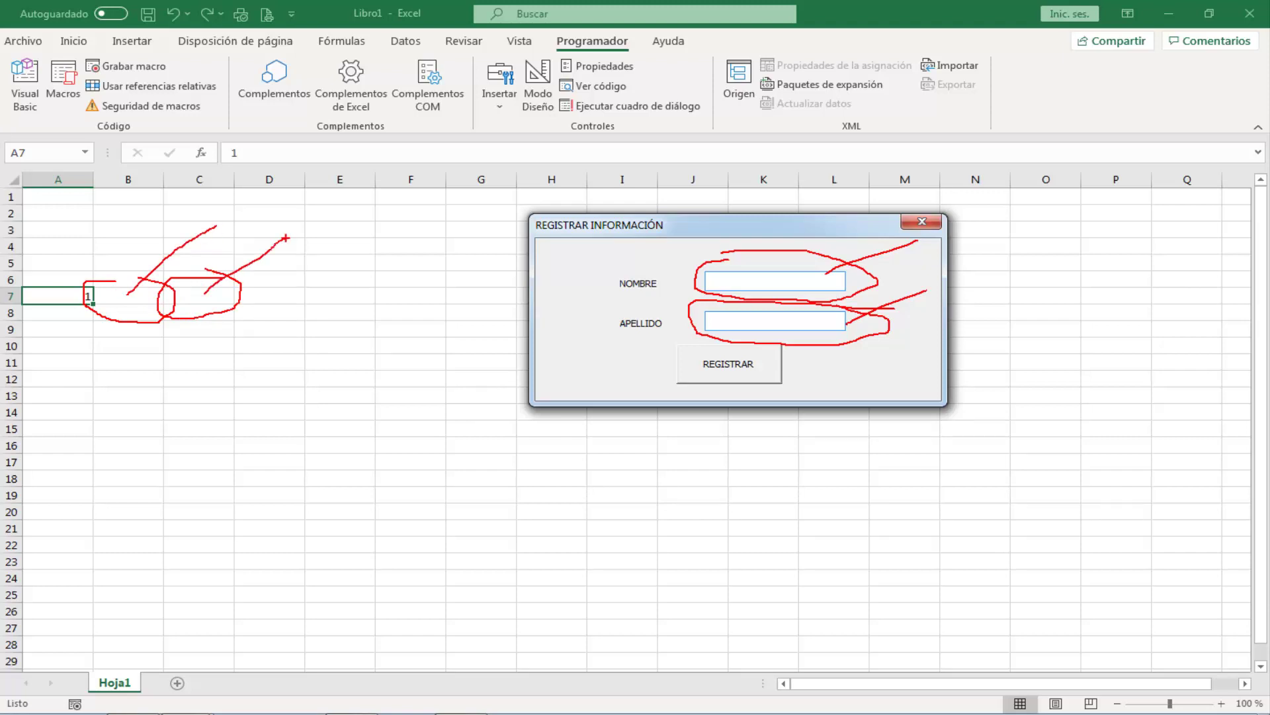
key("Escape")
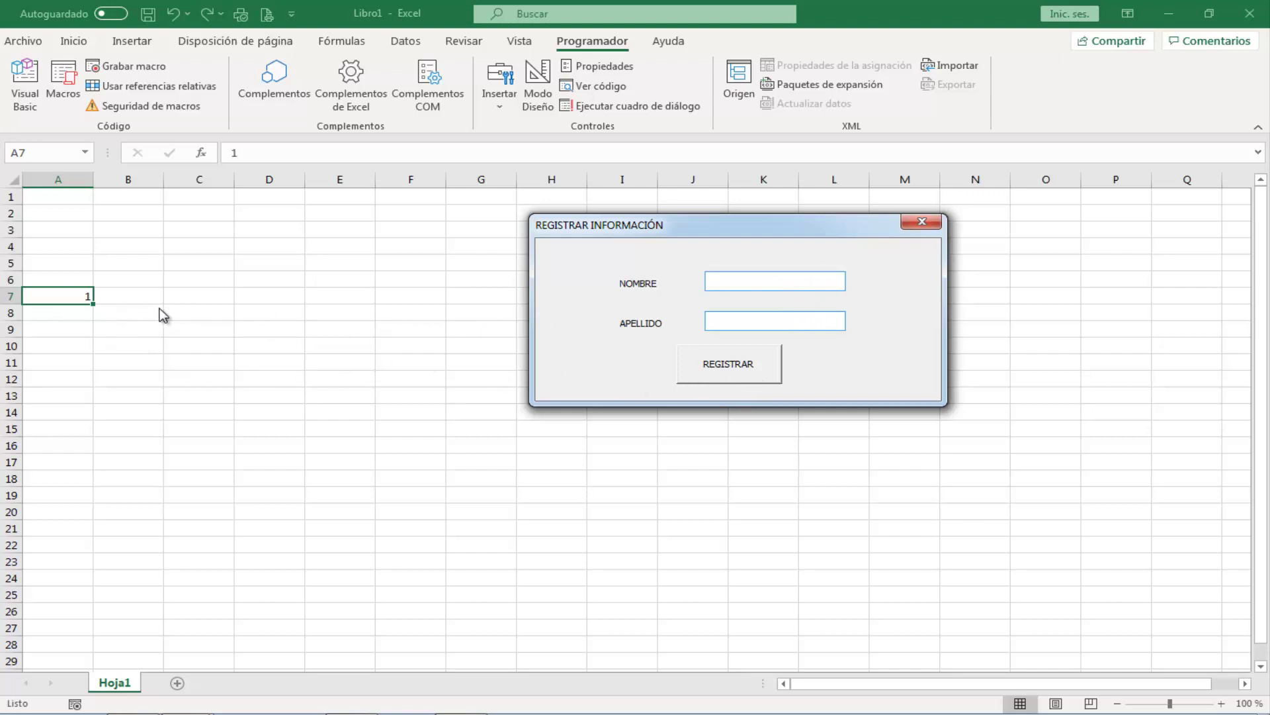
mouse_move(84, 282)
left_mouse_down()
mouse_move(60, 301)
mouse_move(112, 316)
mouse_move(96, 283)
left_mouse_up()
key("Escape")
Close the running form and declare Dim V As Long in the REGISTRAR button's click code
left_click(923, 221)
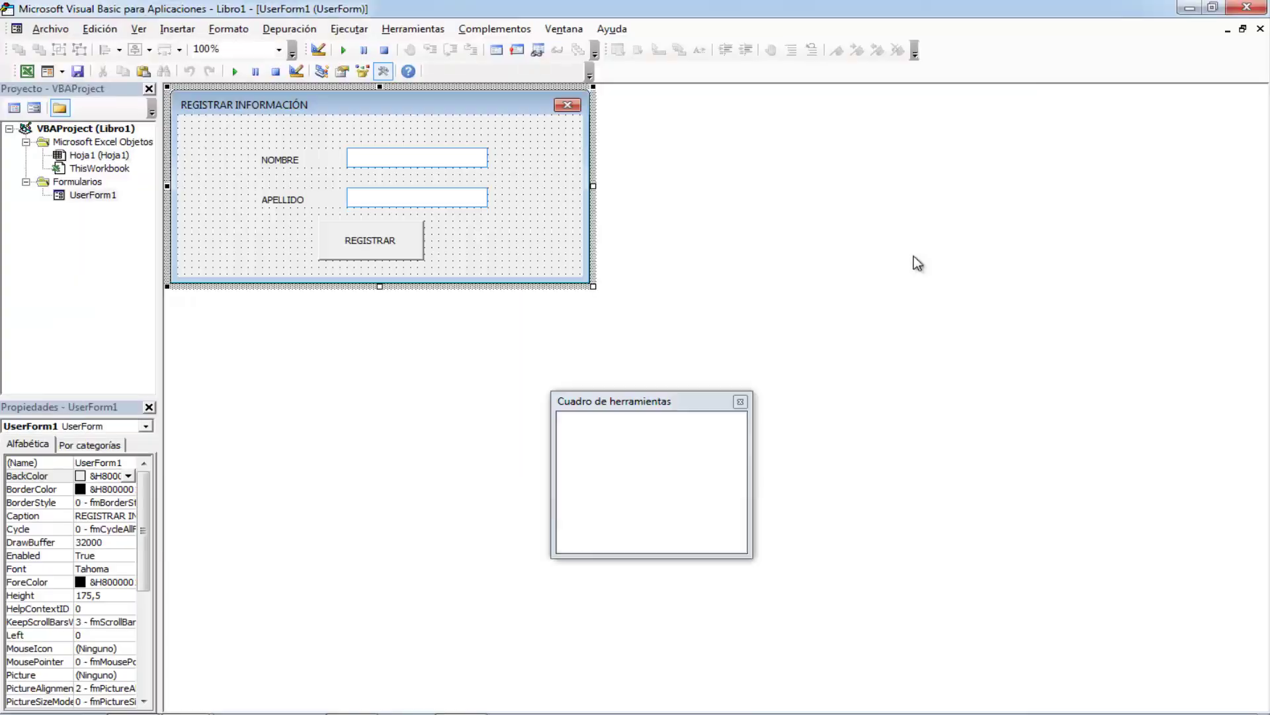
right_click(382, 247)
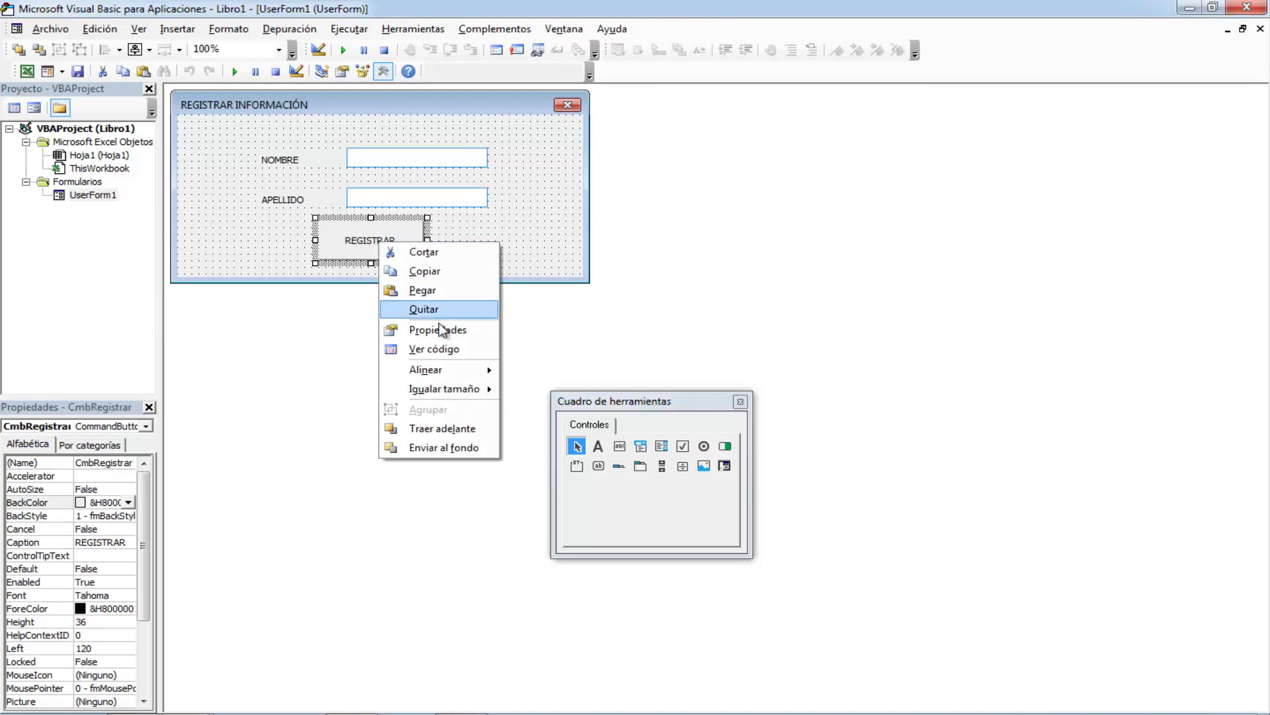
left_click(438, 351)
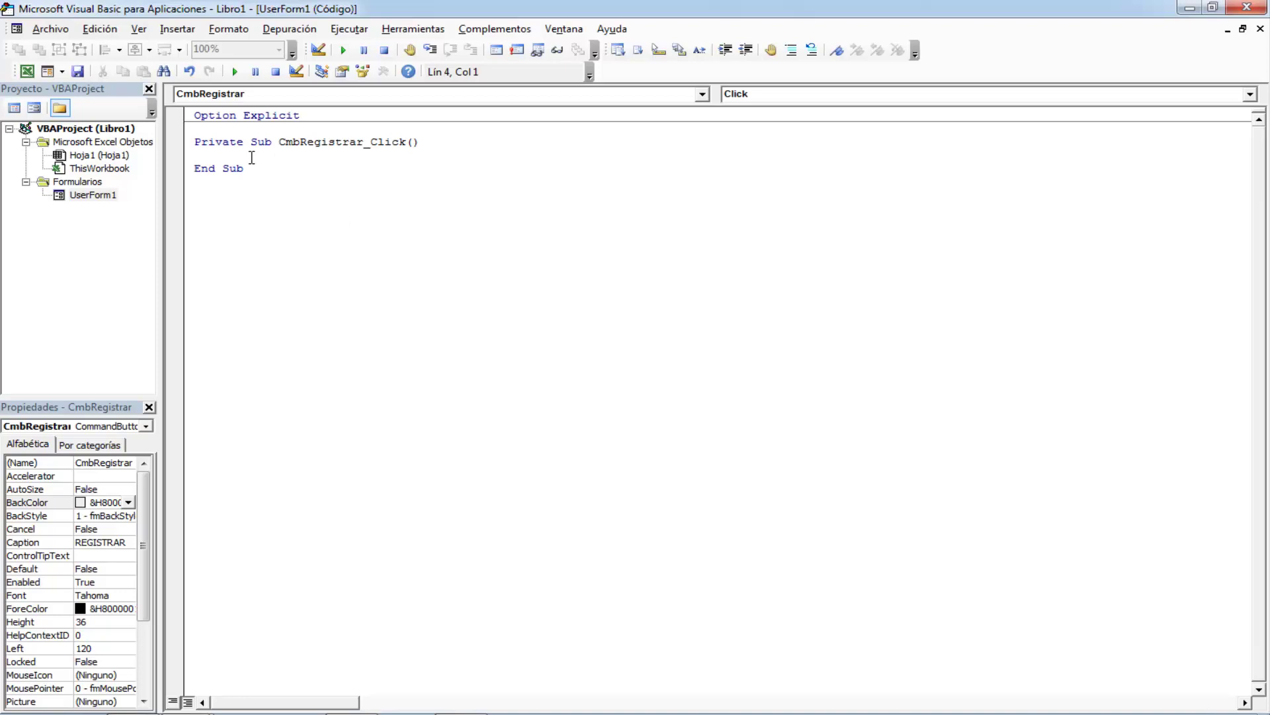
type("Dim V")
type(" As Lo")
key("Return")
key("Return")
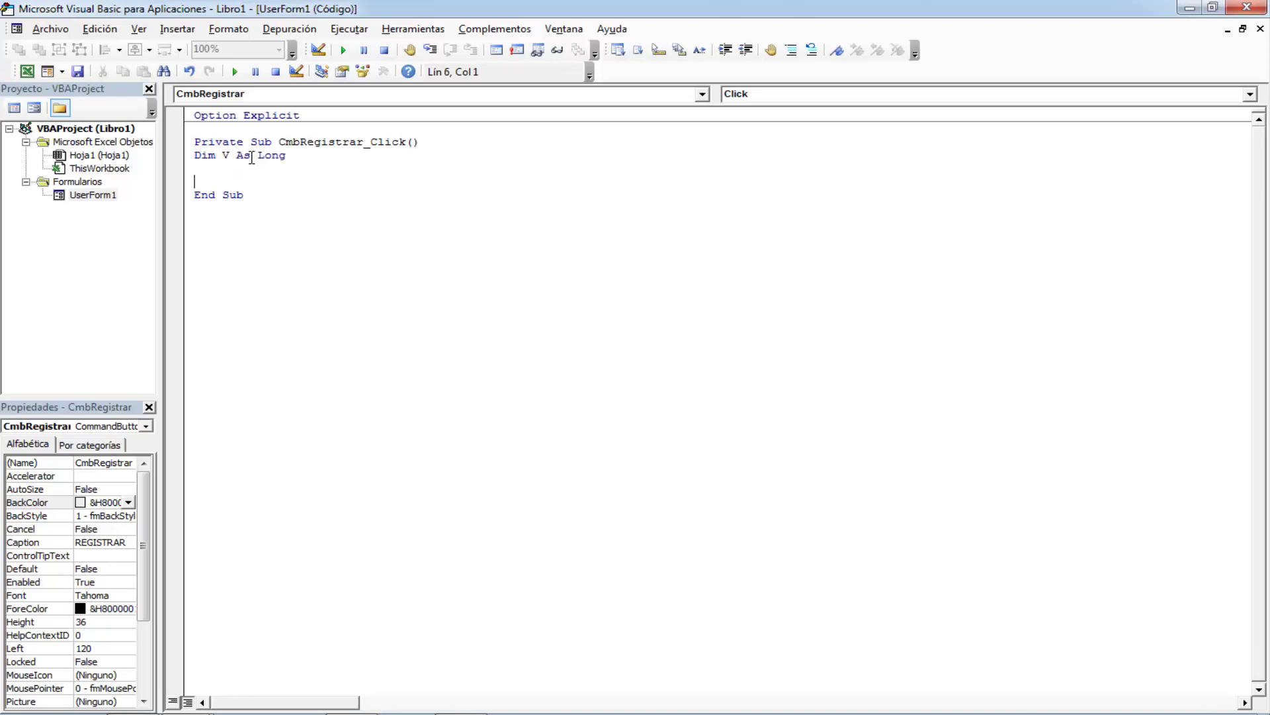
key("Return")
key("Return")
key("Return")
key("Up")
key("Up")
key("Up")
key("Up")
key("Up")
key("Up")
key("BackSpace")
key("Down")
key("Down")
key("Down")
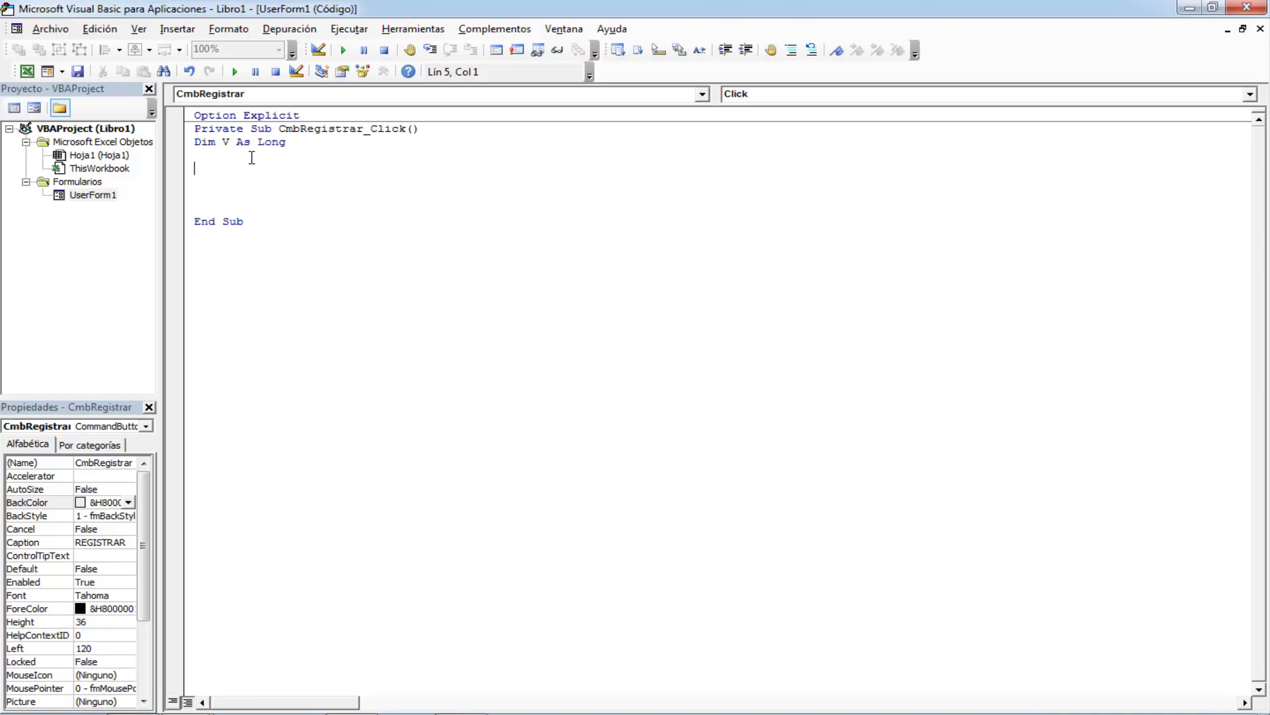
Add a With Hoja1 … End With block and start a V = line inside it
type("with hojas")
key("Down")
key("Down")
key("Return")
key("Return")
key("Return")
key("Return")
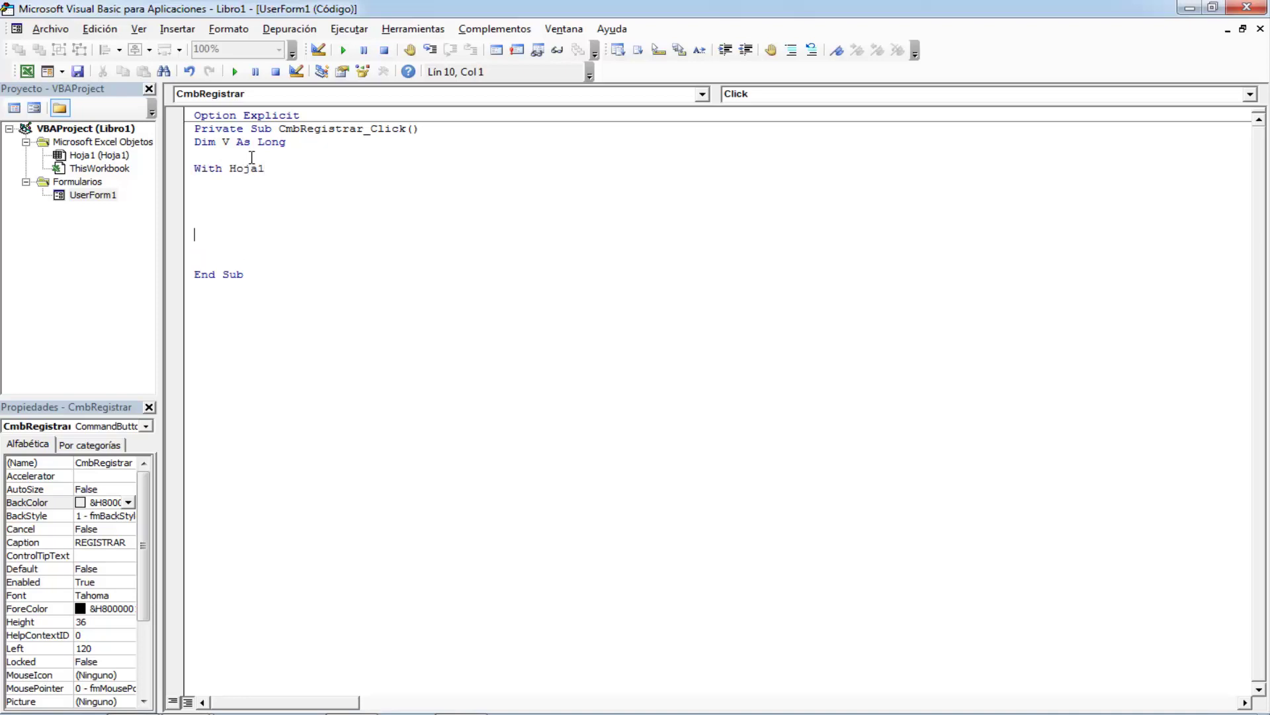
key("Return")
key("Return")
key("Return")
key("Return")
type("end with")
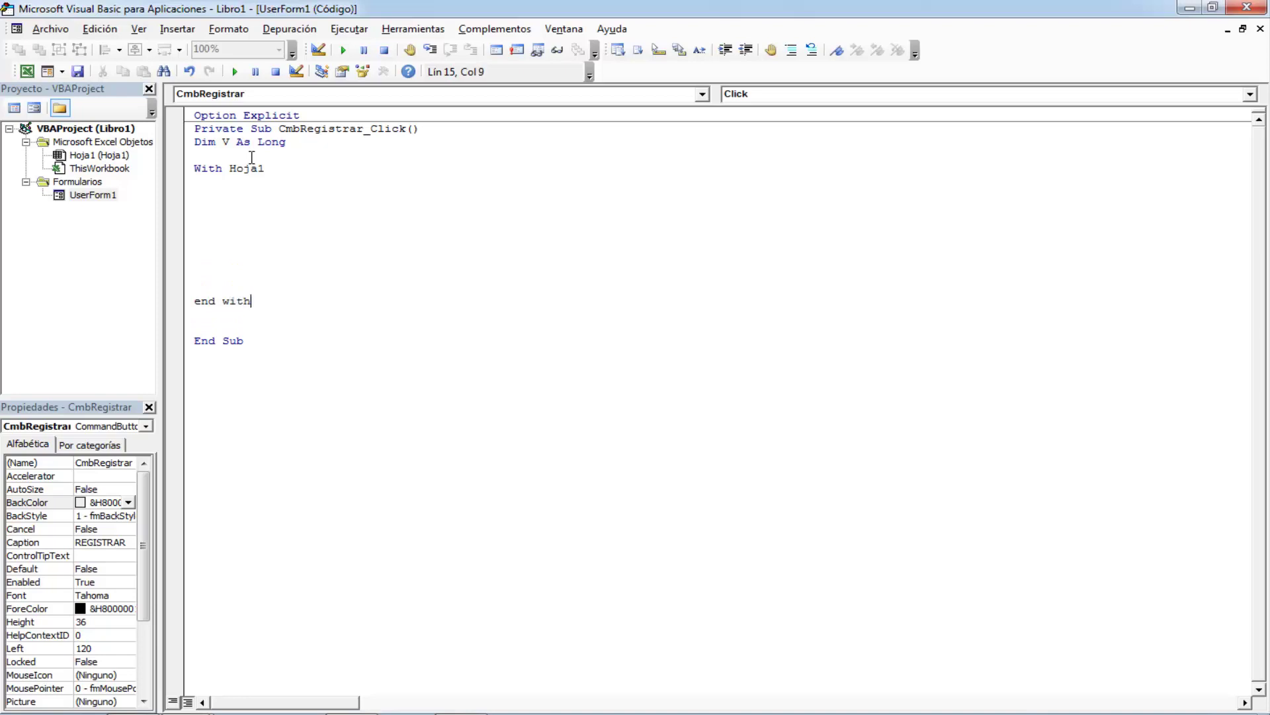
key("Up")
key("Up")
key("Up")
key("Up")
key("Up")
key("Up")
key("Return")
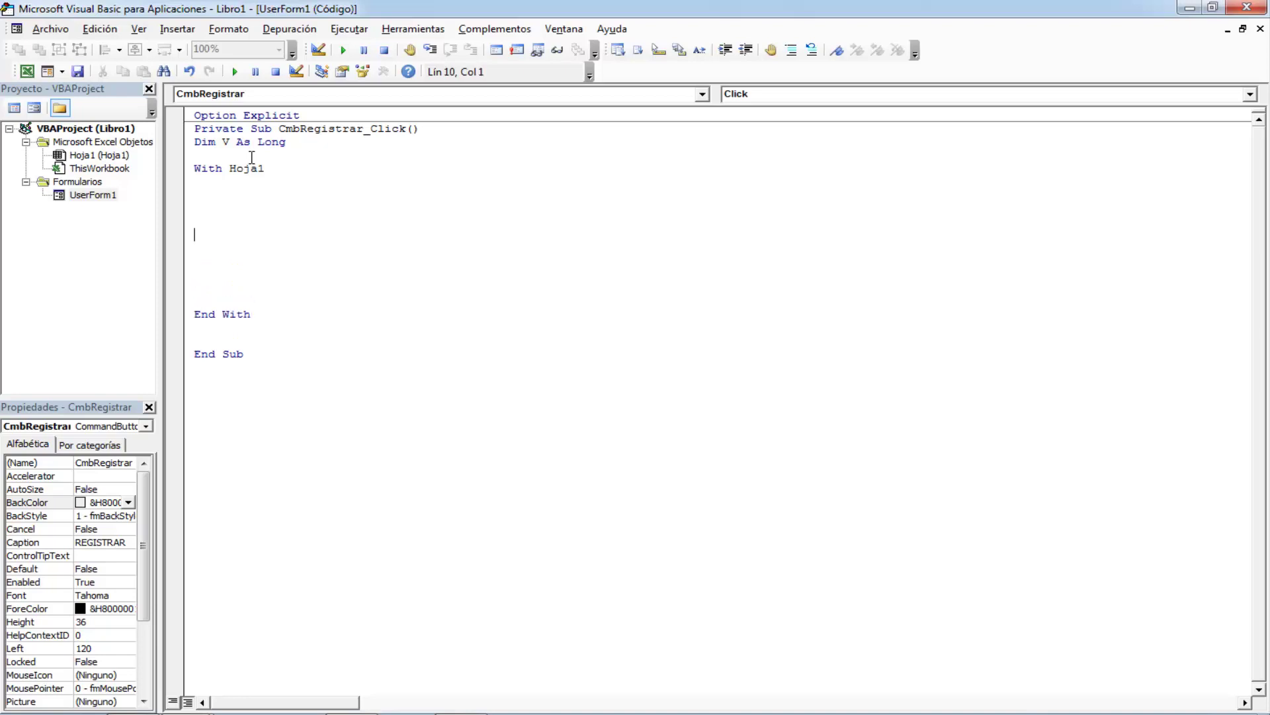
key("Up")
key("Up")
type("v=")
key("alt+F11")
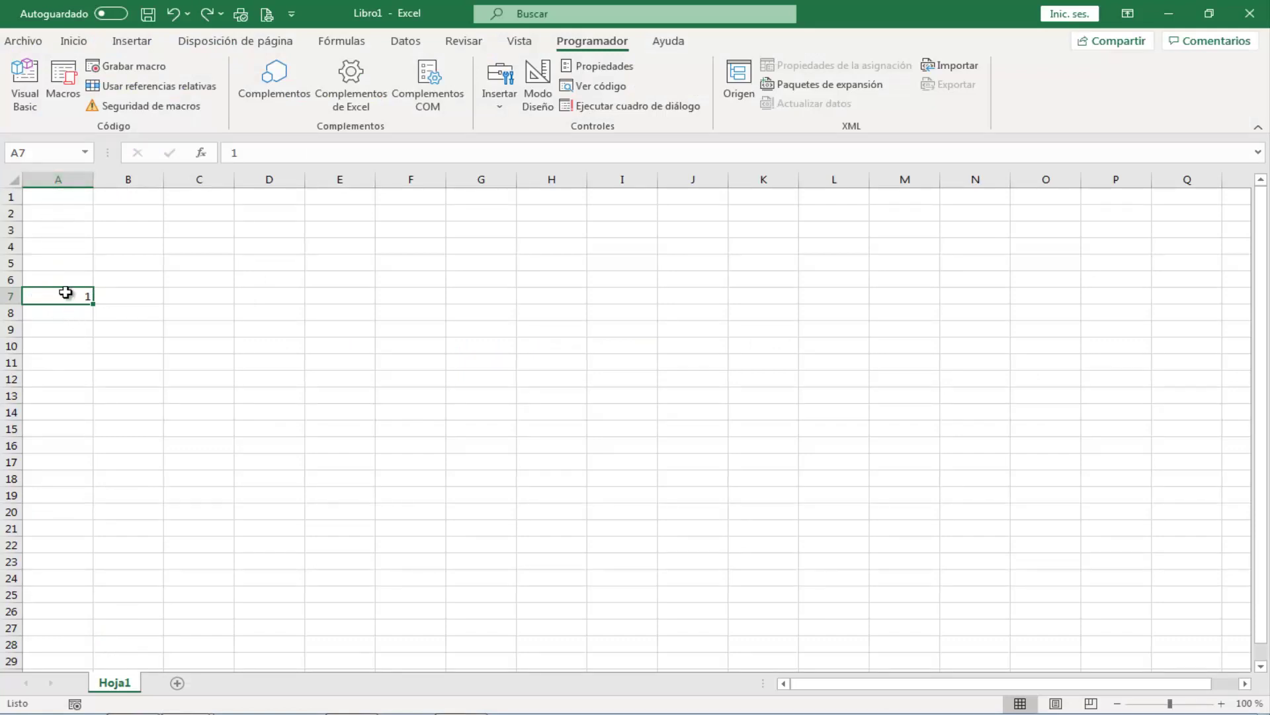
Complete the code with V = .Cells(7, 1) and MsgBox V
left_click(24, 83)
type(".")
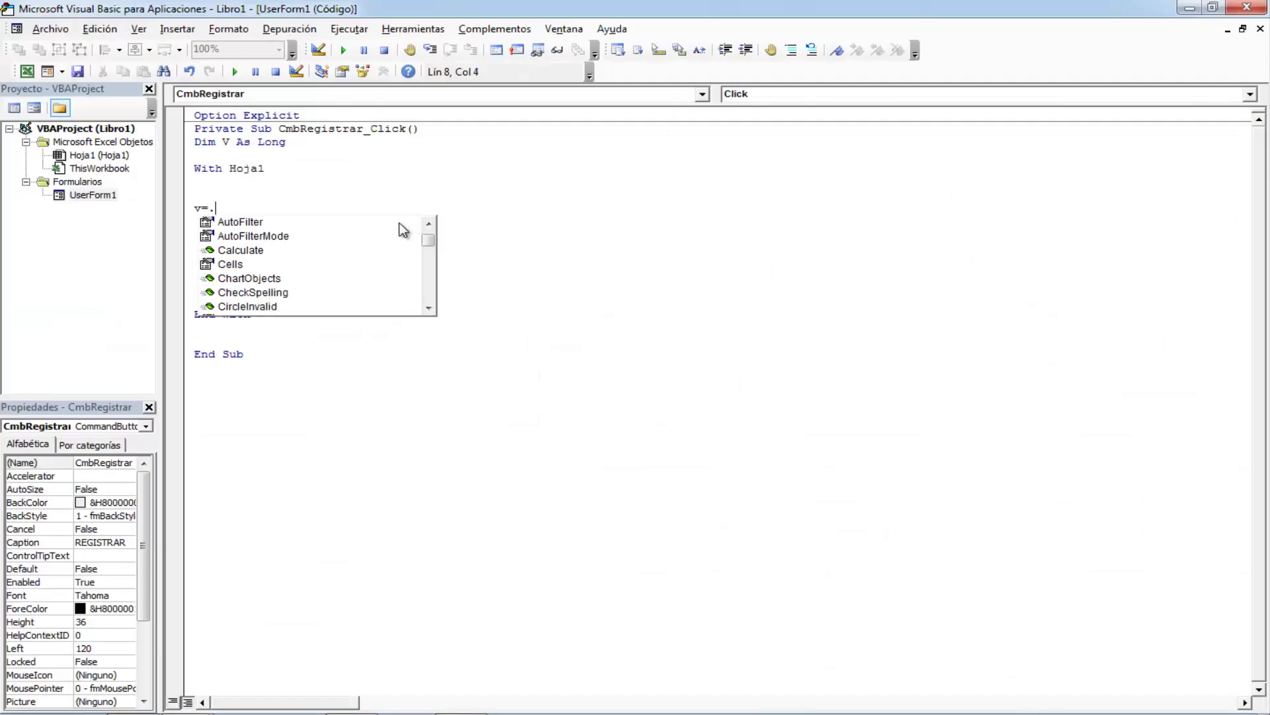
type("Cells(")
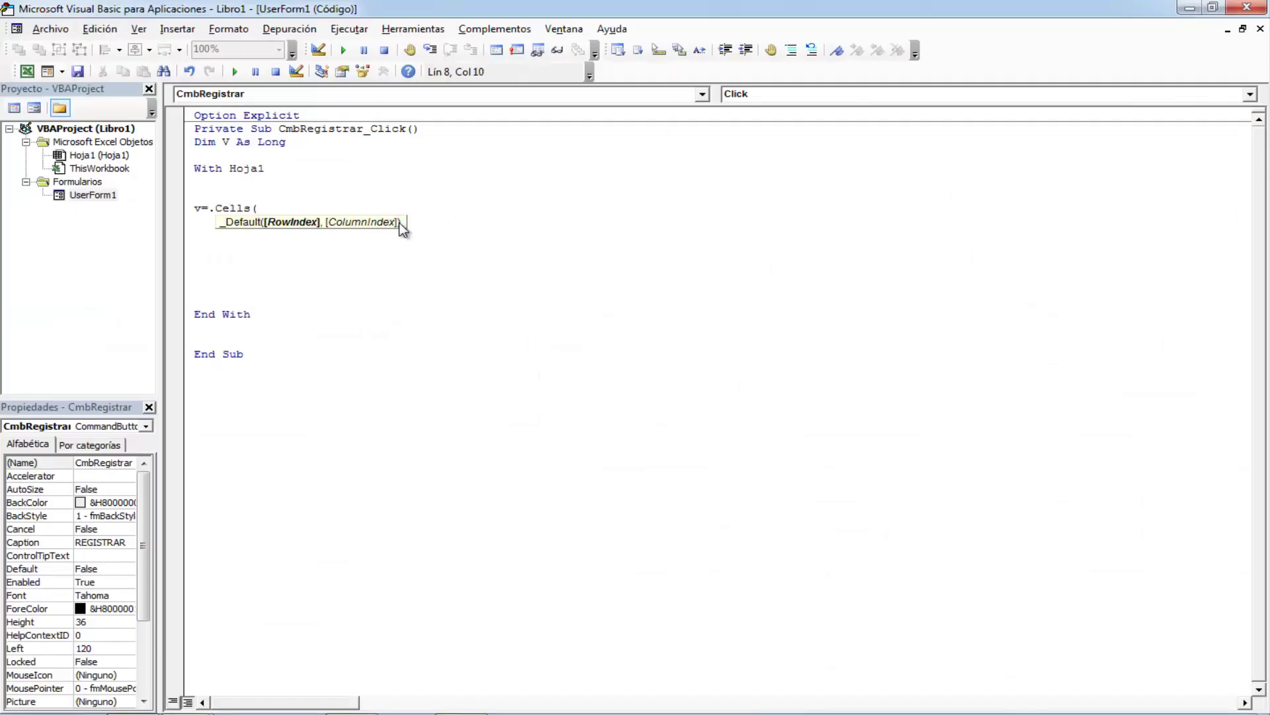
type("7")
type(", 1)")
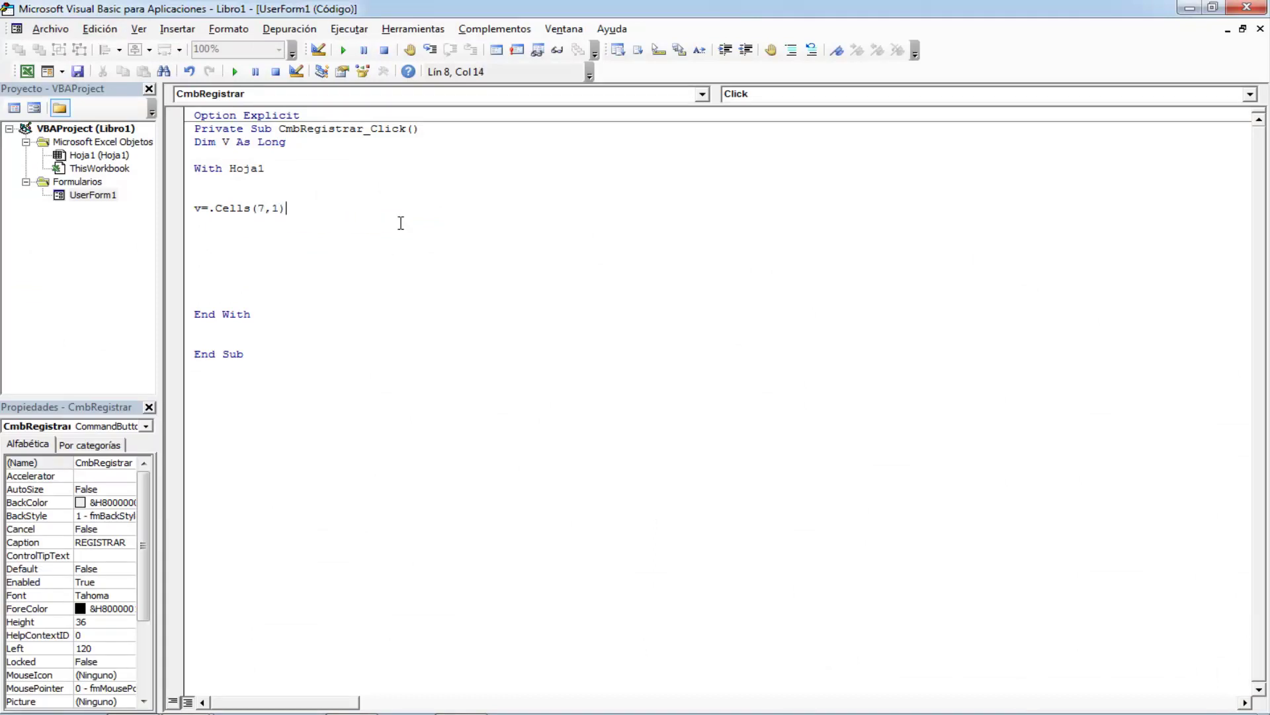
key("Down")
key("Return")
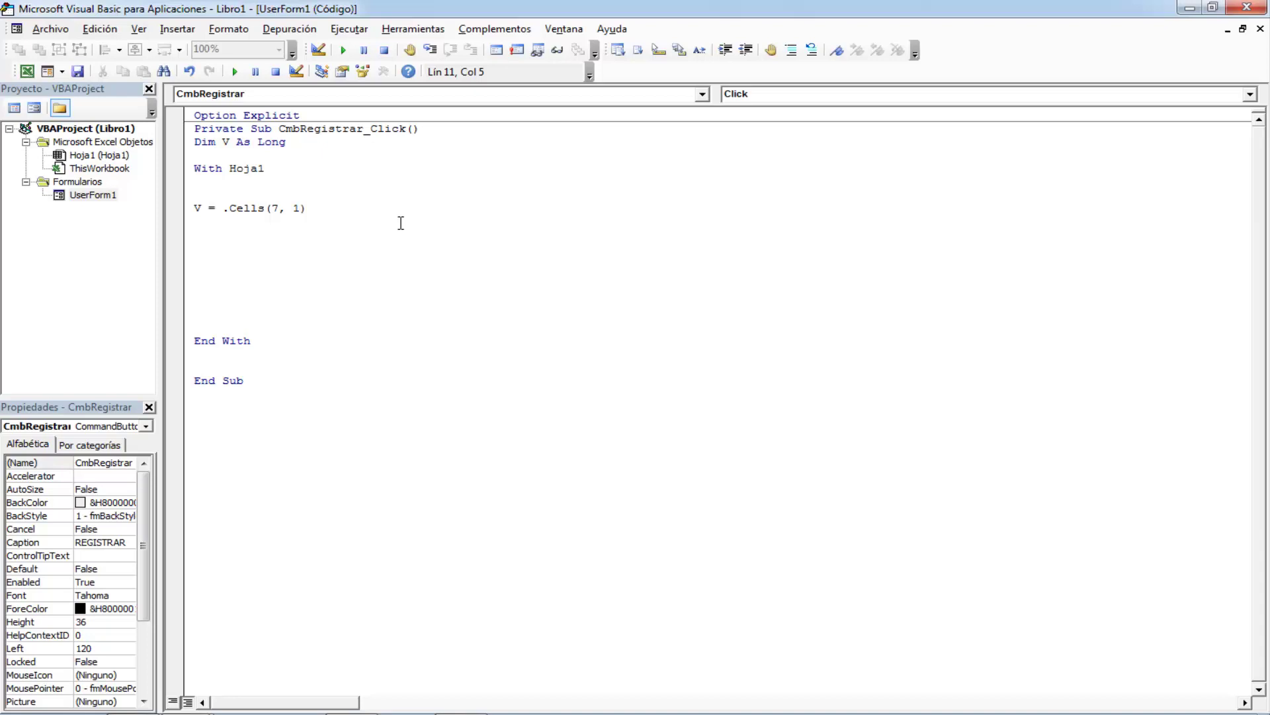
type("msgbox ")
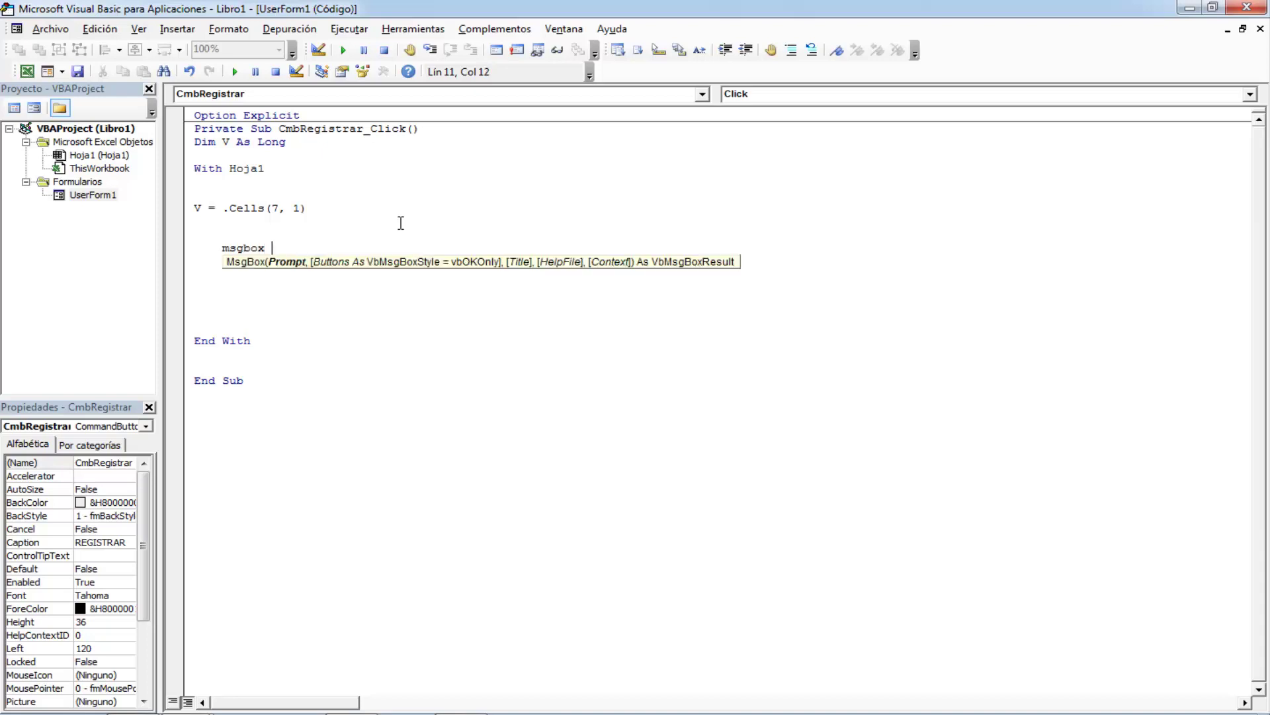
type("V")
key("Return")
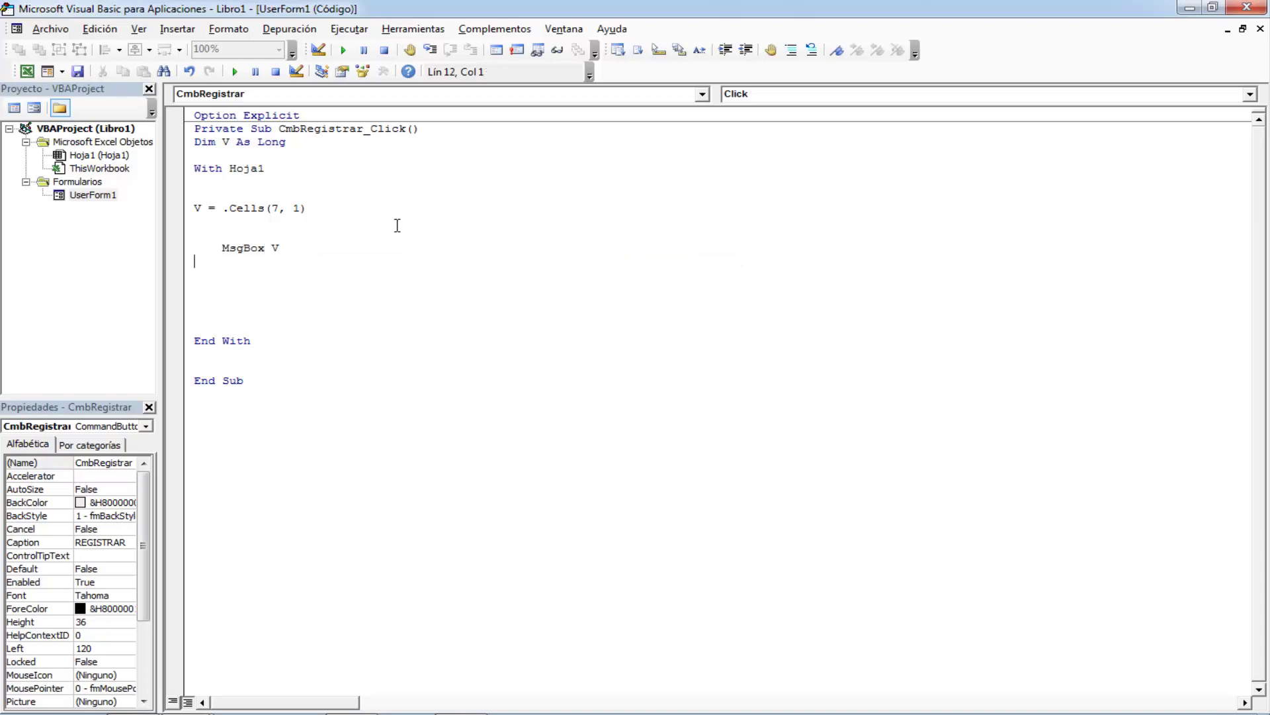
Run the form, press REGISTRAR, dismiss the message showing 1, and close the form
left_click(235, 72)
left_click(663, 410)
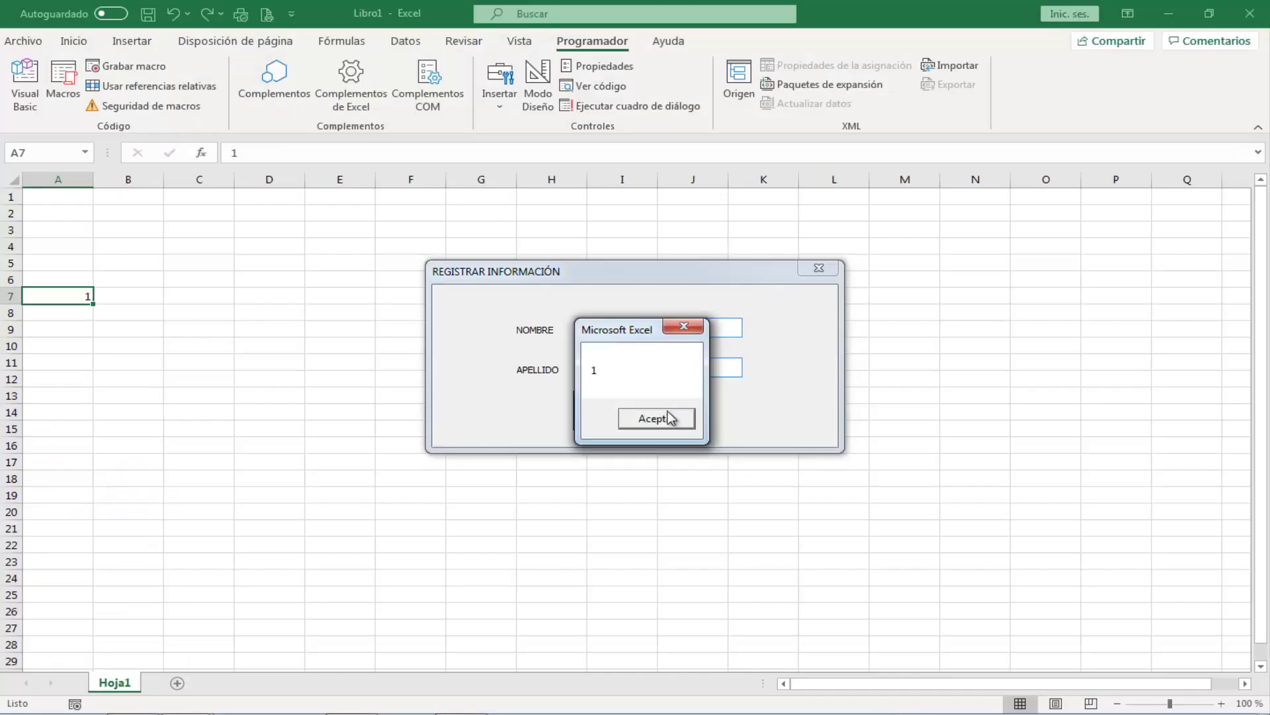
left_click(669, 417)
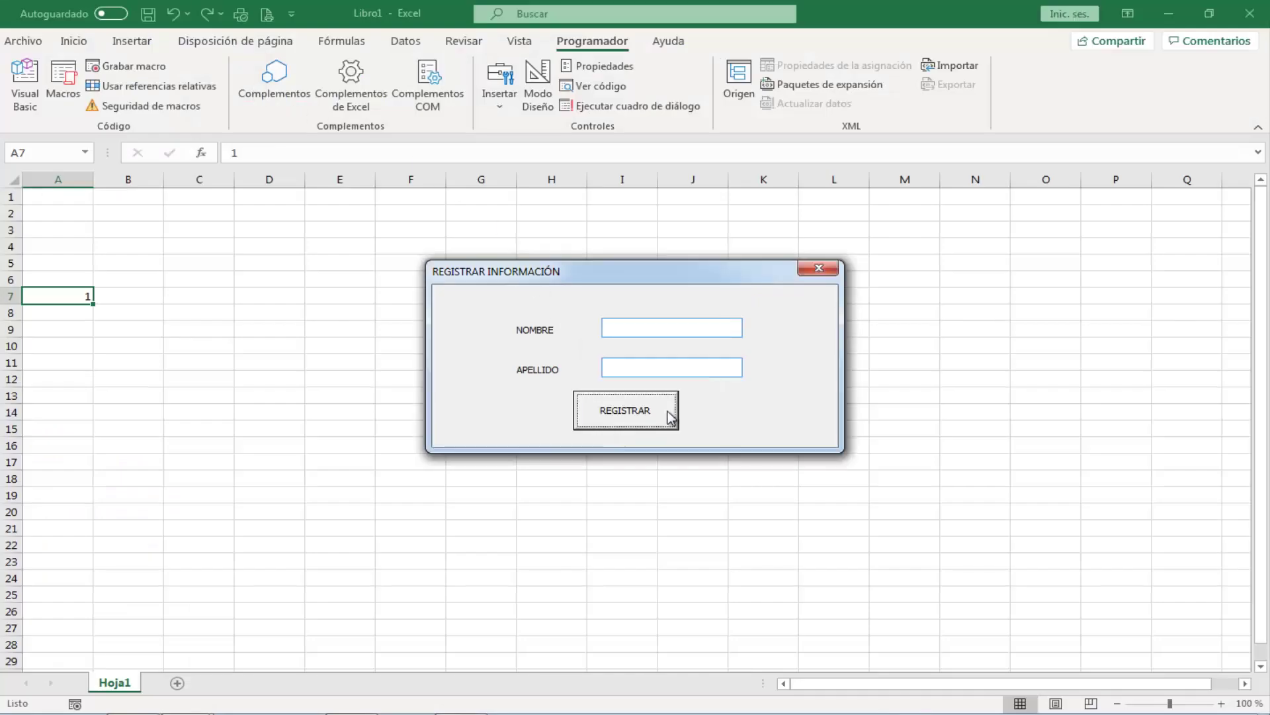
left_click(820, 268)
In CmbRegistrar_Click, replace MsgBox V with .Cells(7, 2) = Me.TxtNombre.Text
double_click(409, 240)
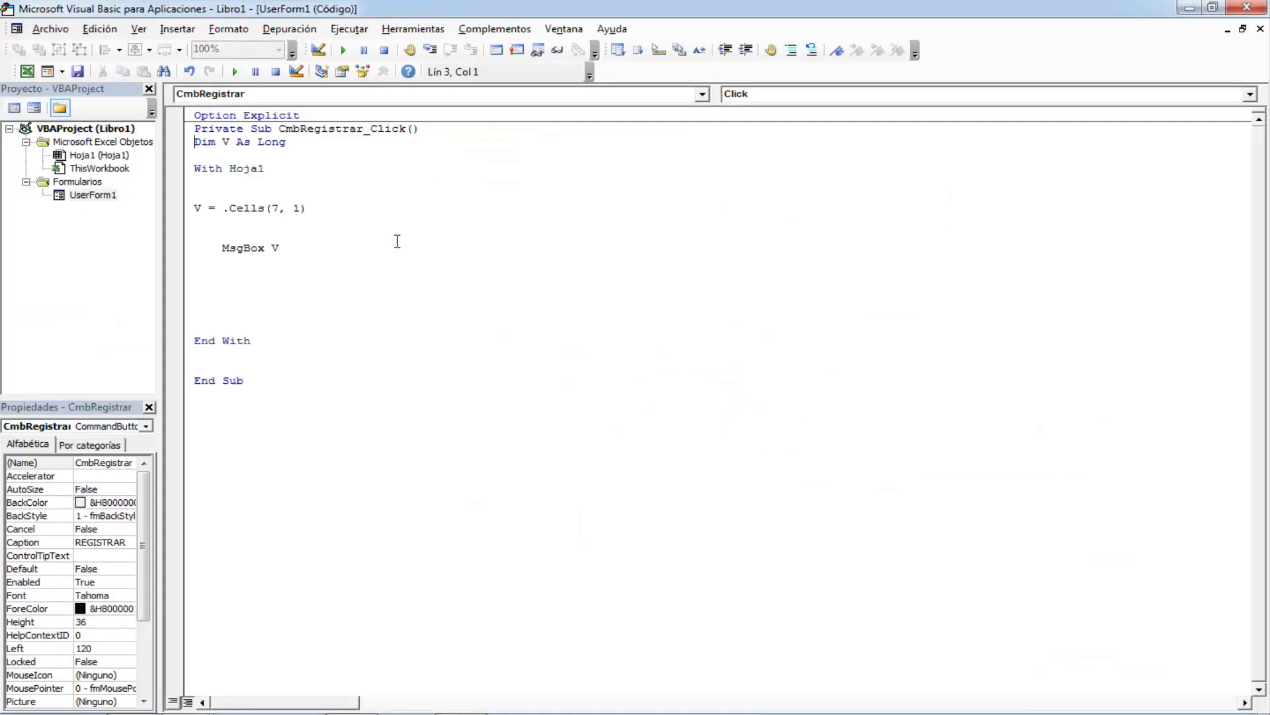
left_click_drag(222, 247, 313, 248)
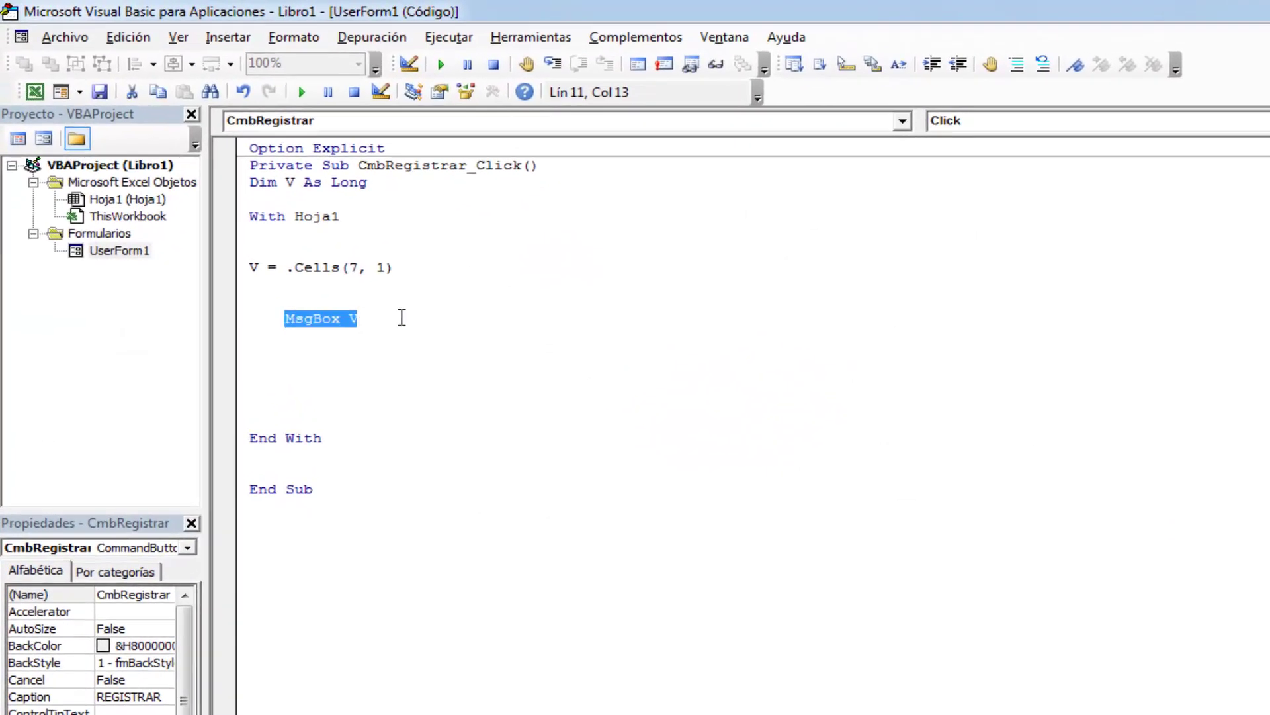
type(".c")
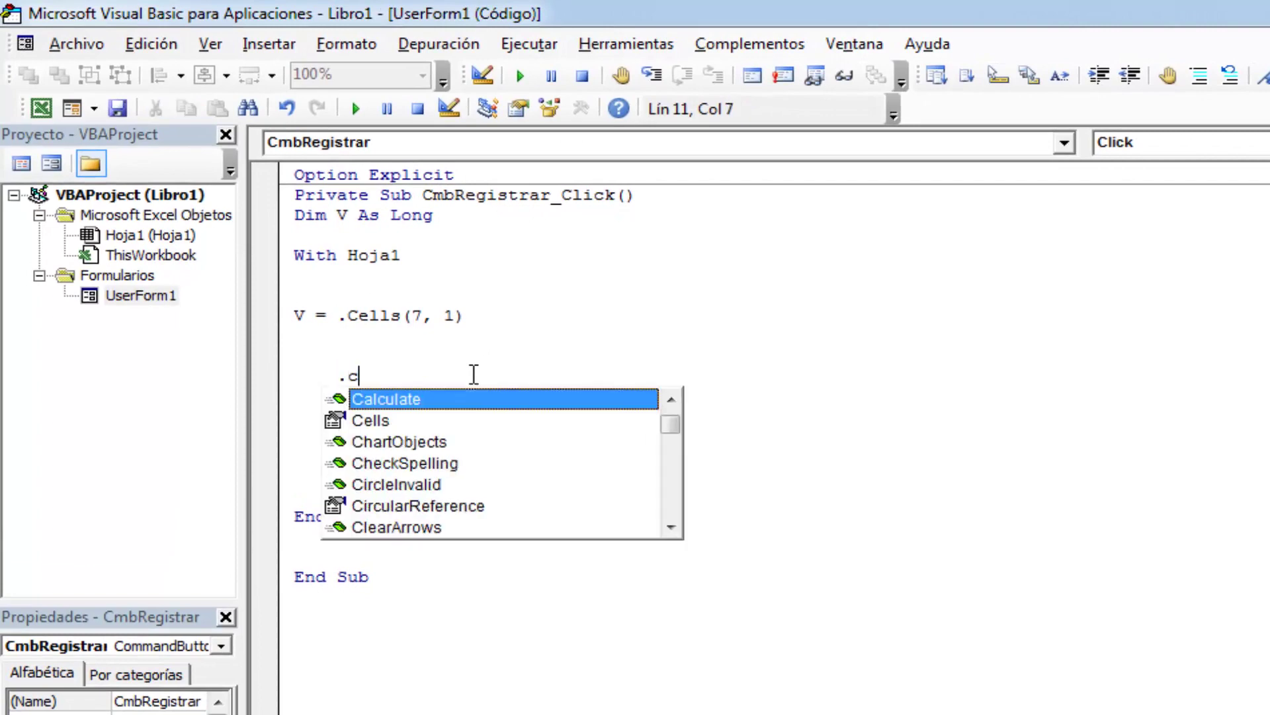
key("Down")
key("Tab")
type("(")
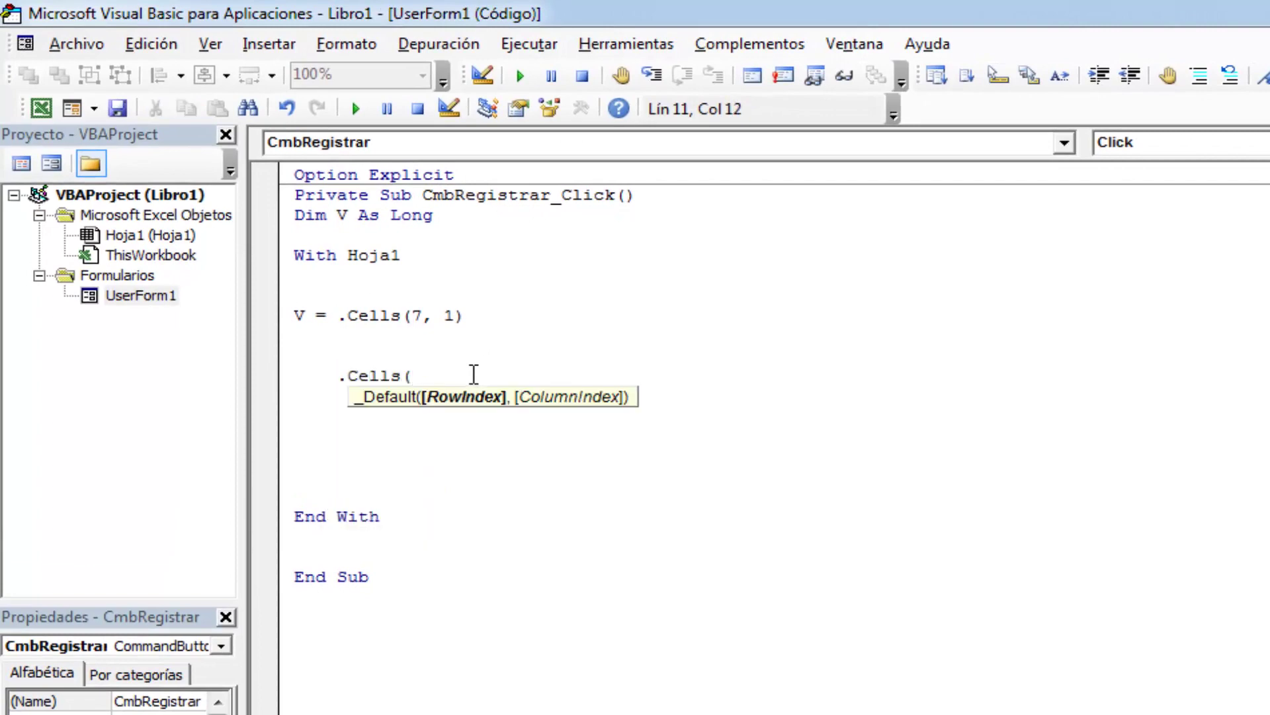
type("7,")
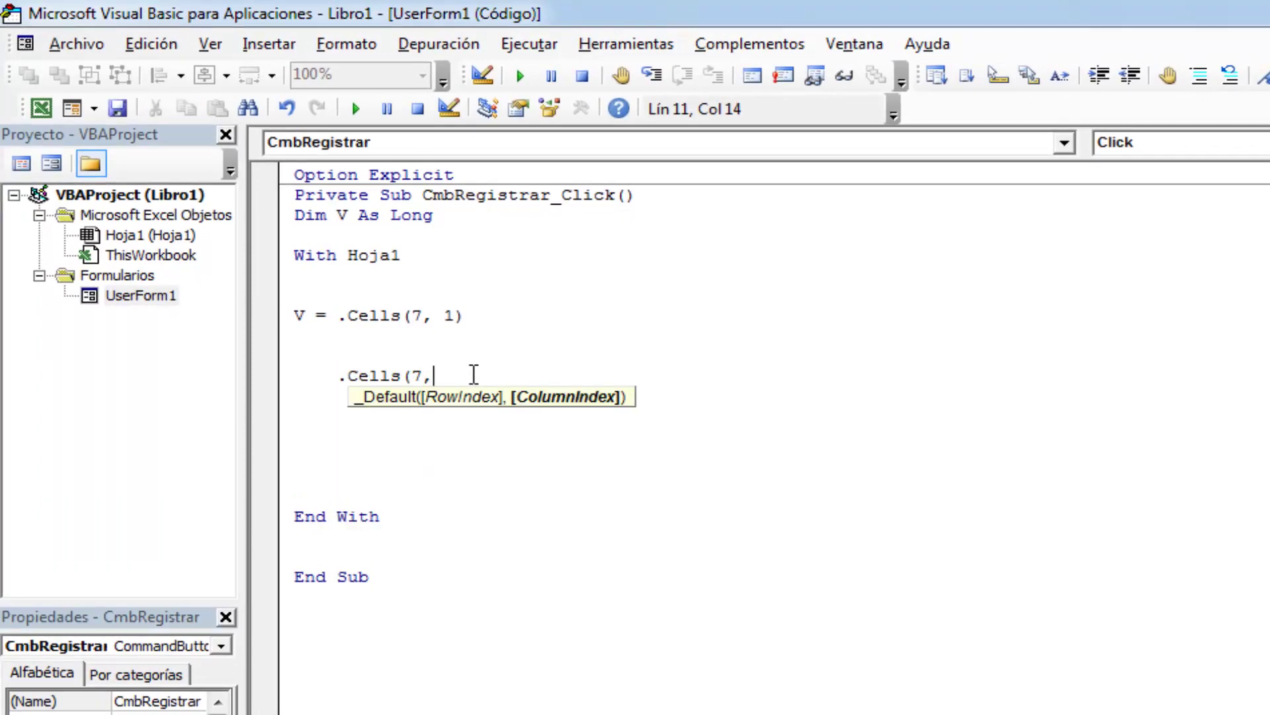
type("2)=")
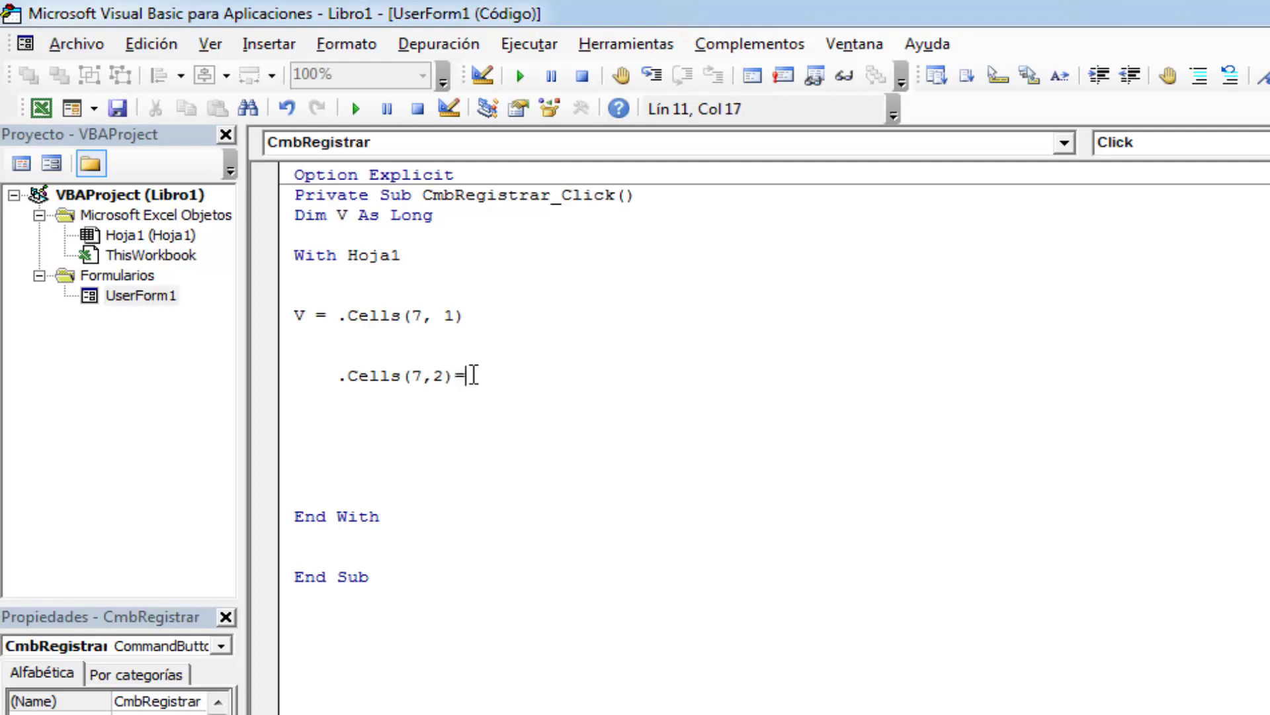
type("me")
type(".txt")
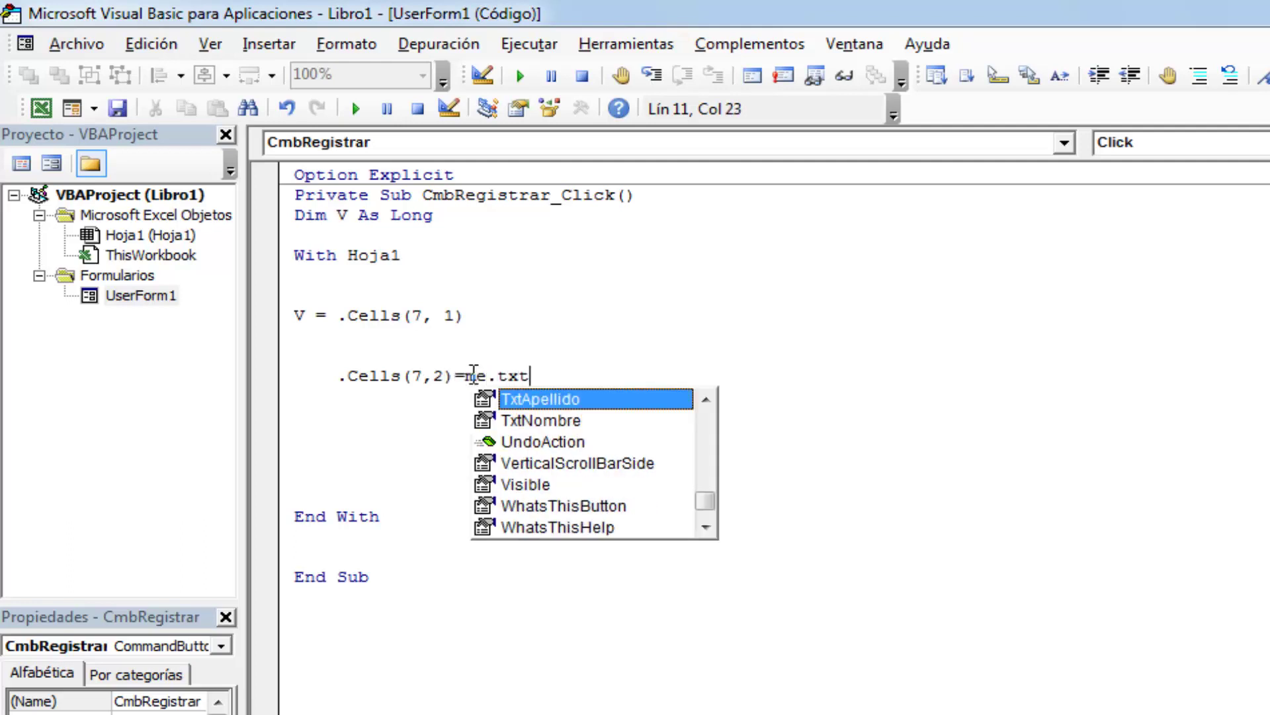
type("n")
key("Tab")
type(".te")
key("Return")
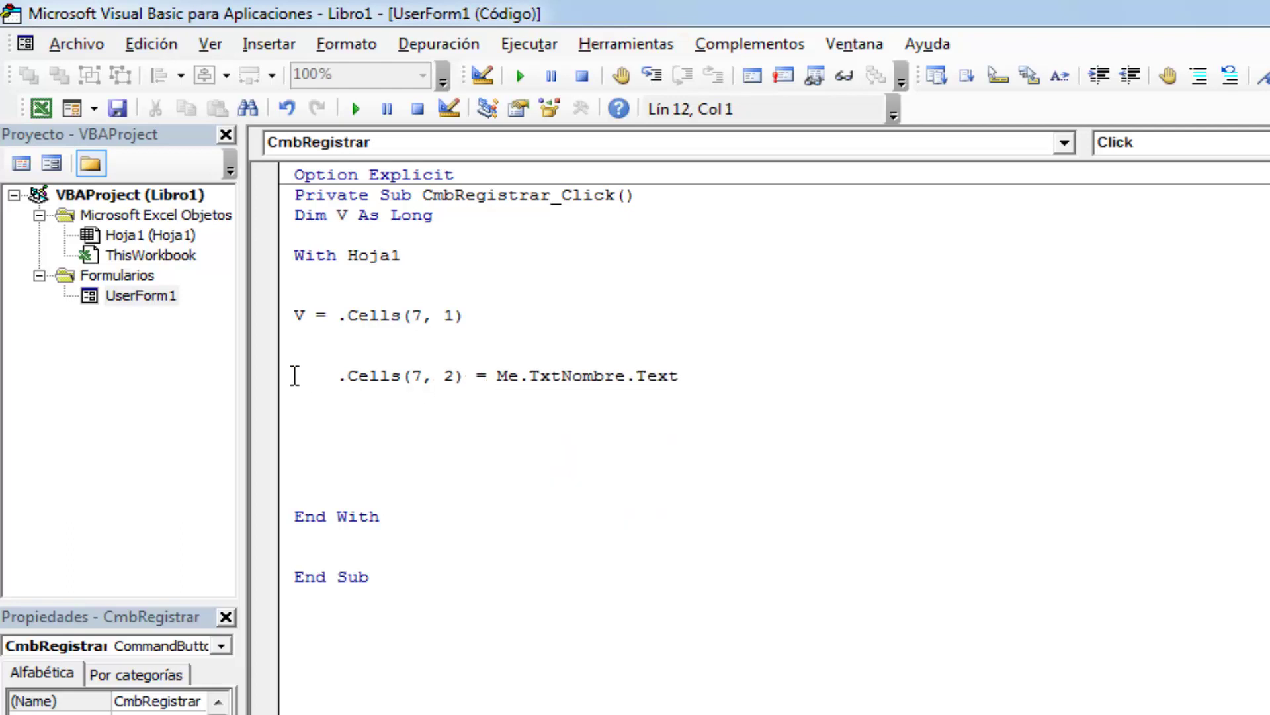
Duplicate that line and change it to .Cells(7, 3) = Me.TxtApellido.Text
left_click(274, 383)
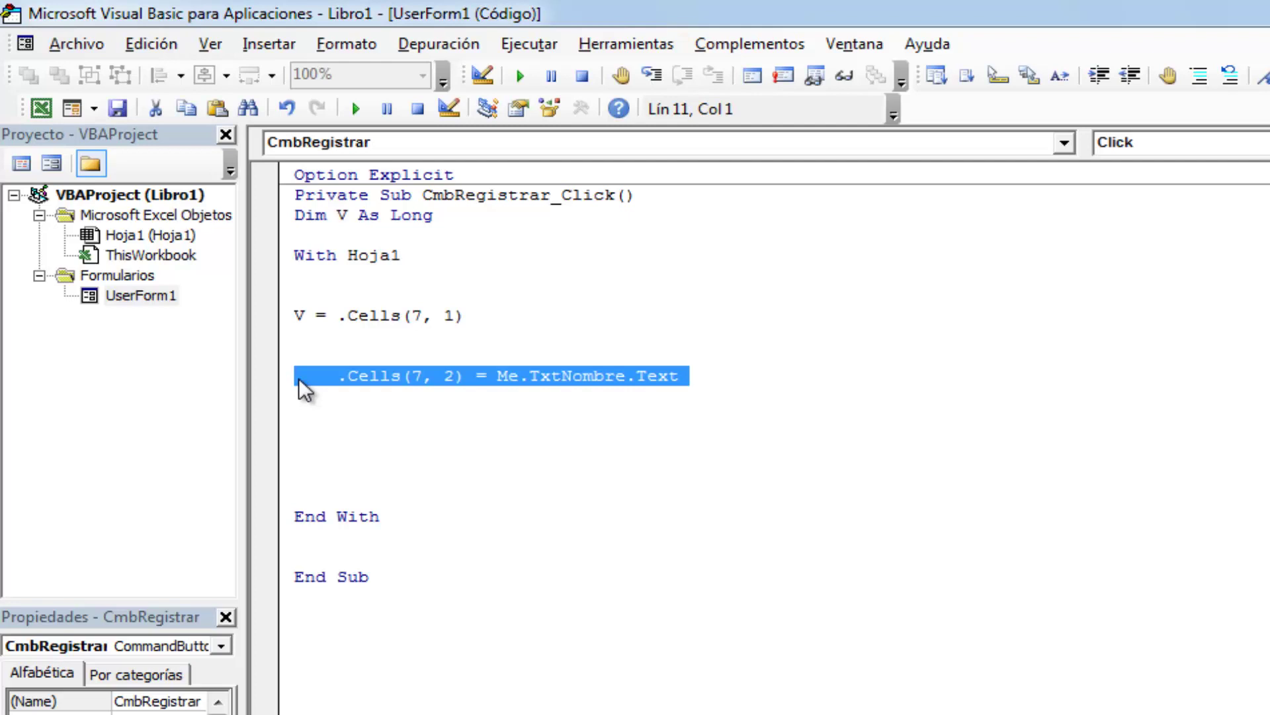
left_click(301, 392)
right_click(303, 395)
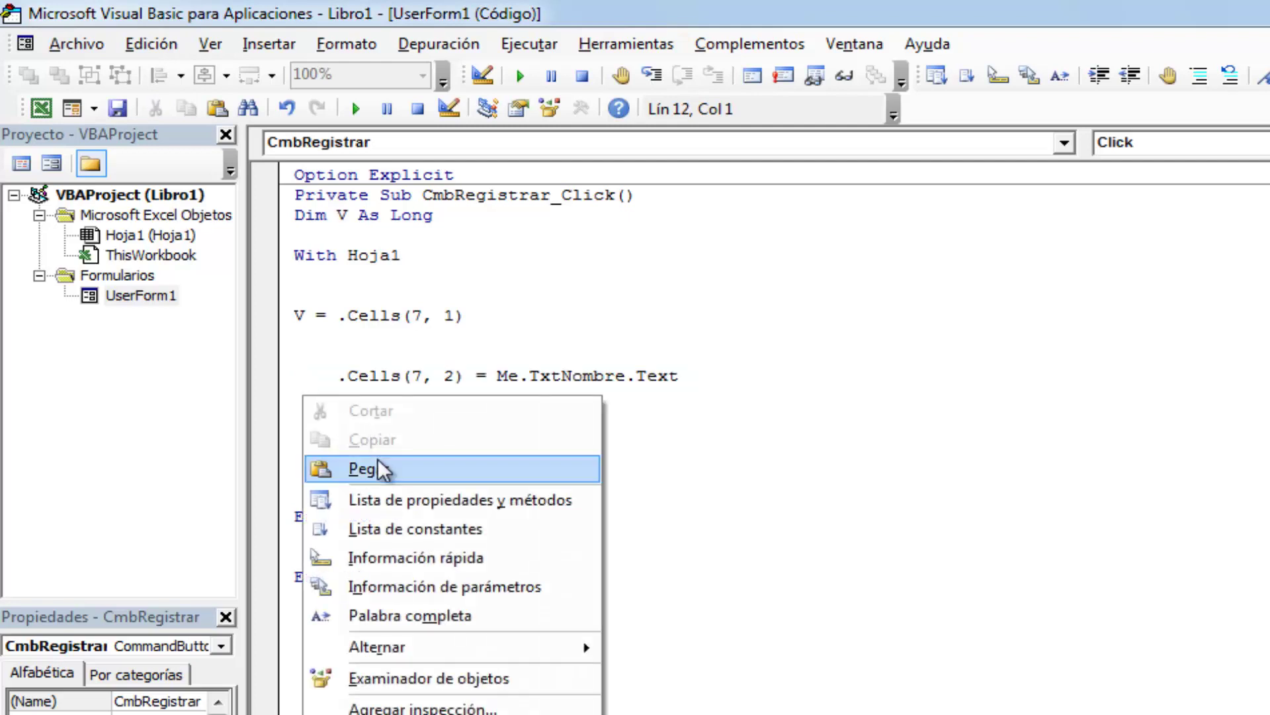
left_click(362, 469)
double_click(448, 396)
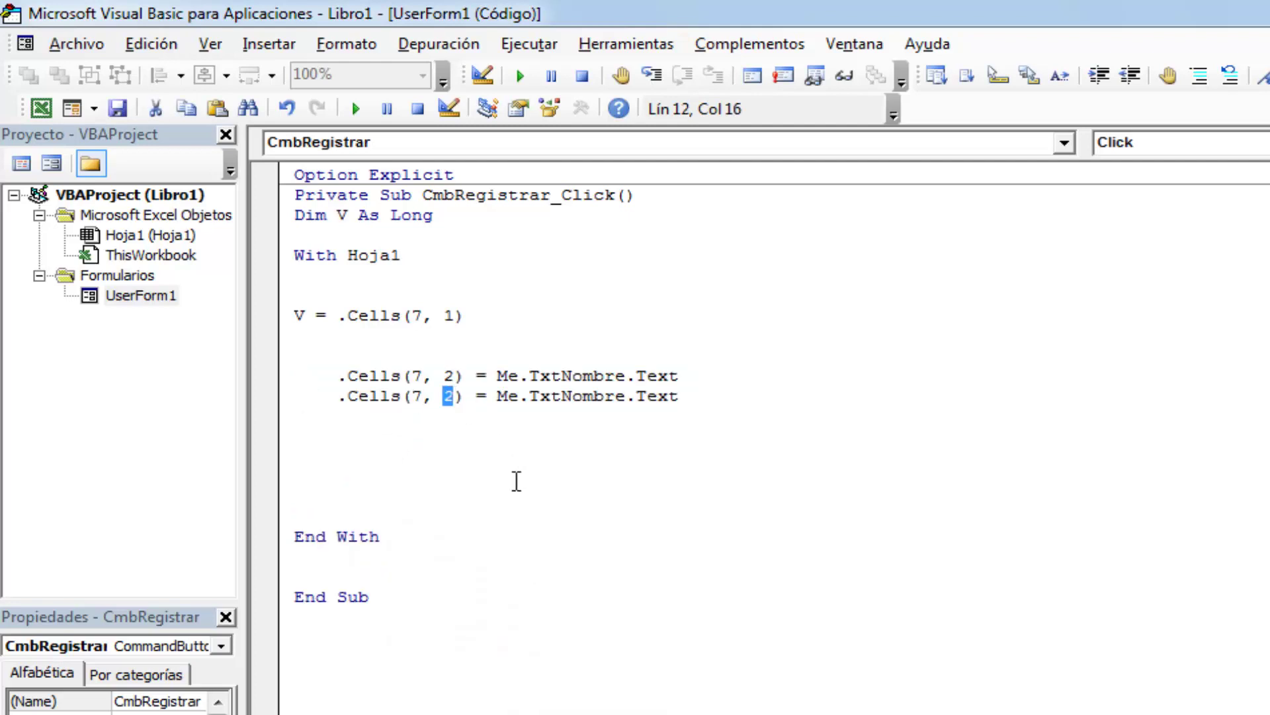
type("3")
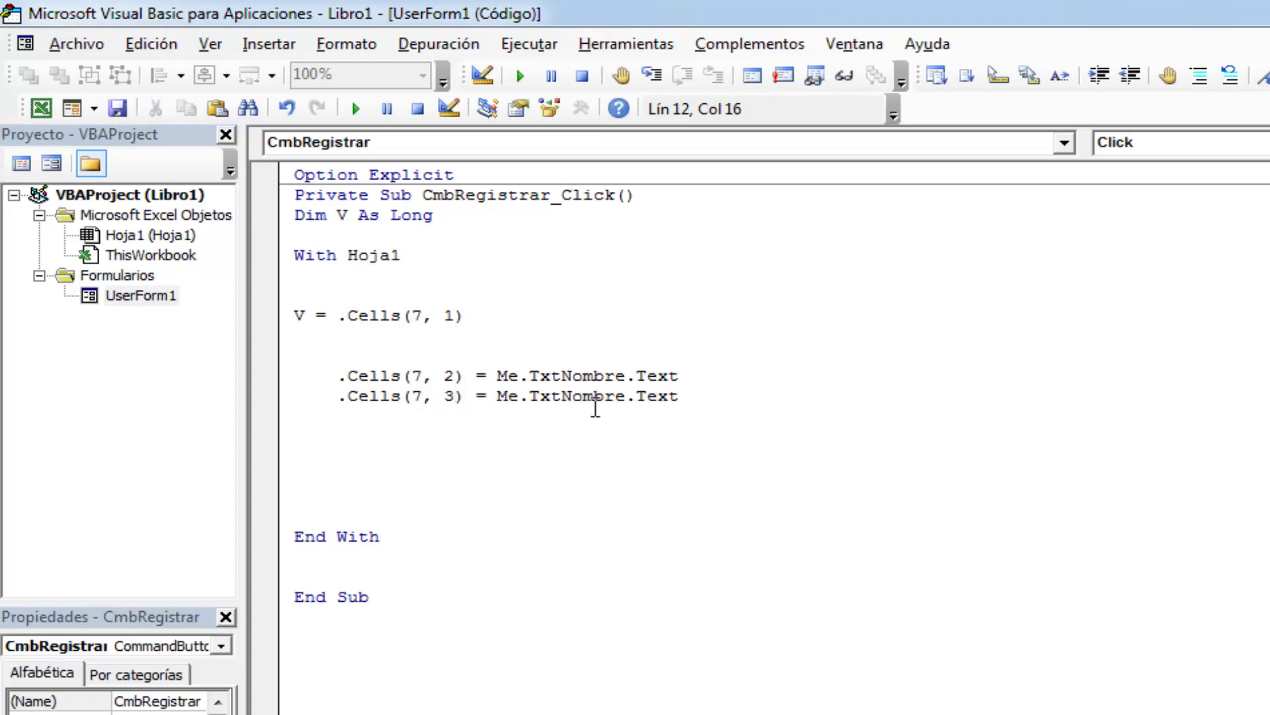
double_click(592, 398)
type("txt")
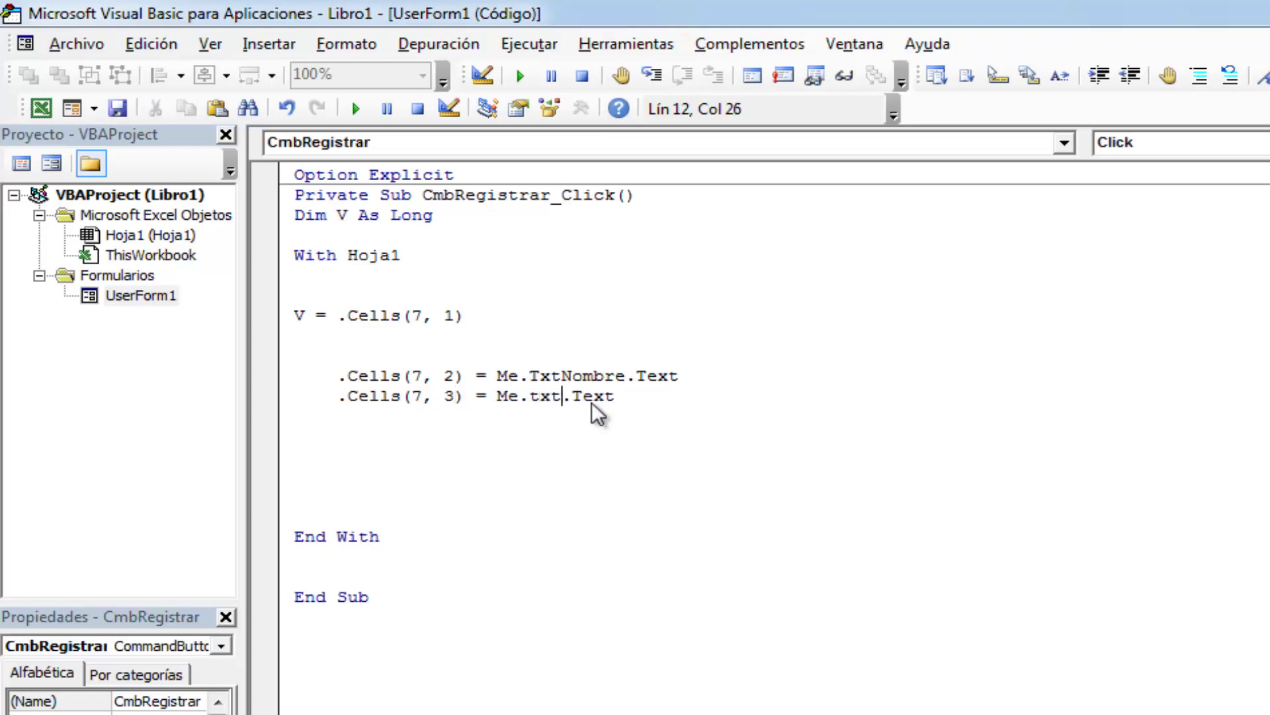
type("nom")
key("BackSpace")
key("BackSpace")
key("BackSpace")
type("apel")
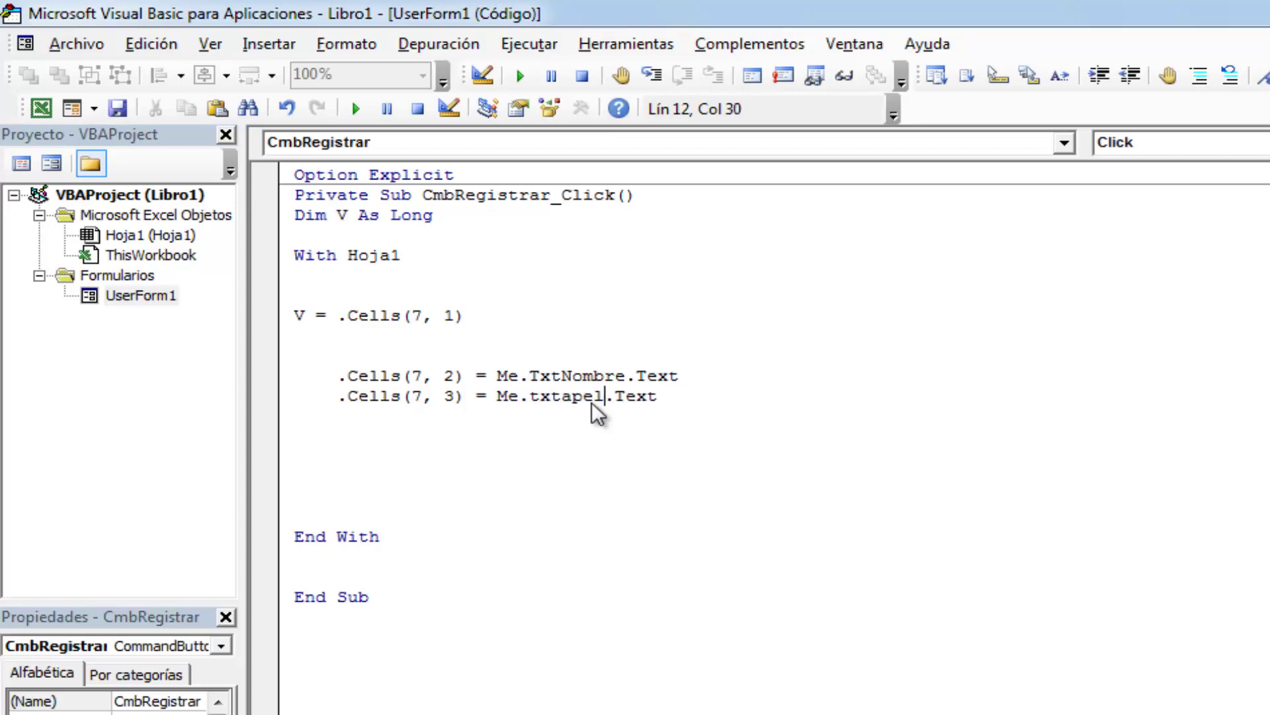
type("lido")
left_click(595, 416)
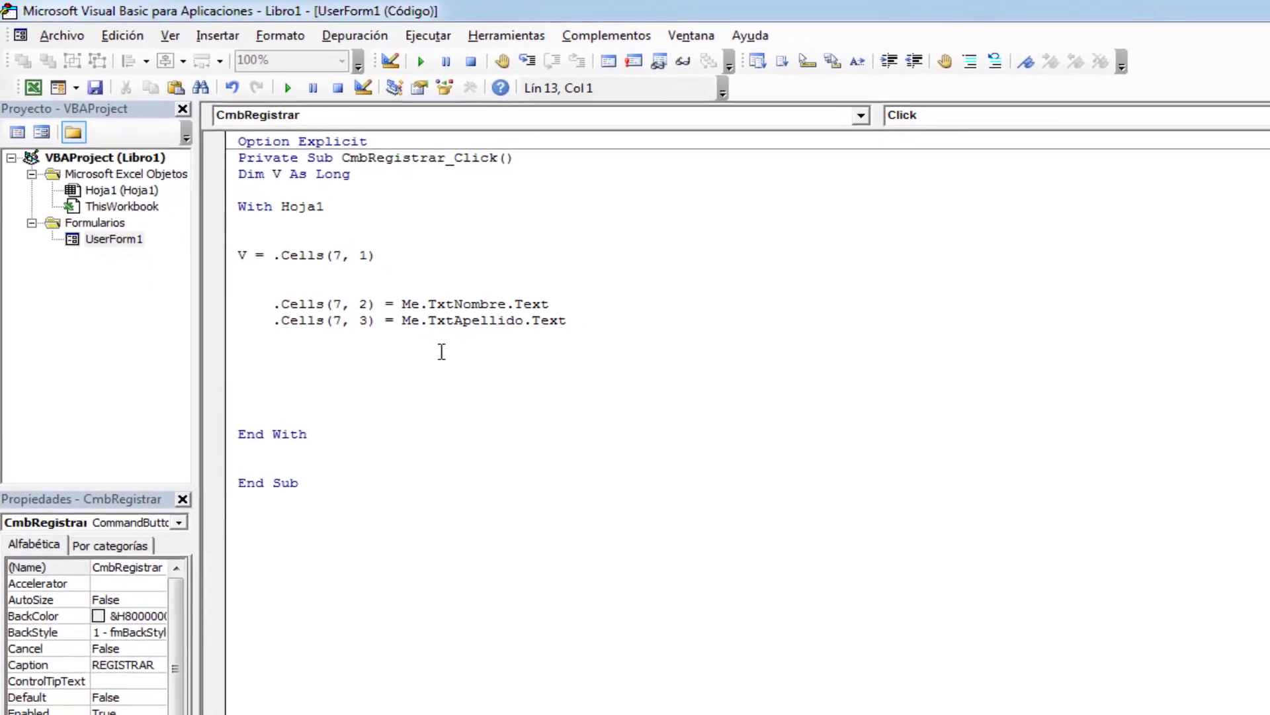
left_click(442, 352)
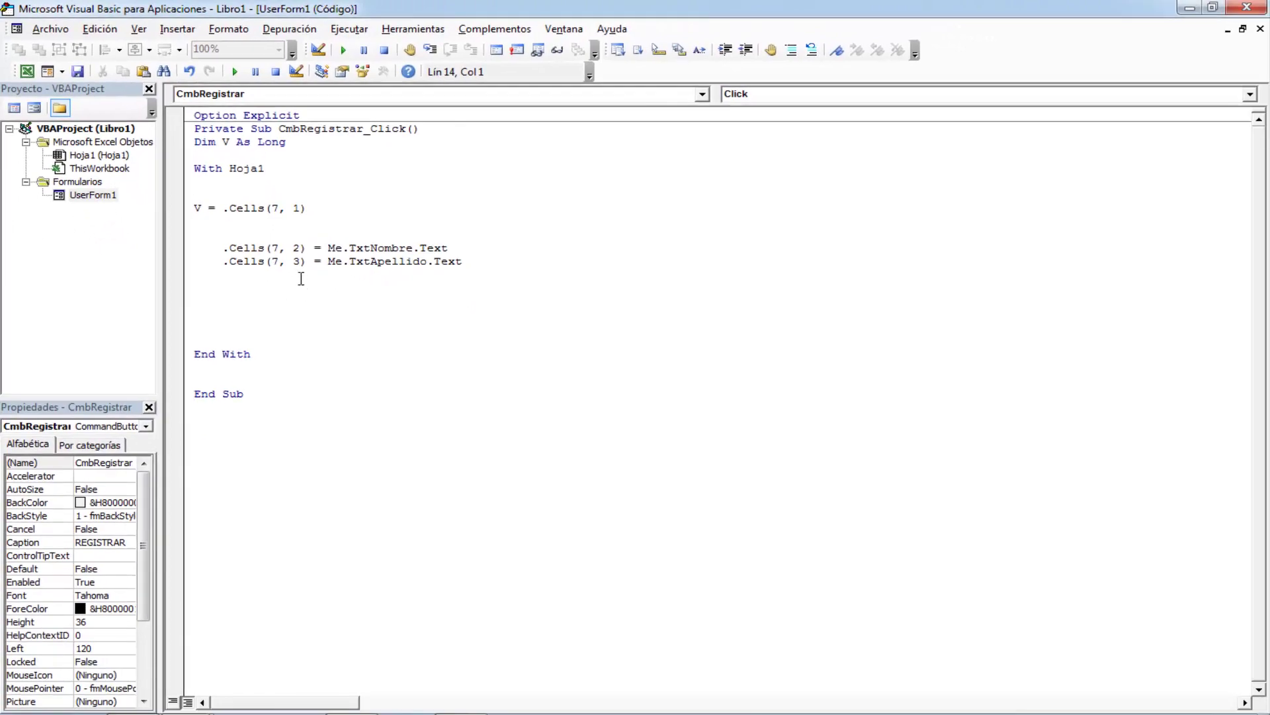
Run the form, enter a sample first and last name, and register them into B7 and C7
left_click(236, 72)
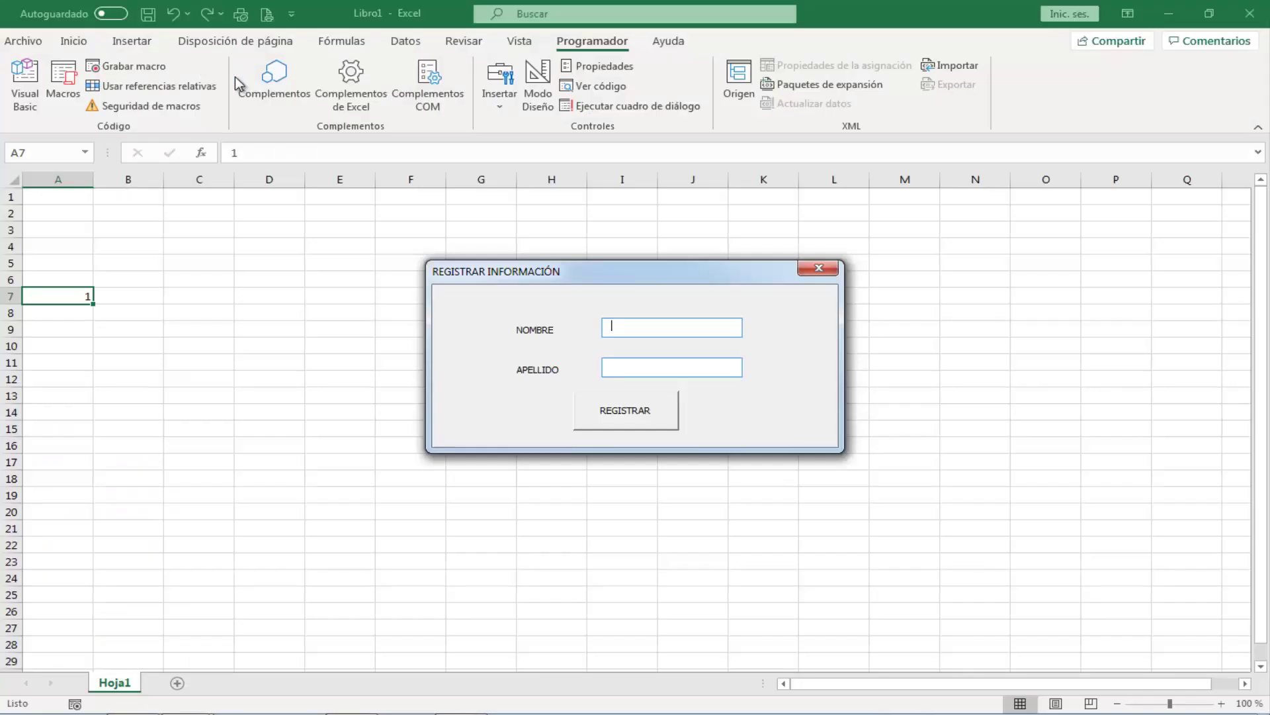
mouse_move(537, 275)
left_mouse_down()
mouse_move(669, 321)
mouse_move(688, 218)
left_mouse_up()
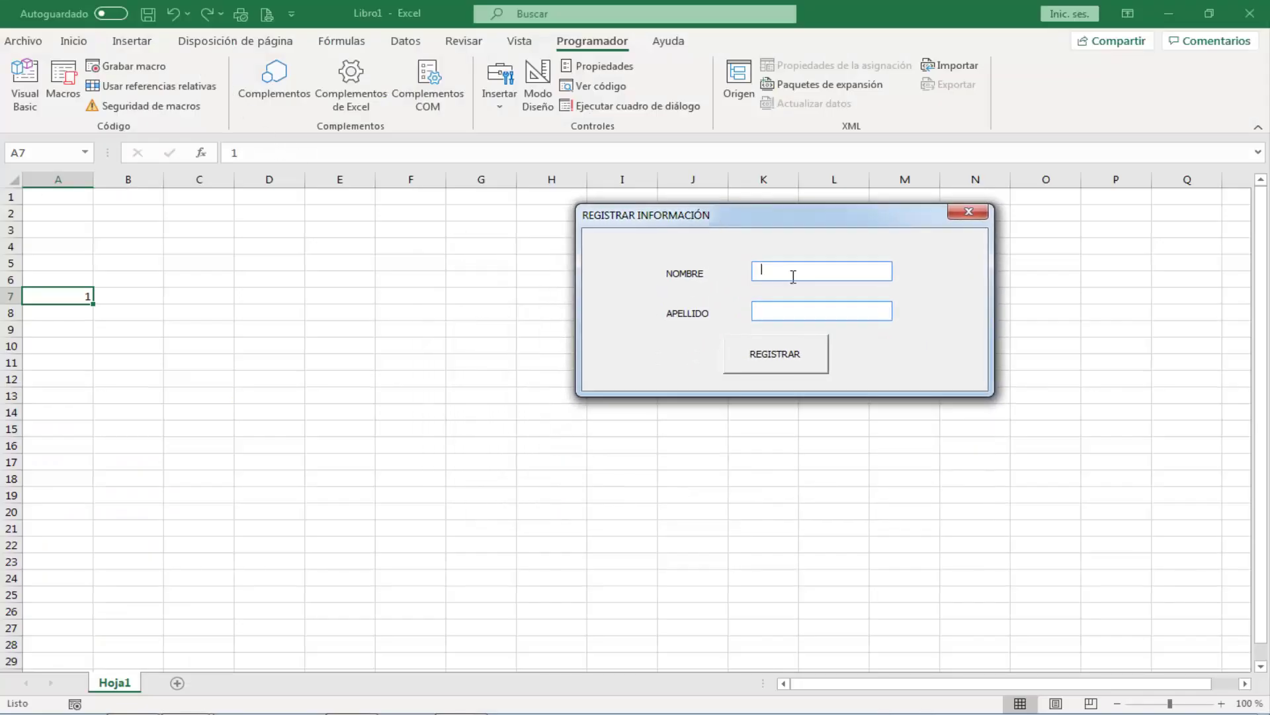
left_click(798, 361)
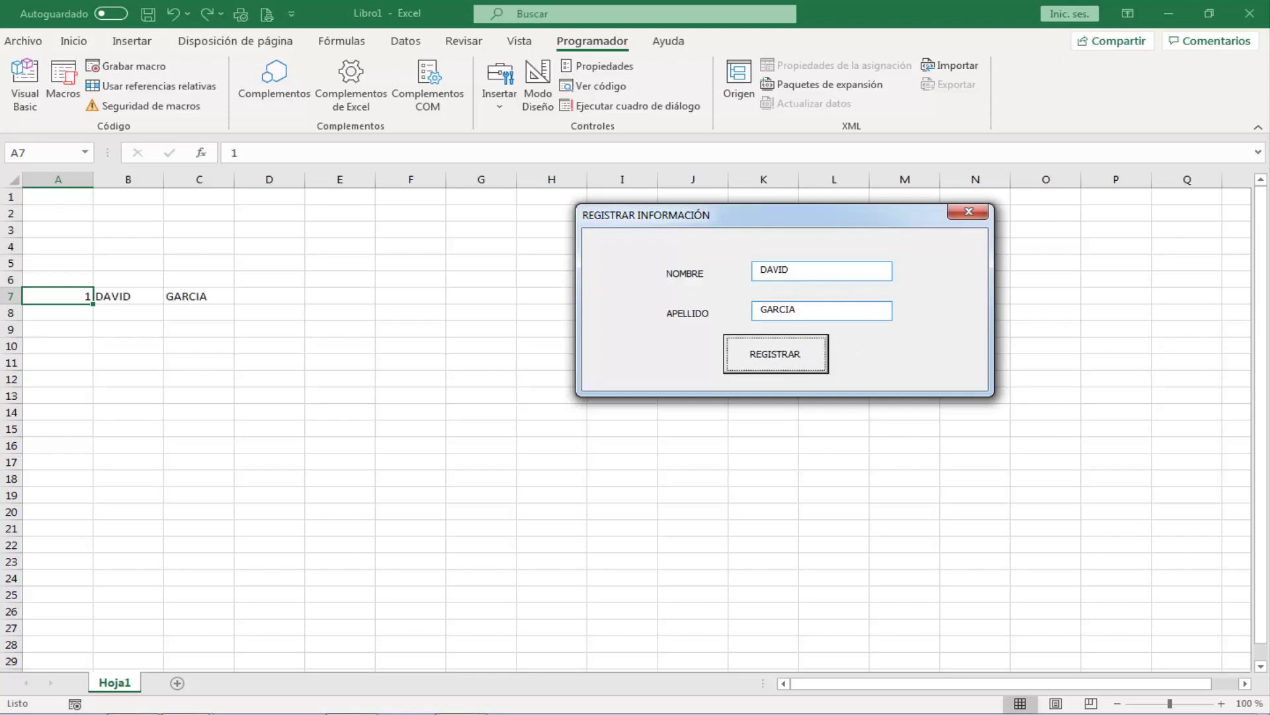
left_click_drag(142, 286, 201, 232)
left_click_drag(207, 277, 314, 222)
Close the running form and add V = V + 1 below the Cells(7, 3) line
left_click(967, 212)
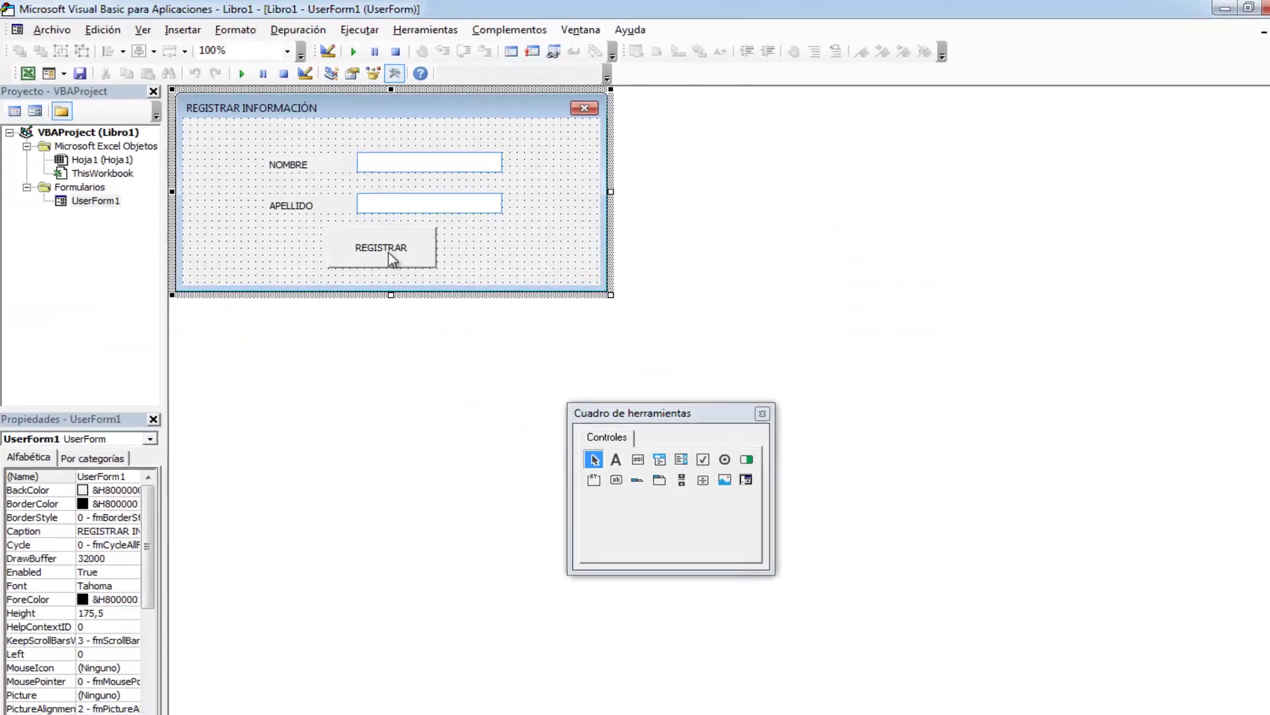
double_click(387, 252)
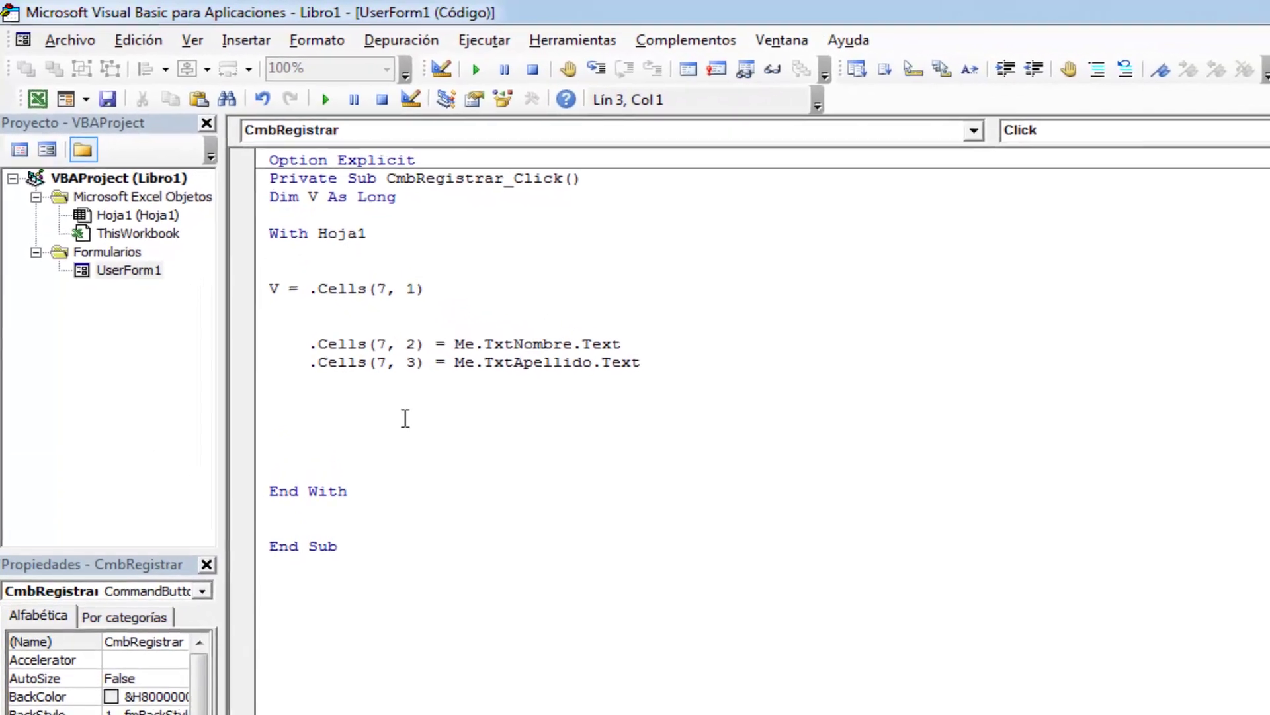
left_click(381, 375)
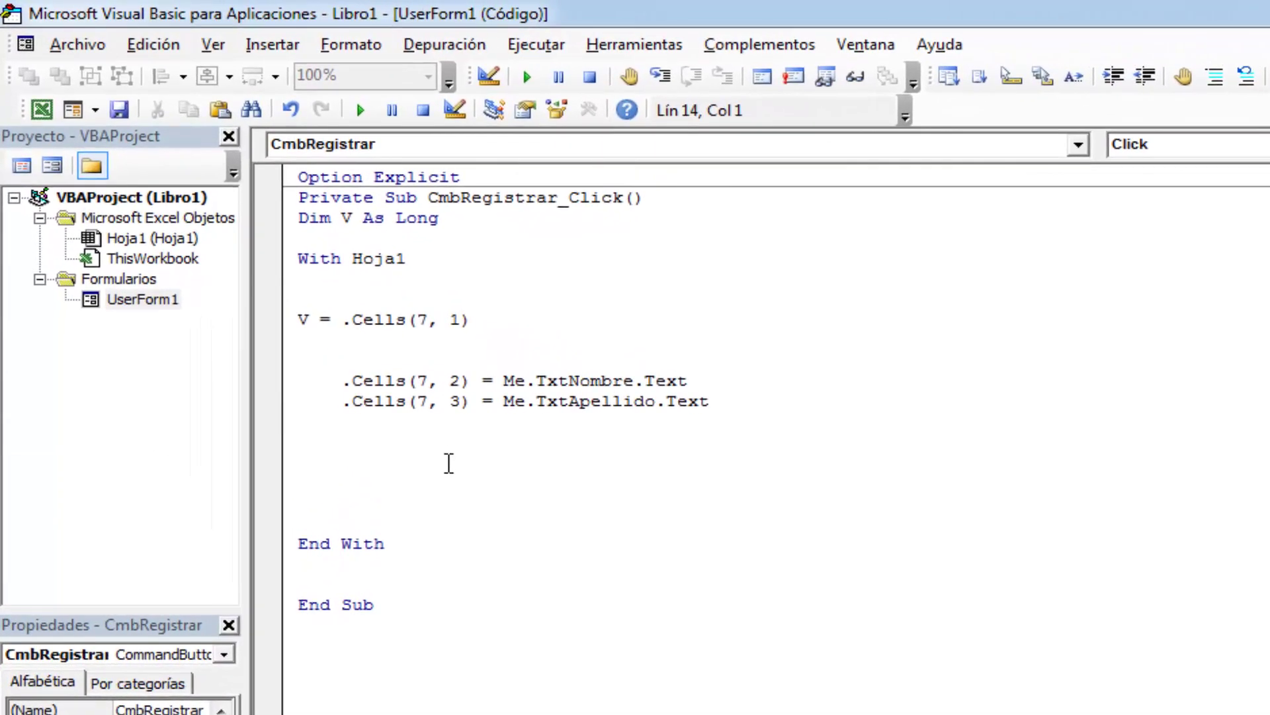
key("Tab")
type("V ")
type("= V + 1")
key("Return")
key("Tab")
double_click(433, 441)
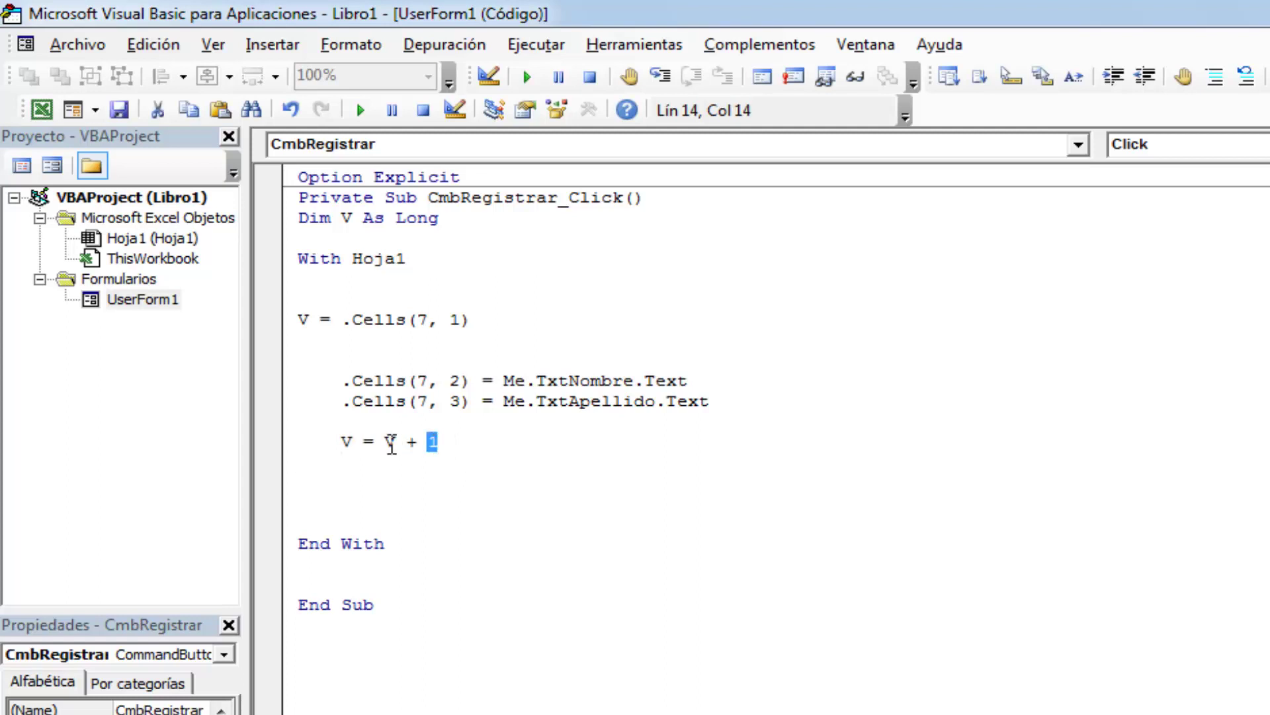
double_click(390, 442)
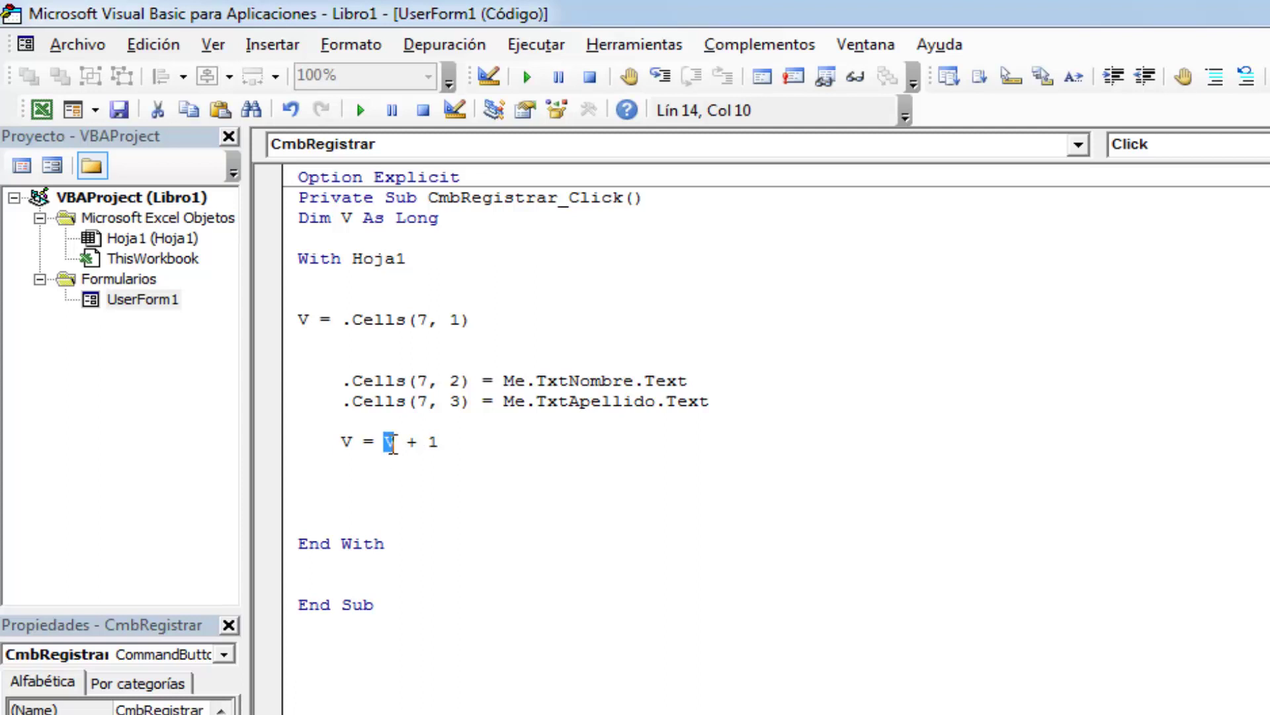
left_click(448, 447)
left_click(401, 462)
key("Return")
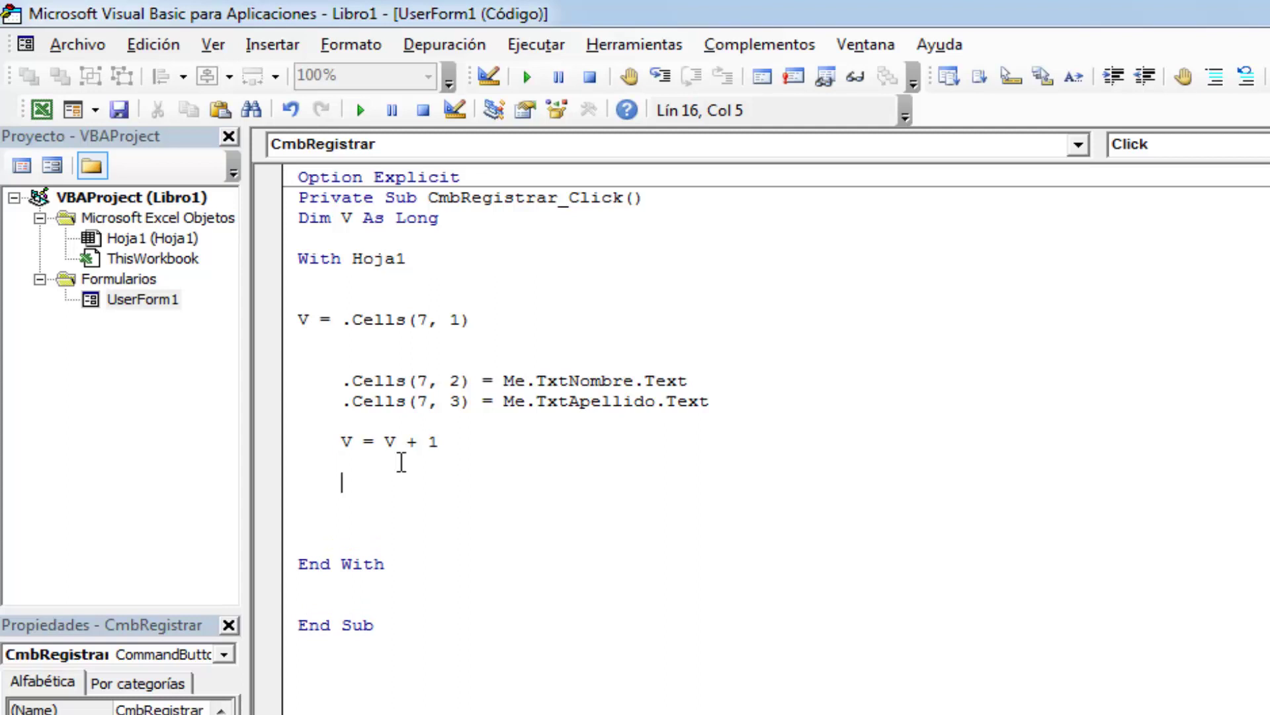
Add a .Rows(7) entire-row insert statement below the counter increment
type(".RO")
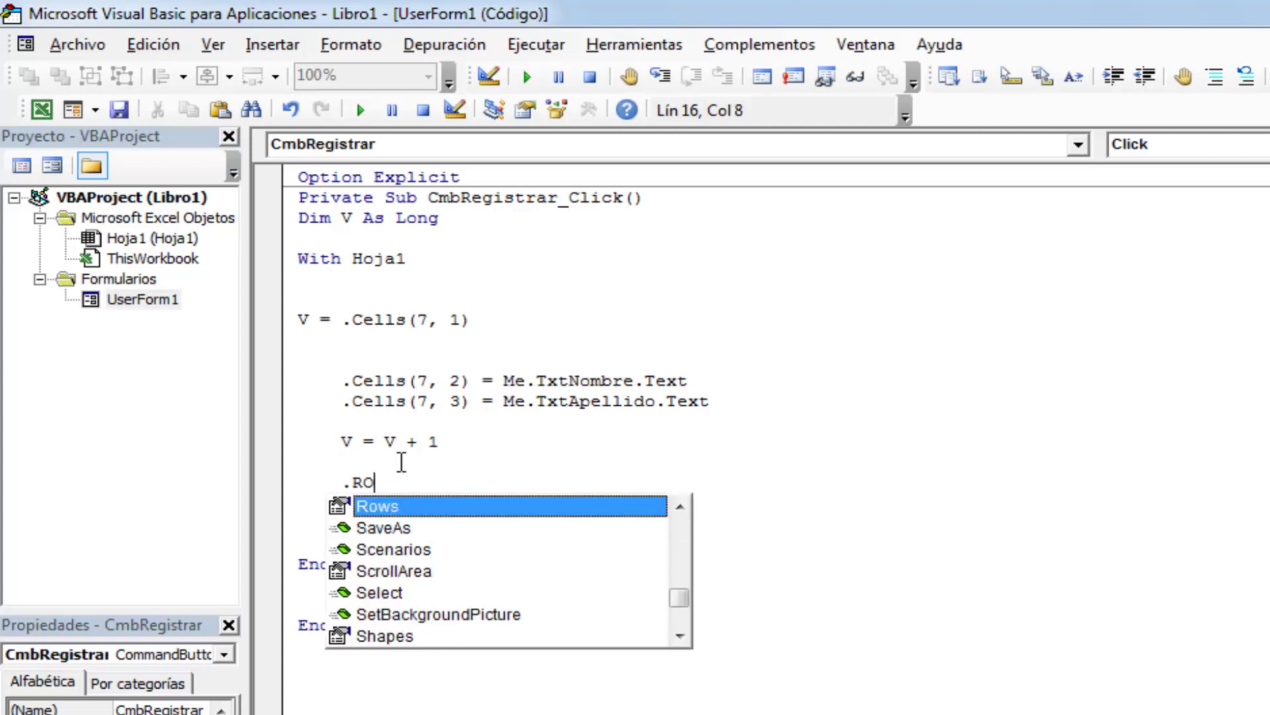
key("Tab")
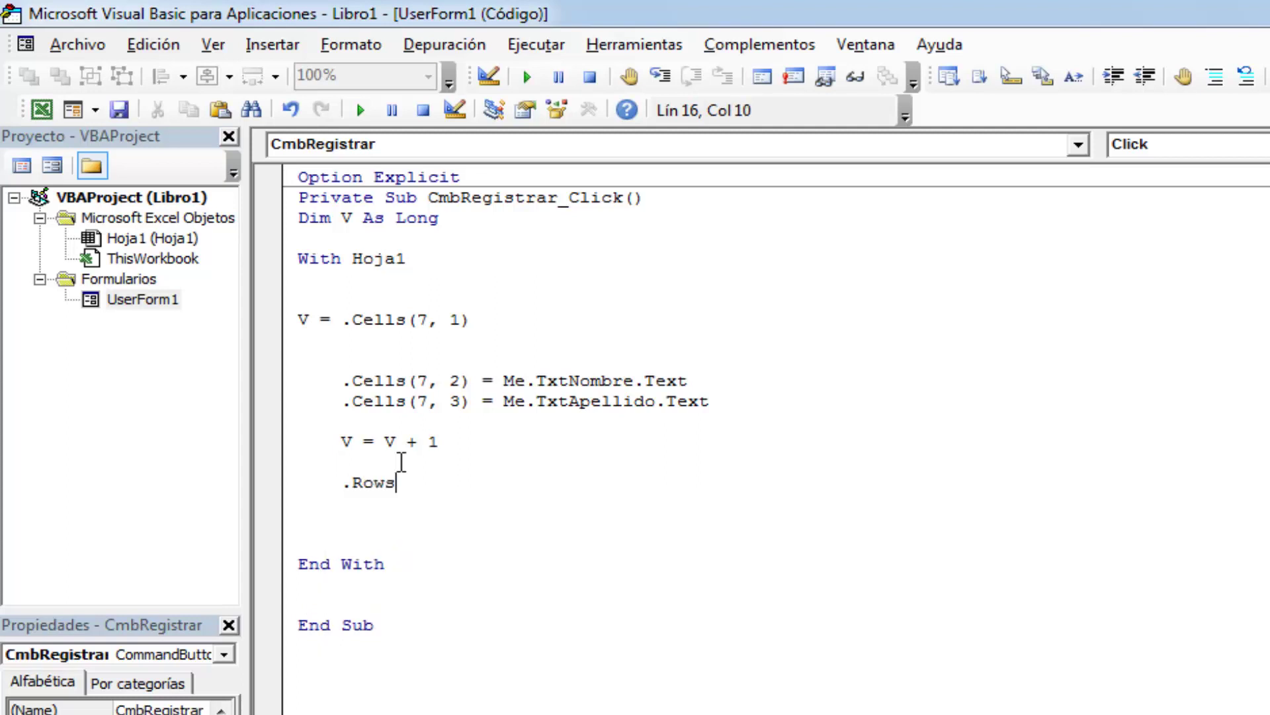
type("(7")
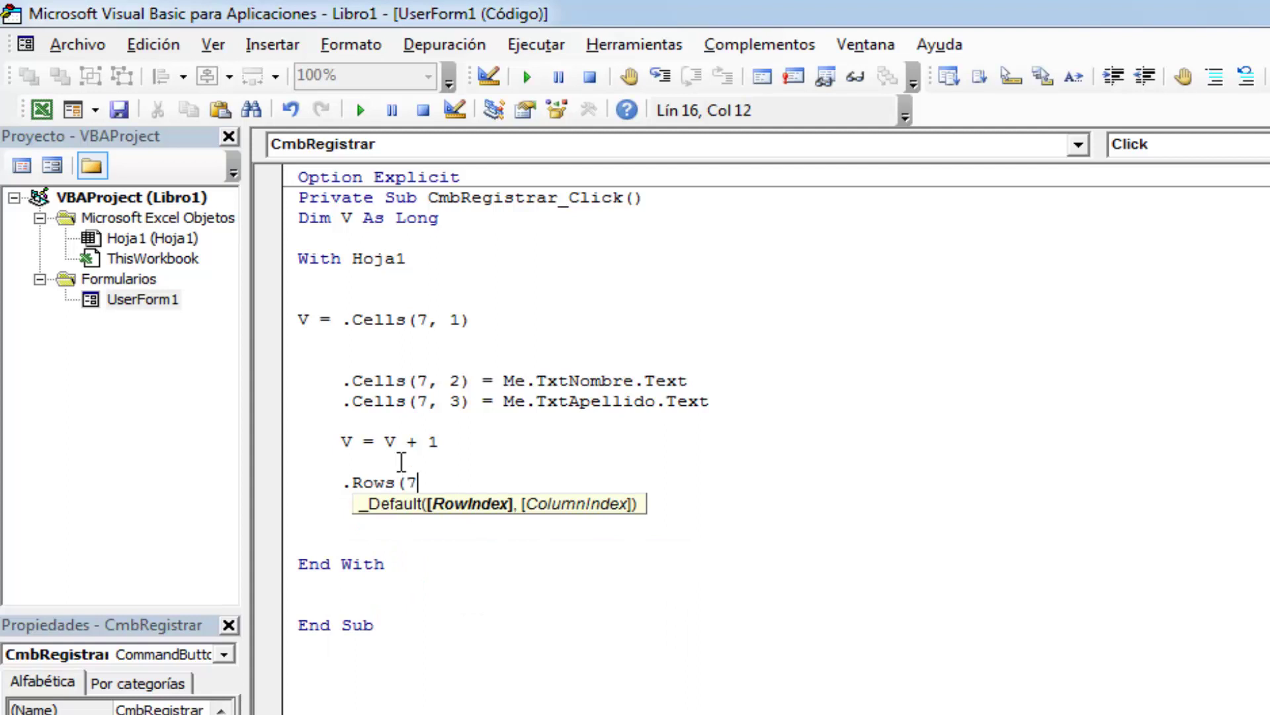
type(")")
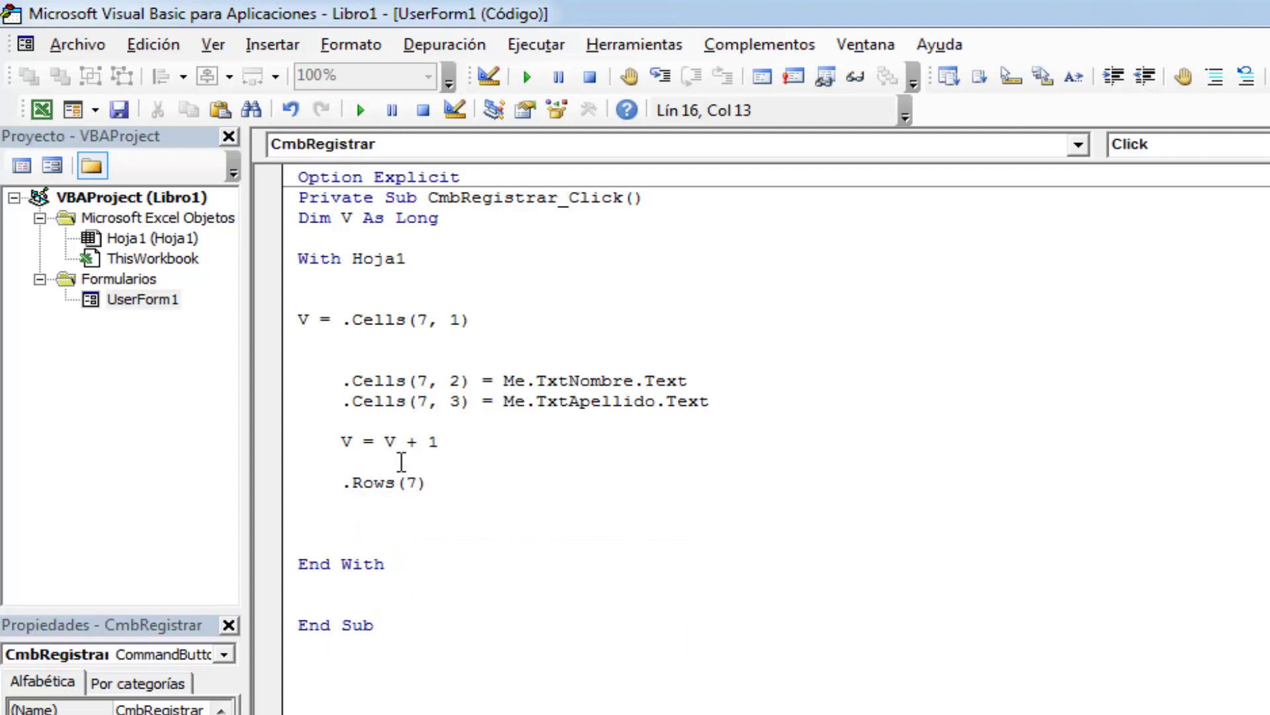
type(".")
type("ENTI")
type("REROW")
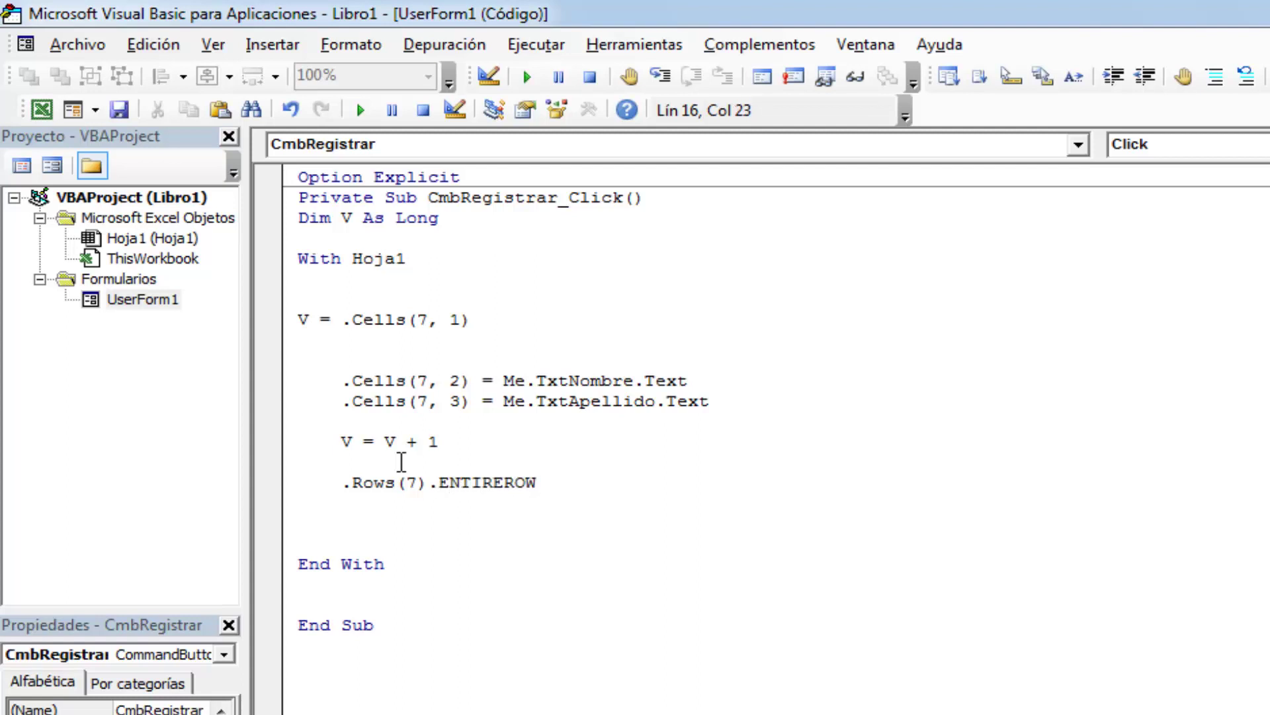
type(".")
key("BackSpace")
type("S.")
type("INSERT")
key("Return")
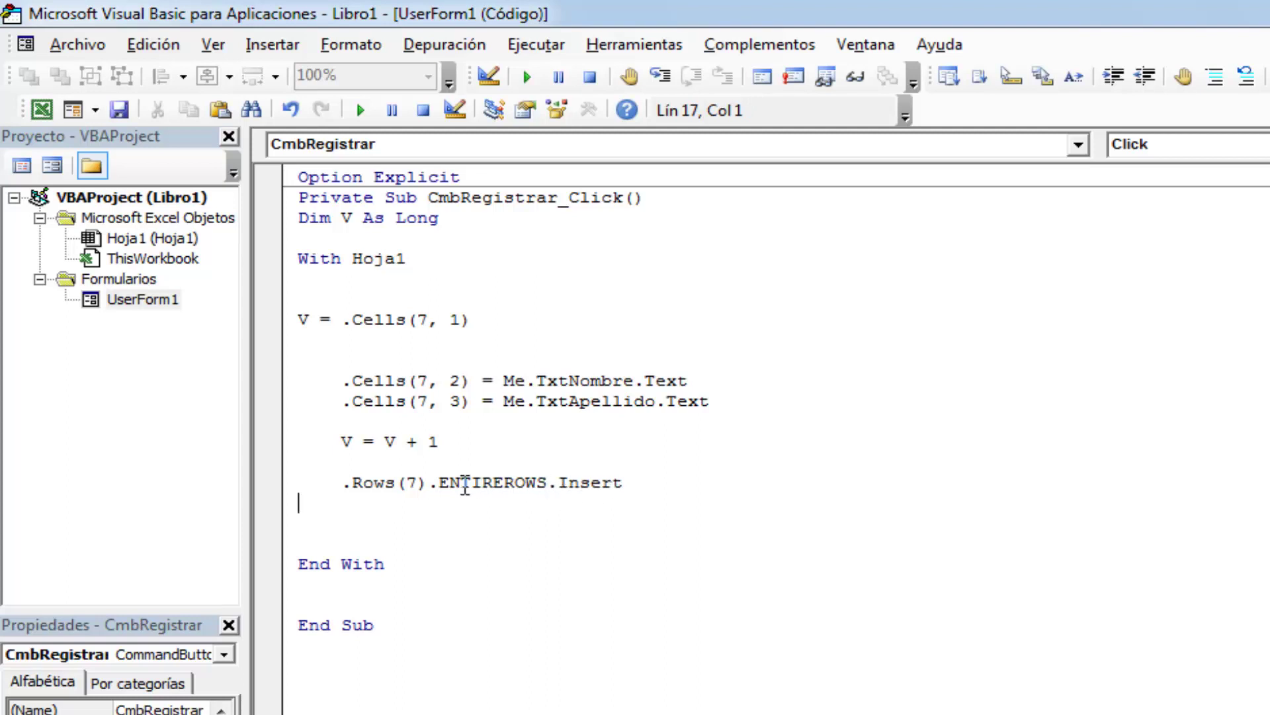
Correct ENTIREROWS to EntireRow and open an indented blank line before End With
left_click(545, 482)
key("BackSpace")
type("W")
key("Delete")
key("Down")
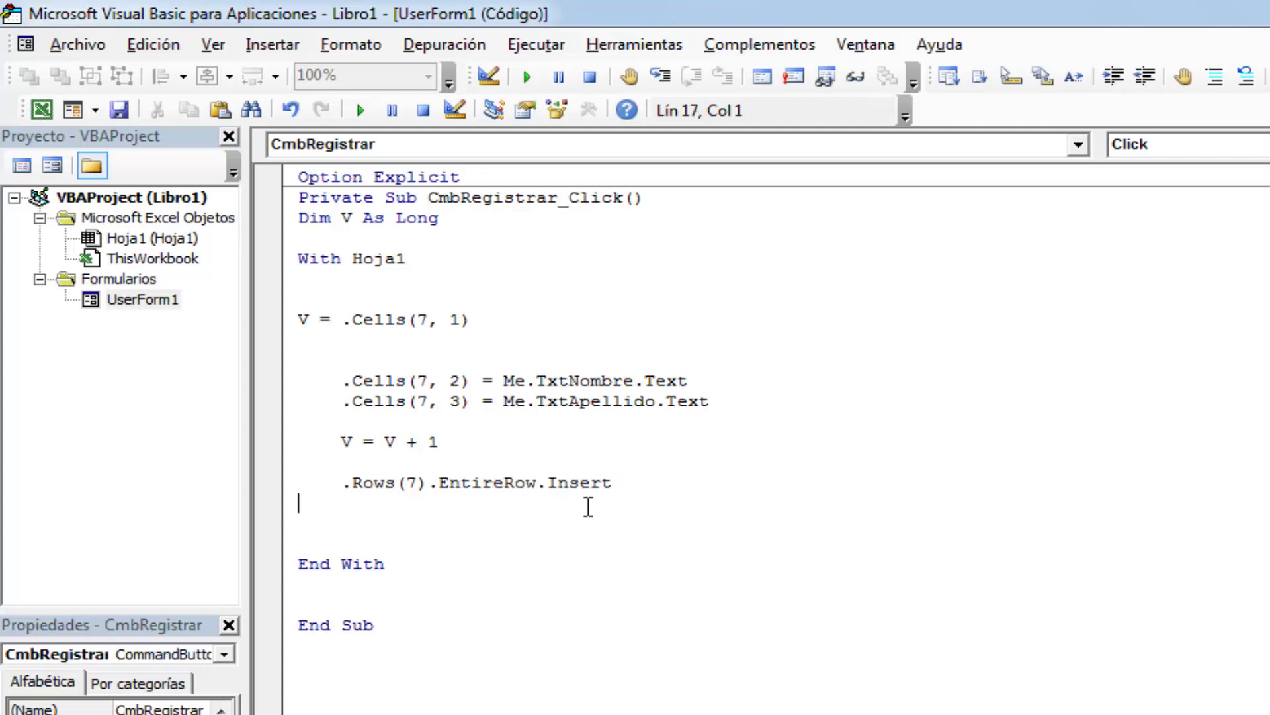
key("Down")
key("Up")
key("Return")
key("Return")
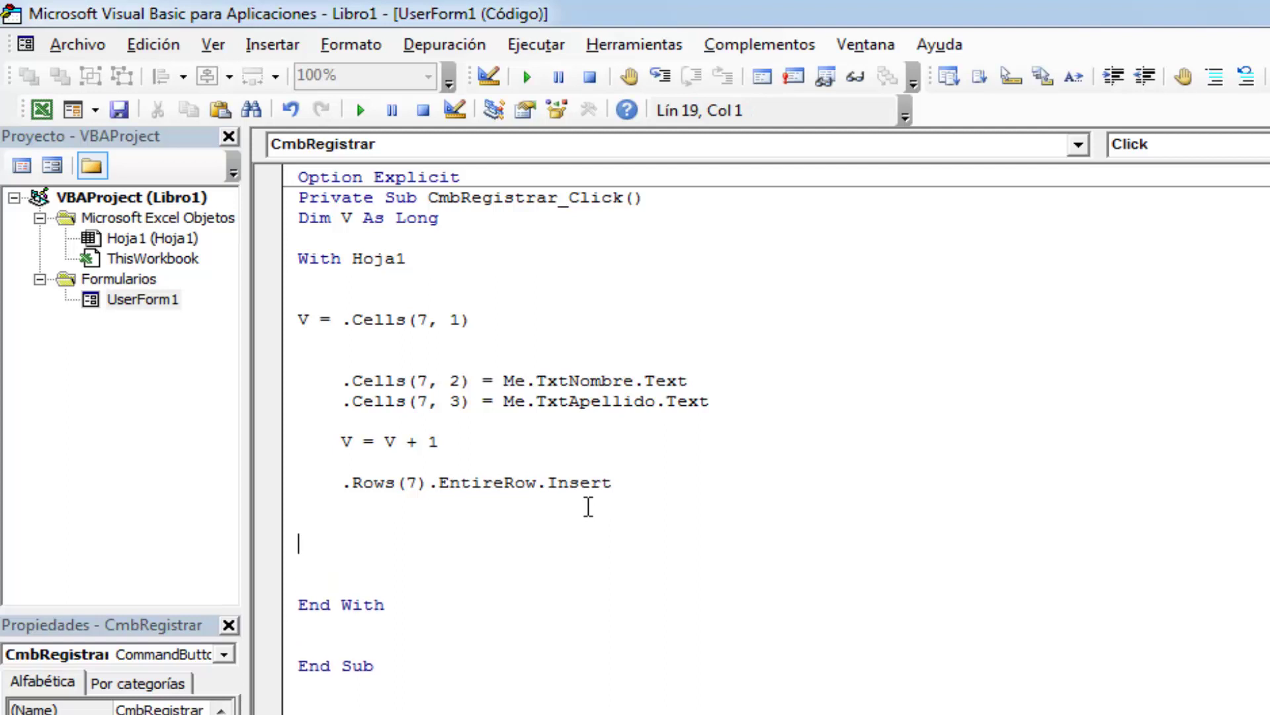
key("Tab")
left_click_drag(615, 485, 818, 422)
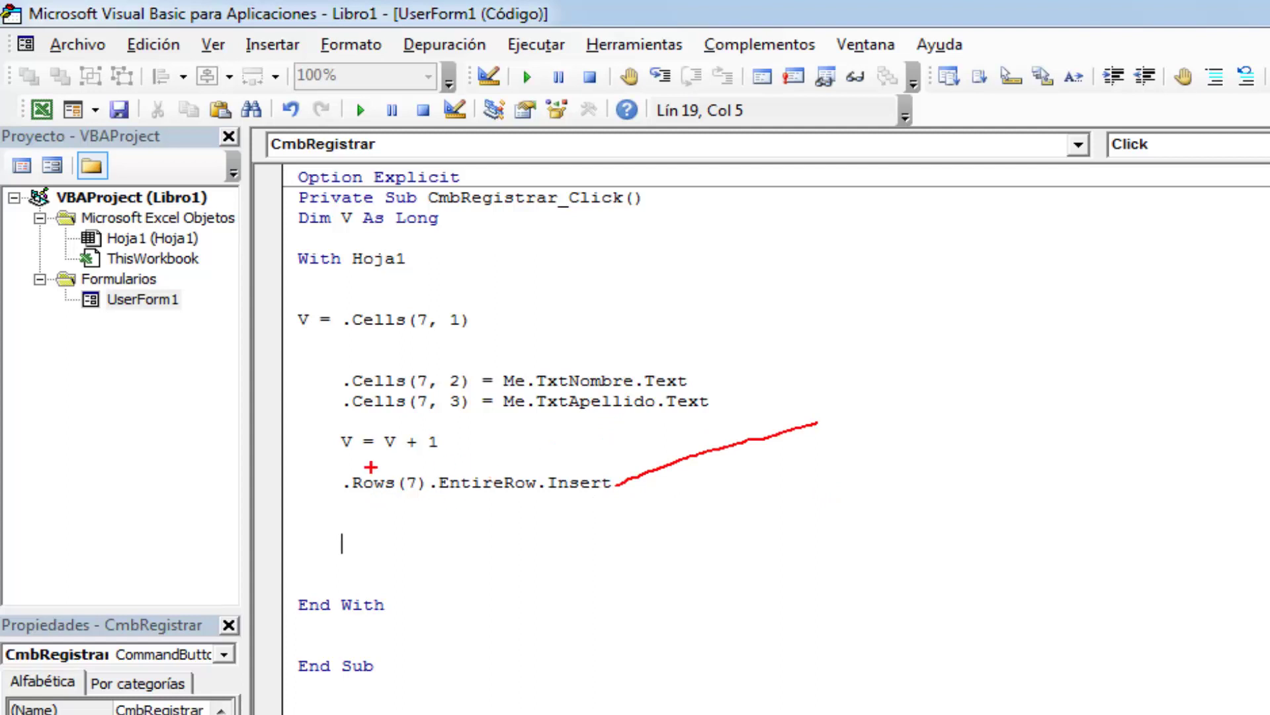
left_click_drag(345, 467, 427, 472)
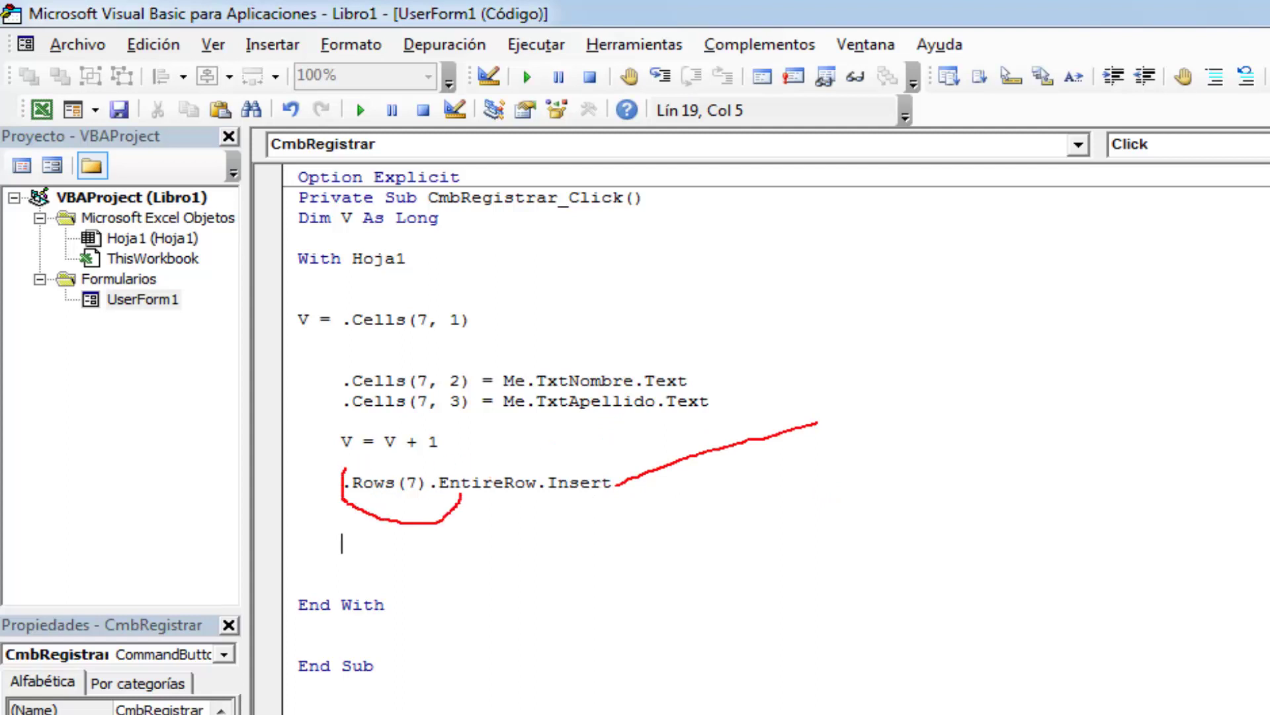
left_click_drag(611, 456, 621, 511)
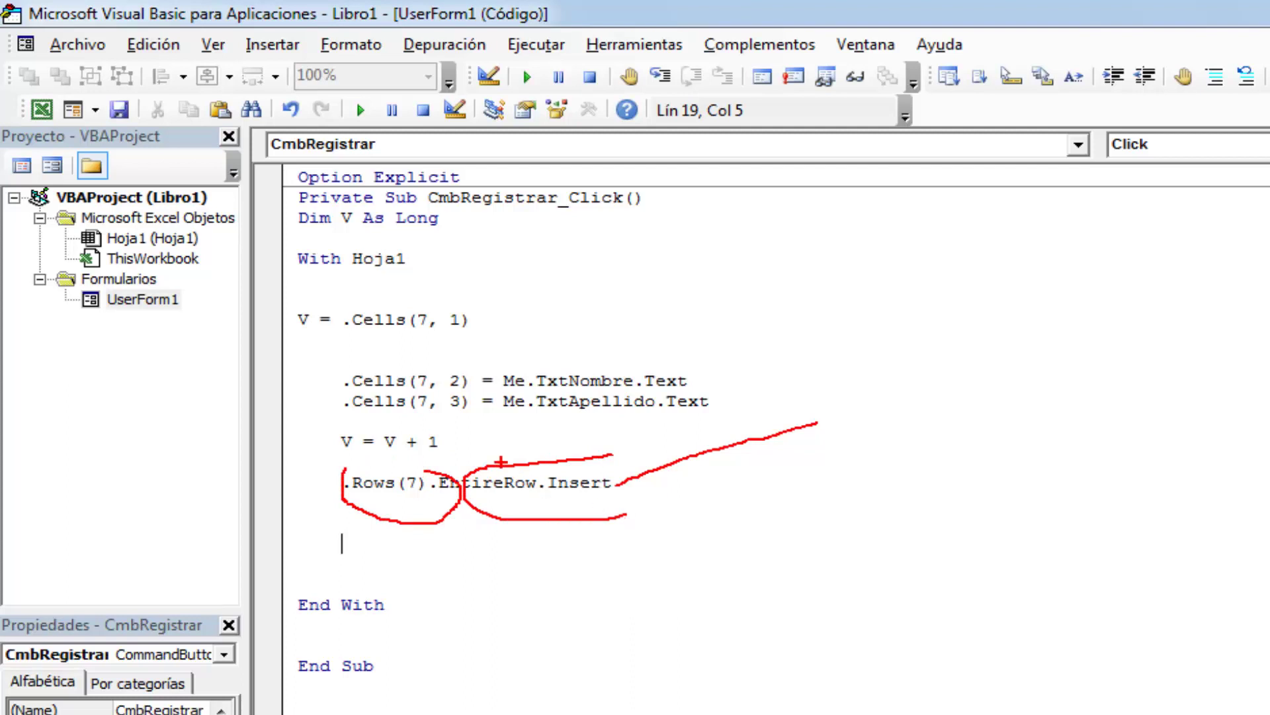
mouse_move(342, 424)
left_mouse_down()
mouse_move(333, 442)
mouse_move(359, 455)
mouse_move(357, 425)
left_mouse_up()
mouse_move(435, 425)
left_mouse_down()
mouse_move(423, 443)
mouse_move(447, 457)
left_mouse_up()
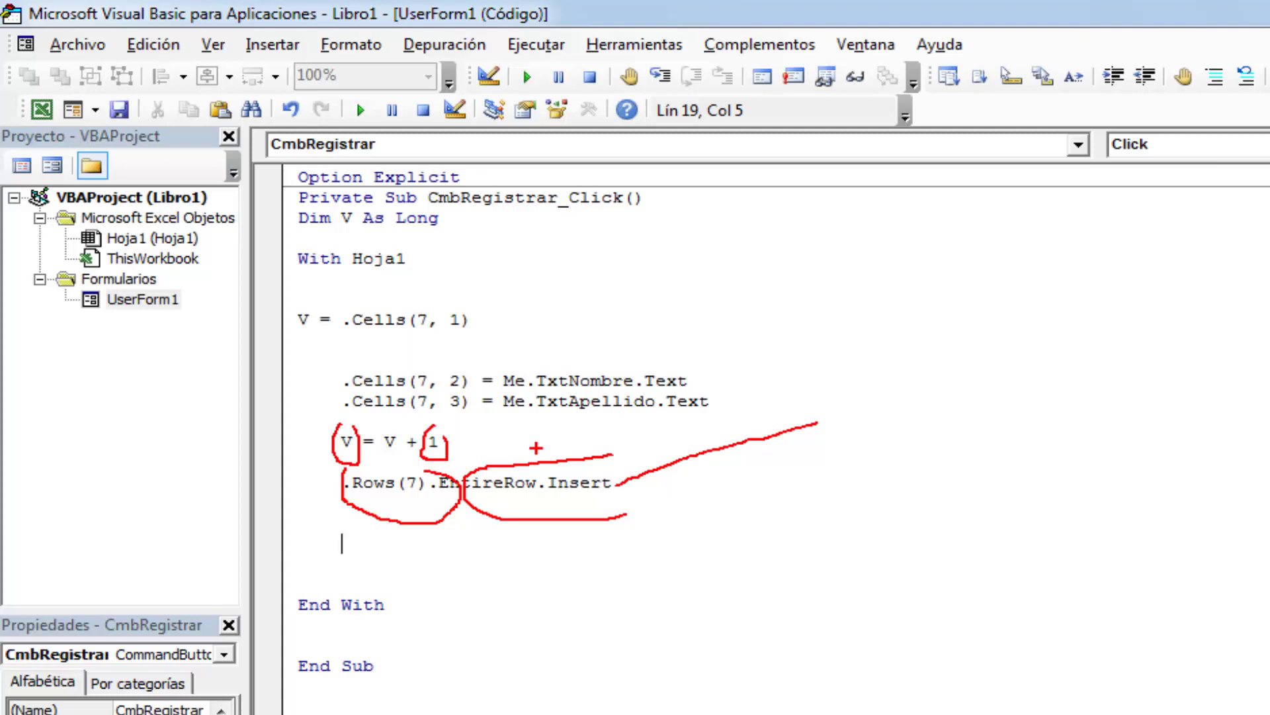
Write .Cells(7, 1) = V on the blank line, briefly checking row 7 on the sheet
key("Escape")
type(".")
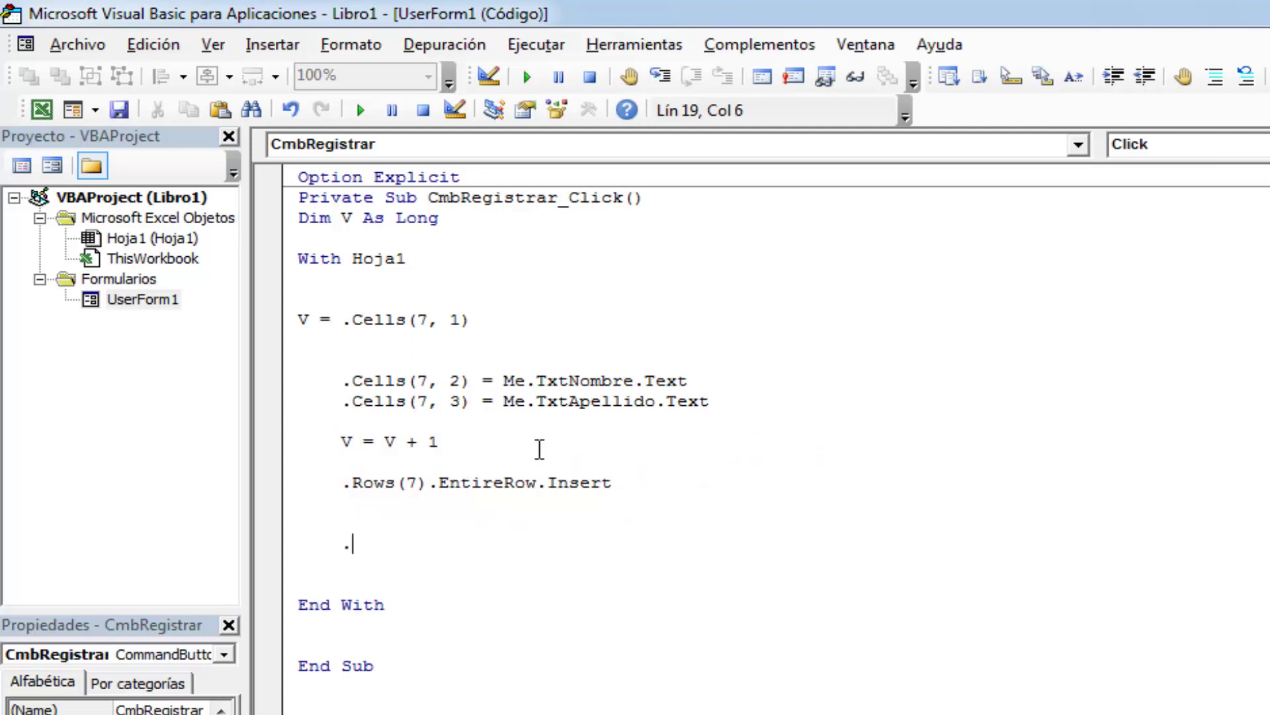
type("Cells")
type("(7,1")
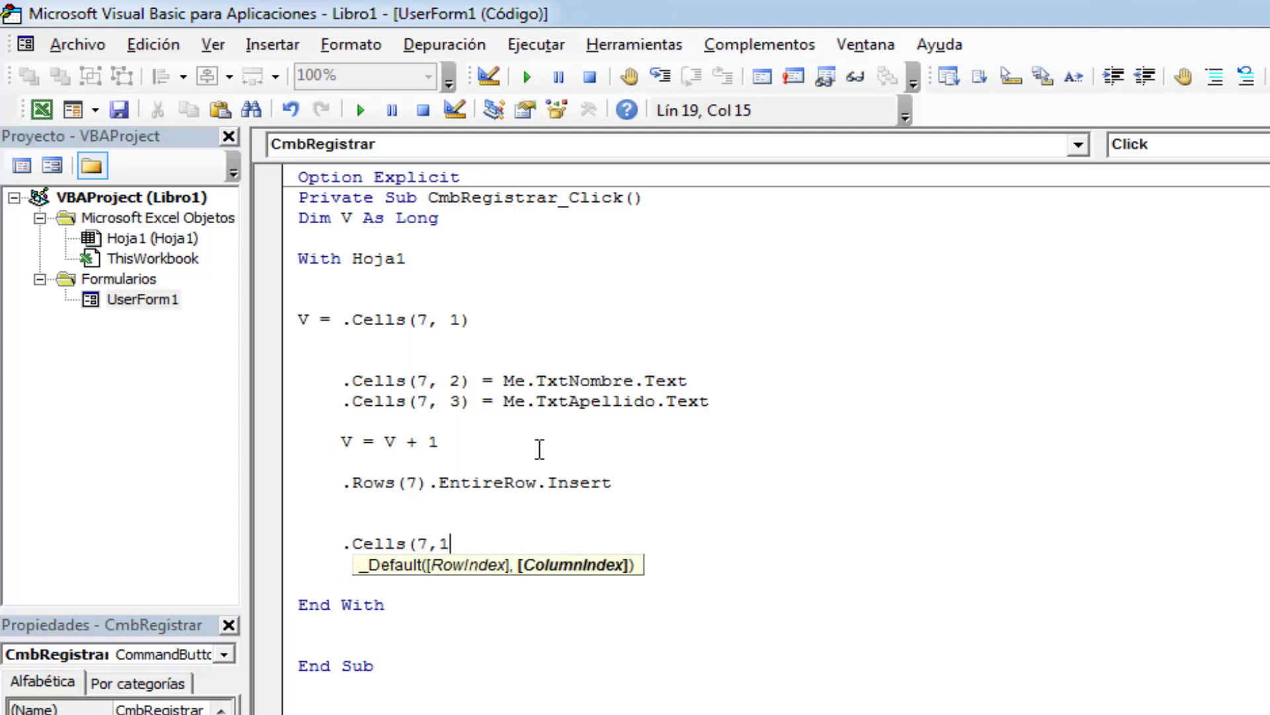
type(")")
key("alt+F11")
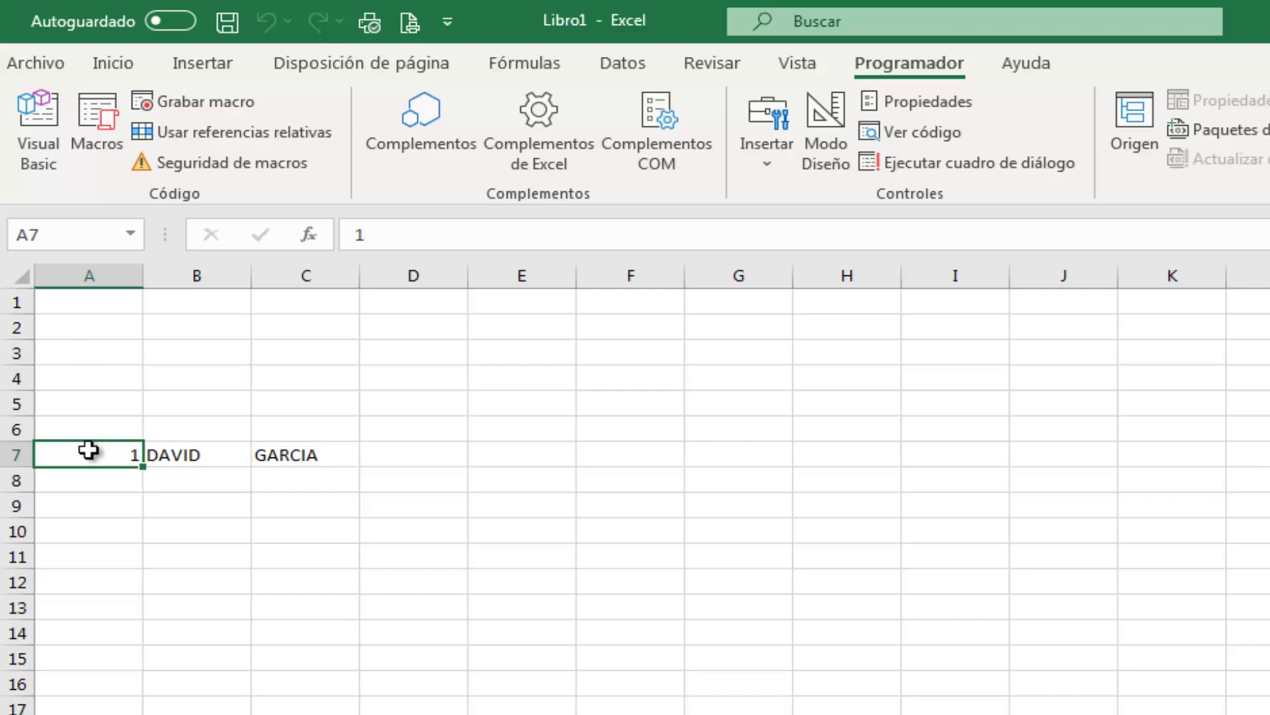
key("alt+F11")
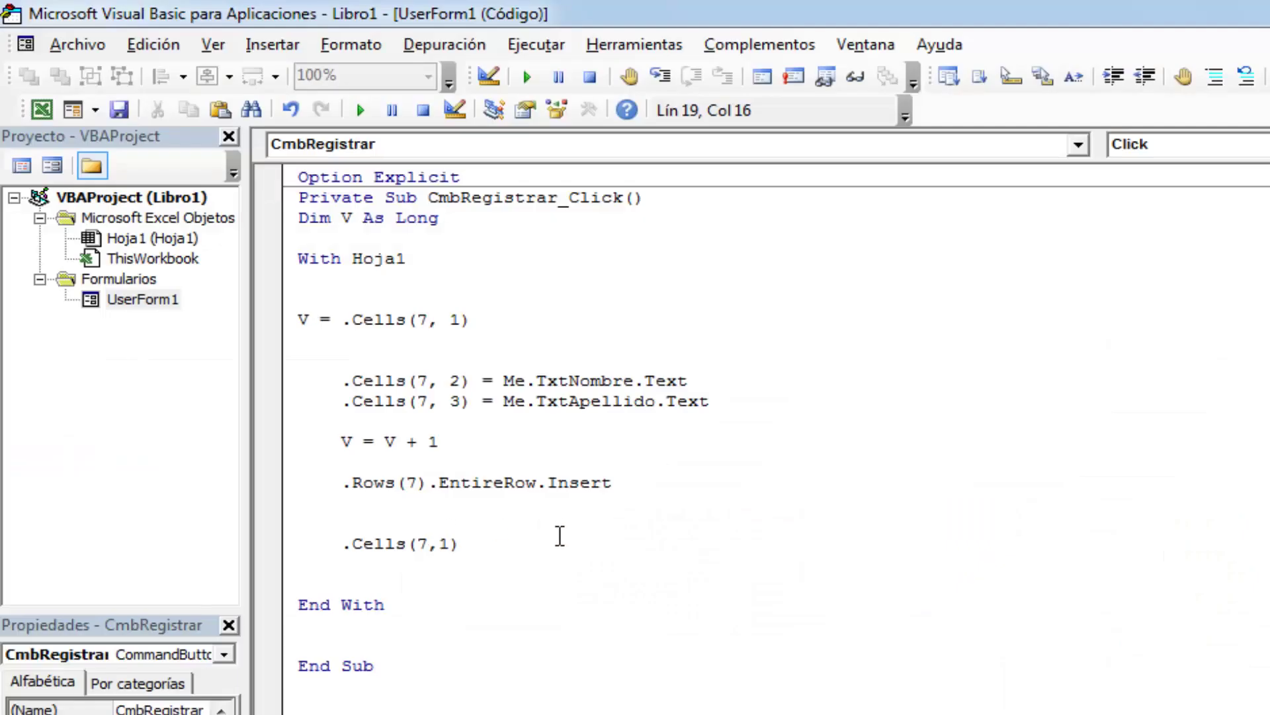
type("= ")
type("V")
key("Return")
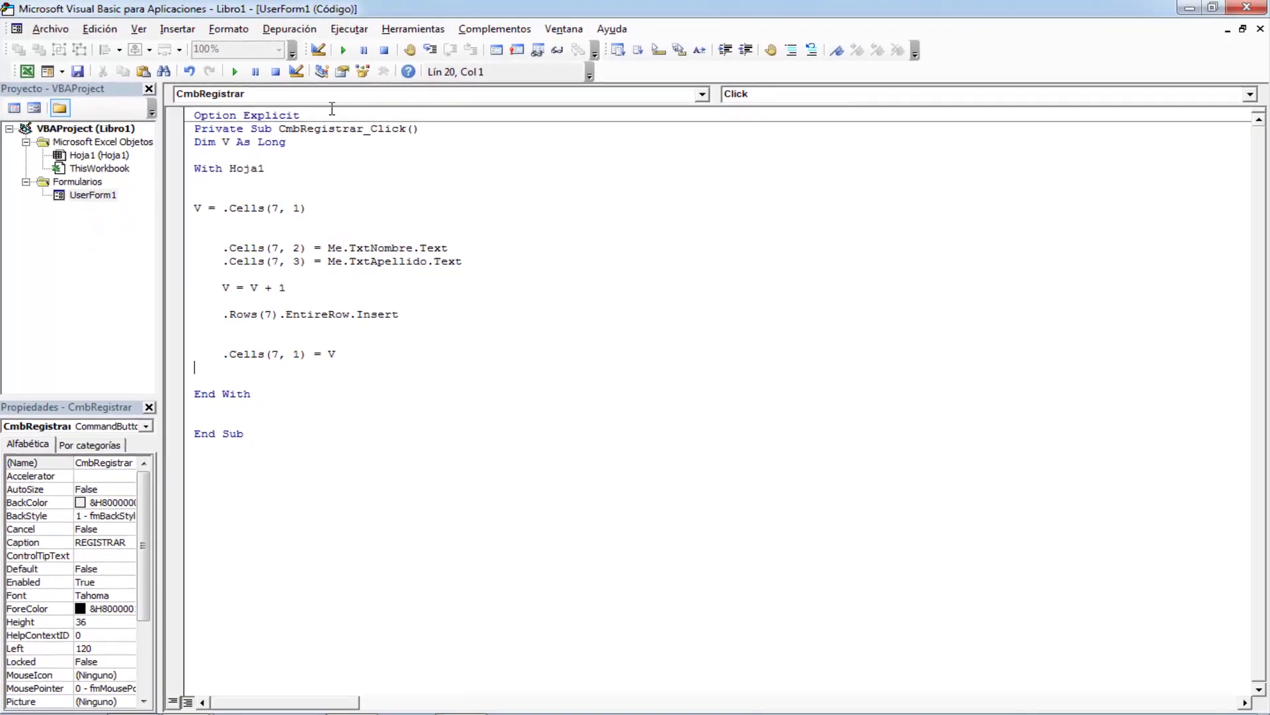
Run the form, enter the first person's first and last name, and register them
left_click(234, 73)
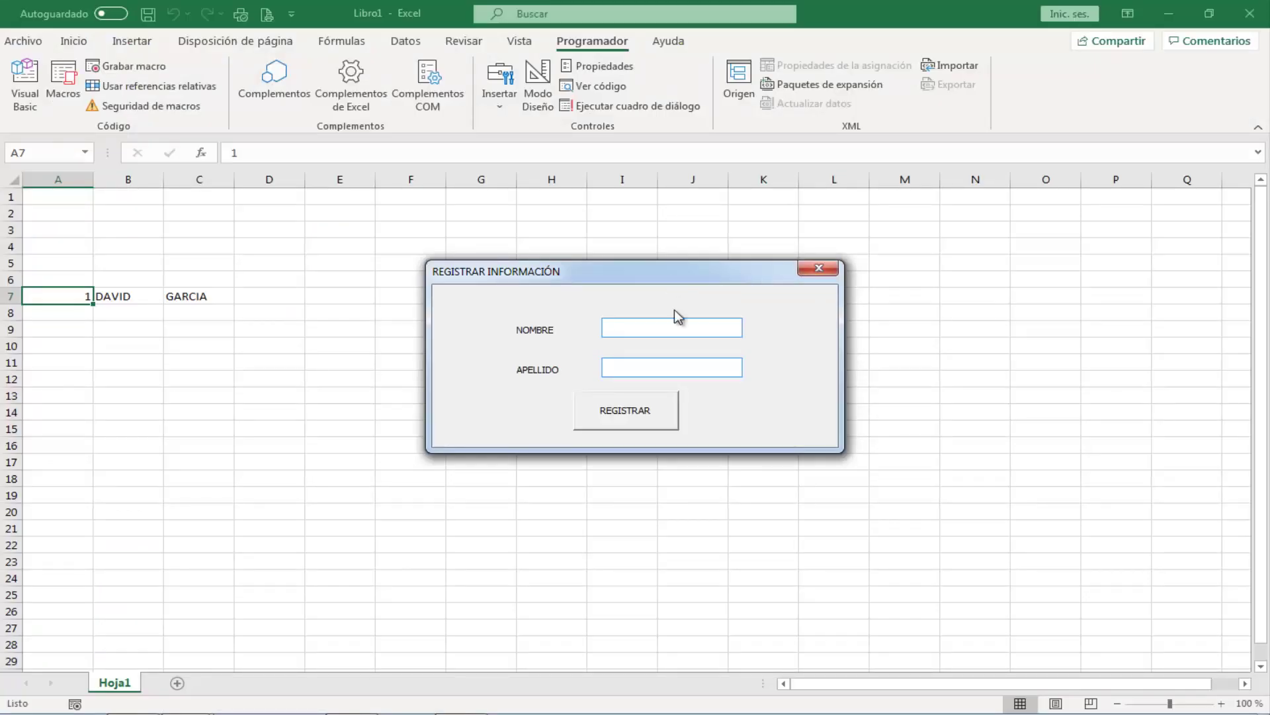
left_click_drag(671, 279, 965, 242)
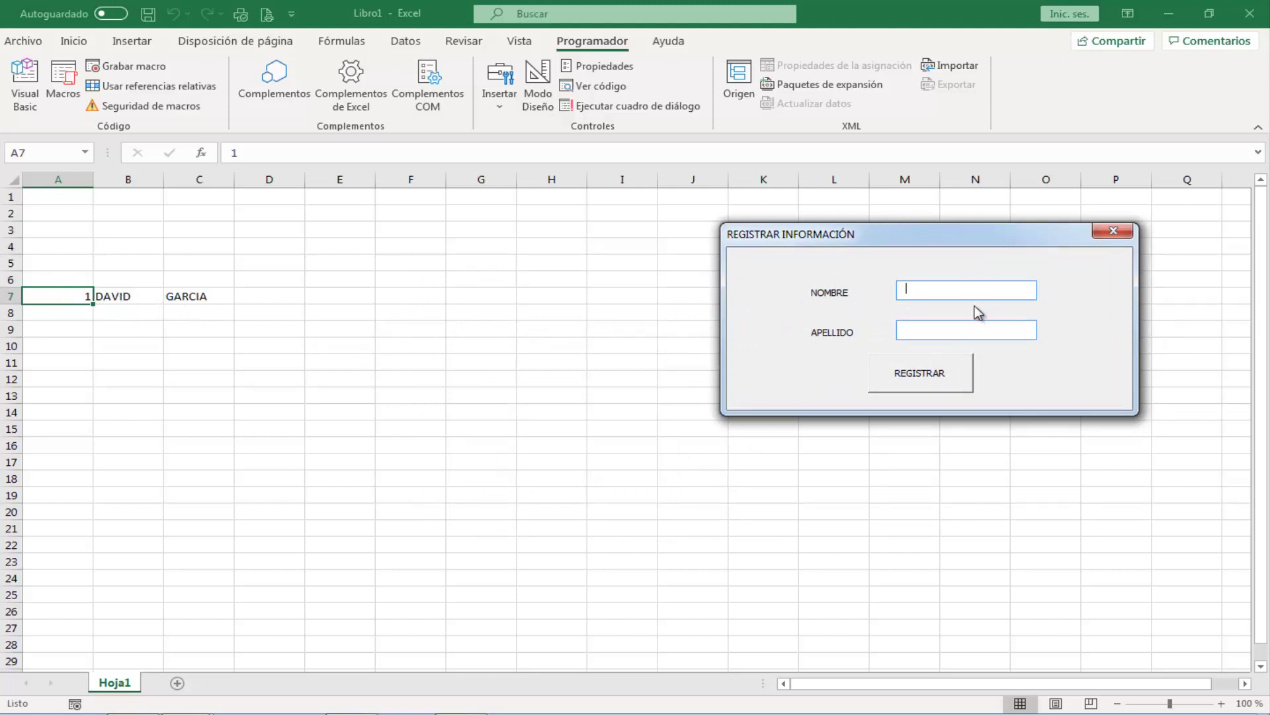
left_click_drag(794, 233, 481, 237)
left_click_drag(573, 207, 560, 196)
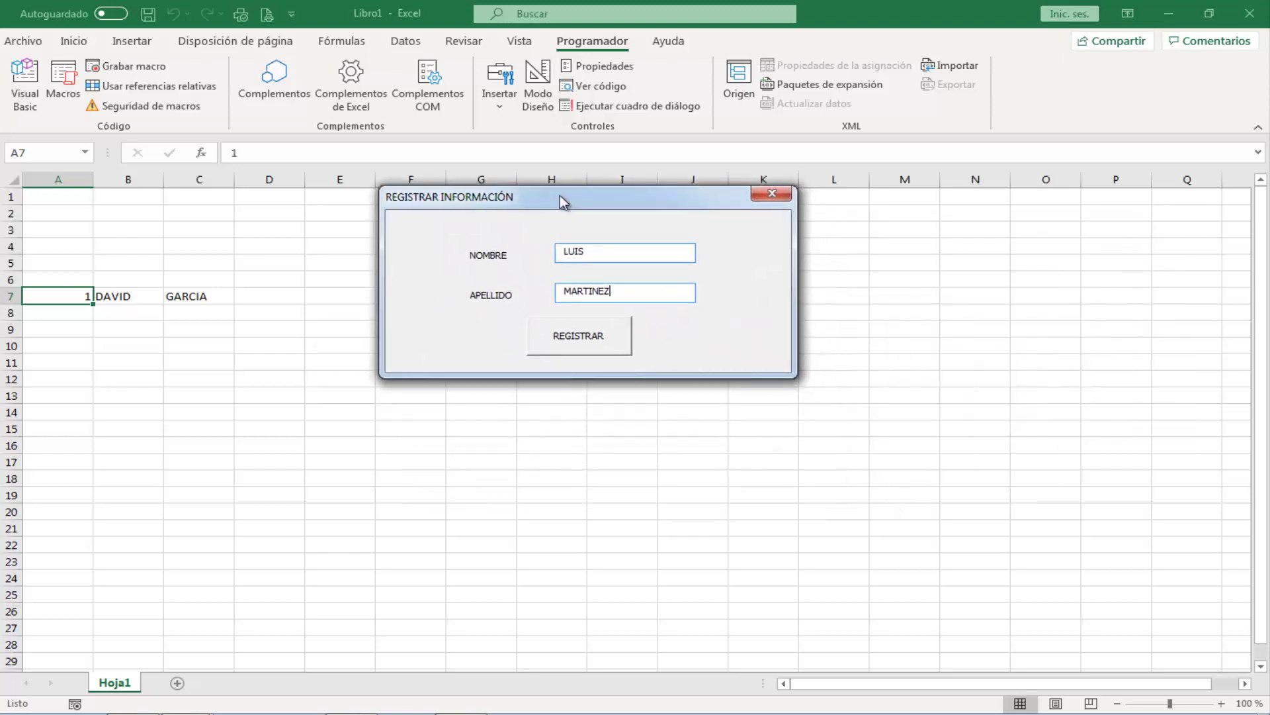
left_click(594, 339)
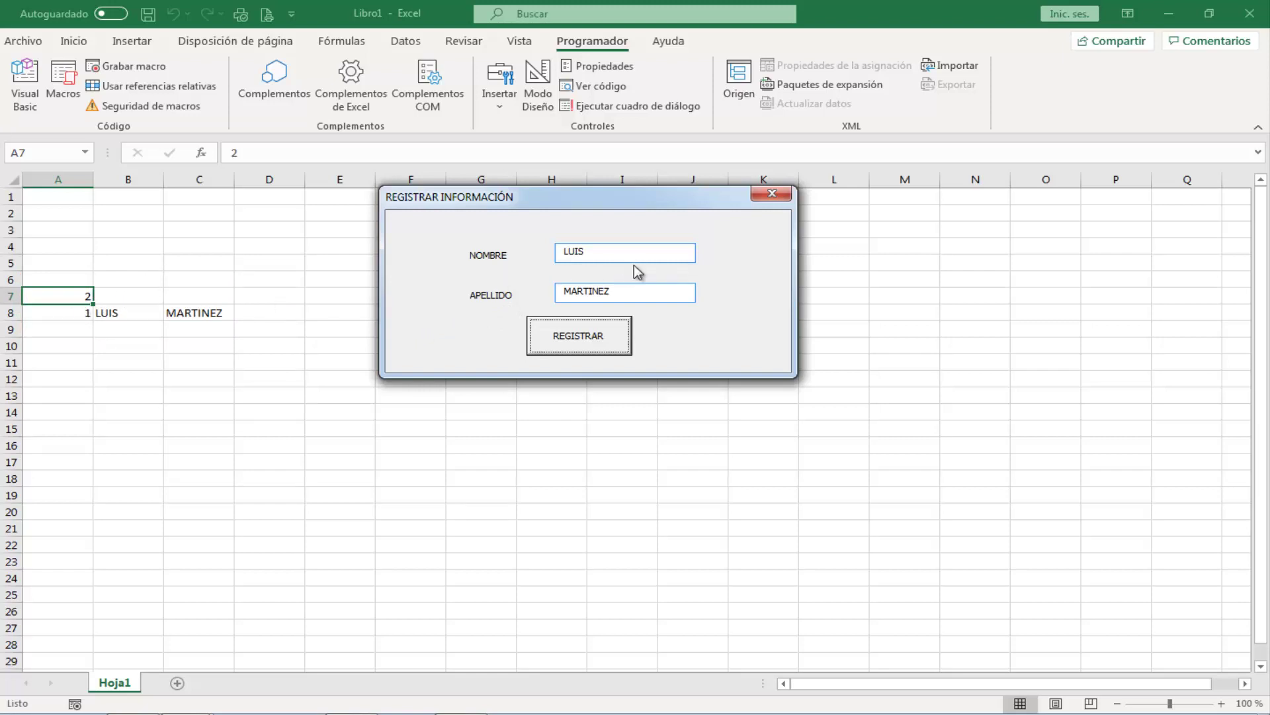
Replace the entries with a second person's first and last name and register them
key("Tab")
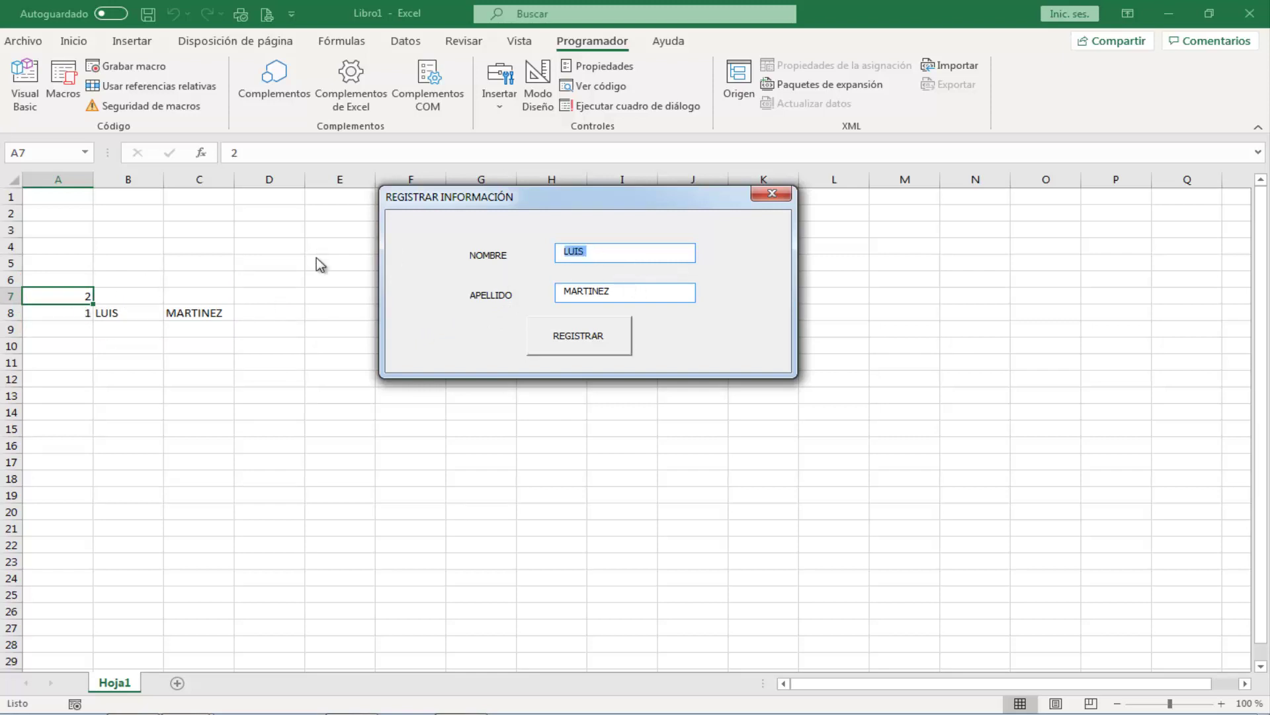
key("Tab")
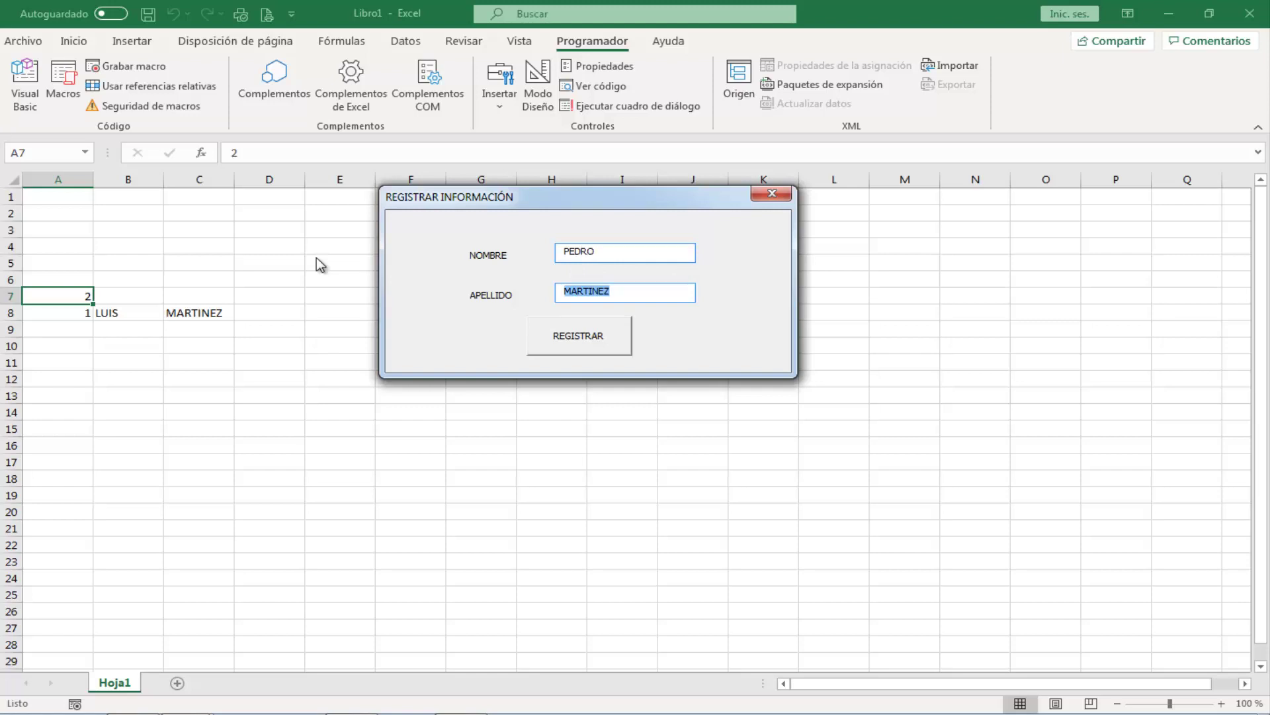
left_click(587, 333)
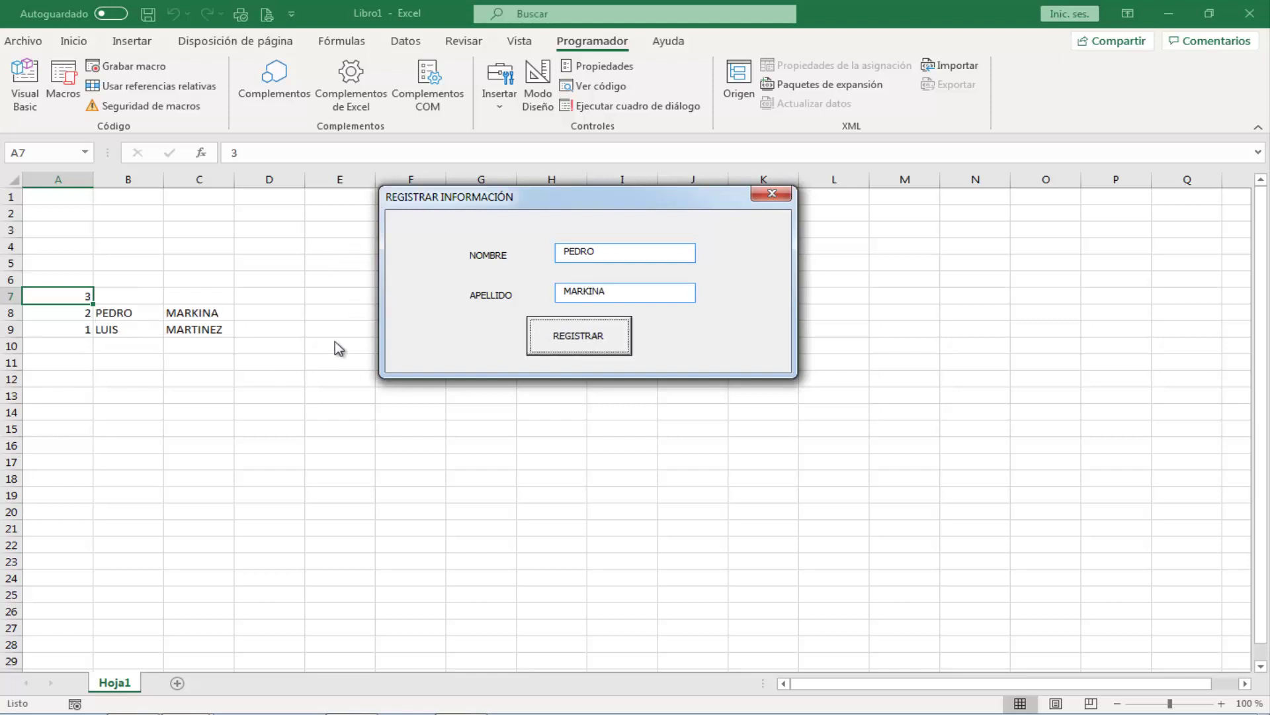
Register the same person twelve more times, pushing the A7 counter to 16
left_click(577, 340)
left_click(577, 339)
left_click(577, 340)
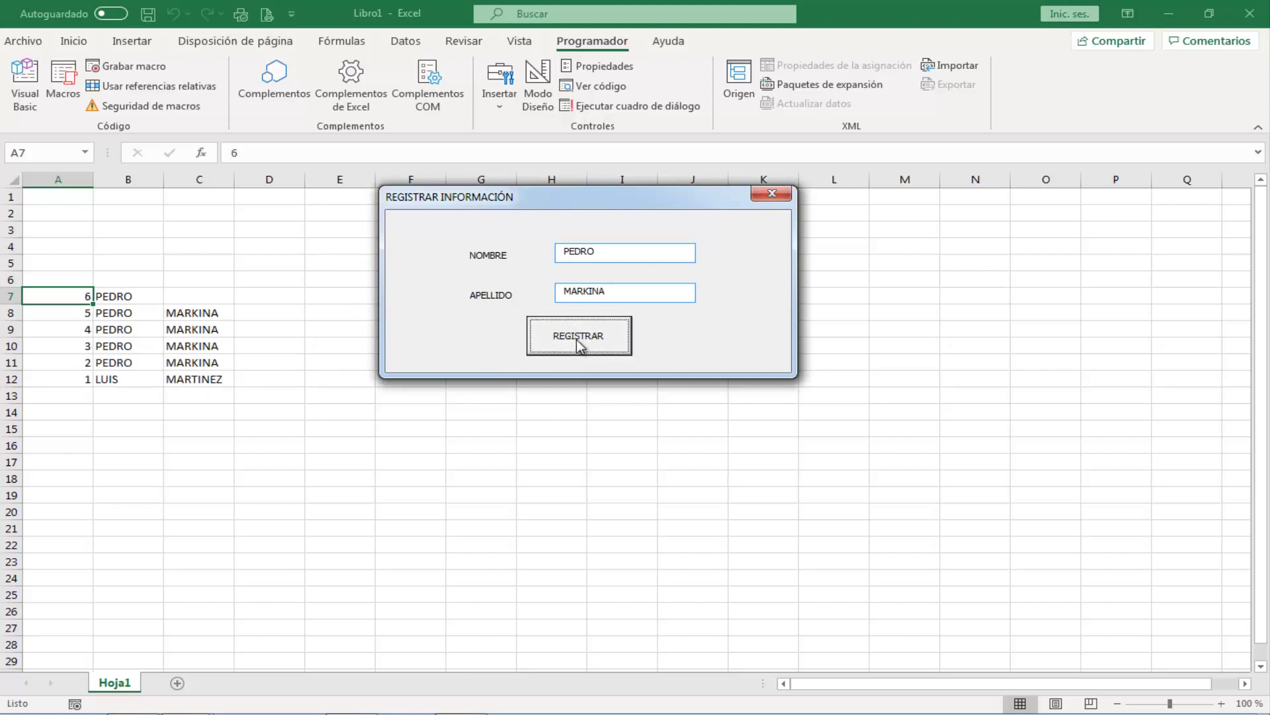
left_click(577, 339)
left_click(577, 340)
left_click(577, 339)
left_click(577, 339)
left_click(577, 340)
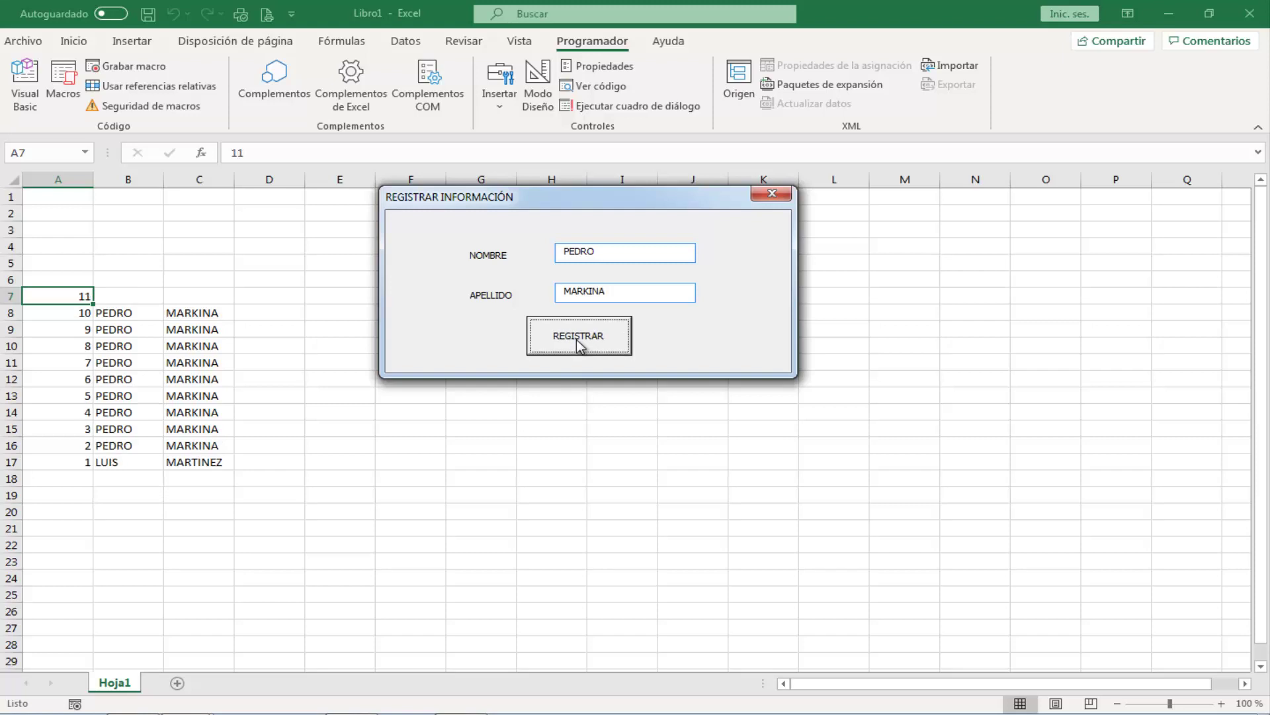
left_click(577, 339)
left_click(577, 339)
left_click(577, 339)
left_click(577, 340)
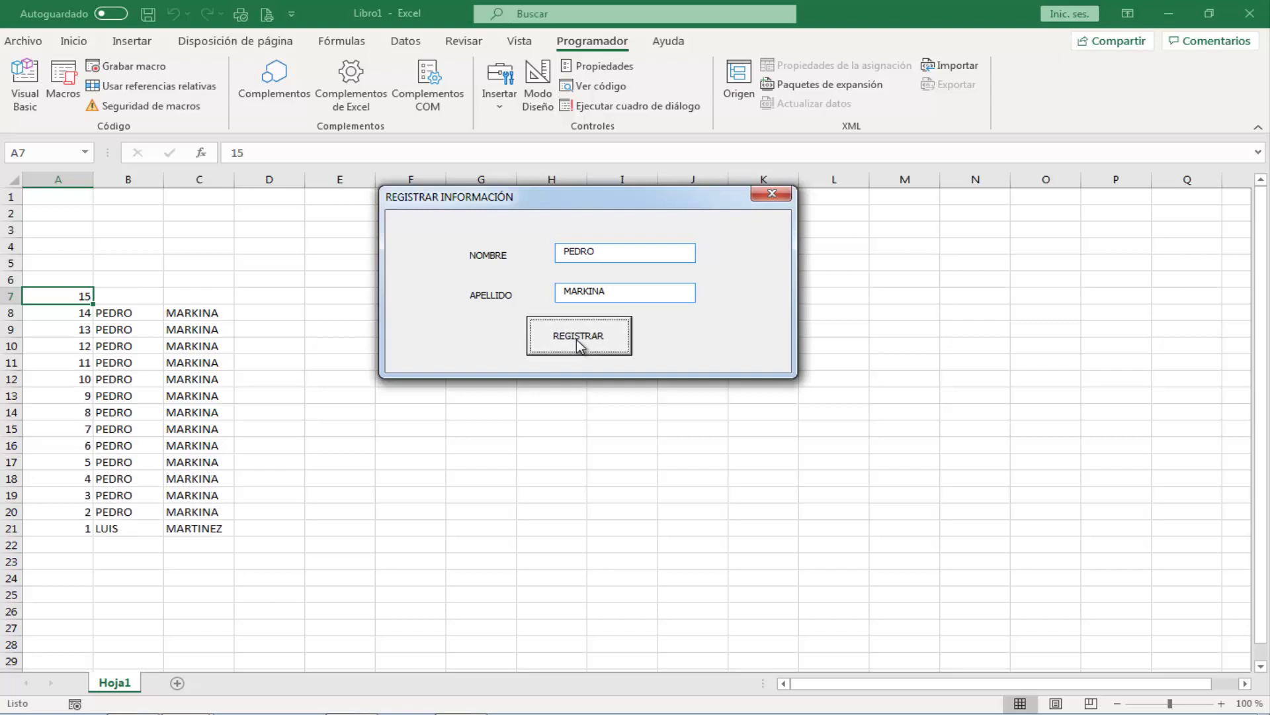
left_click(577, 339)
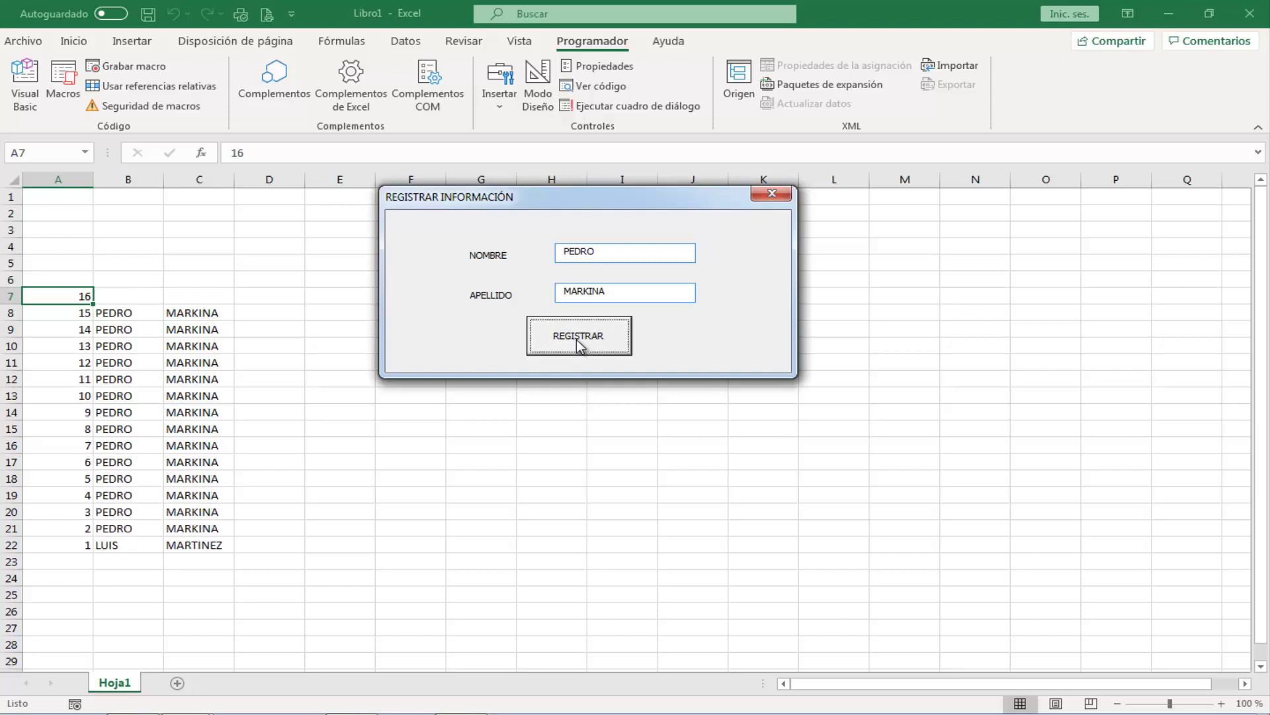
left_click(577, 340)
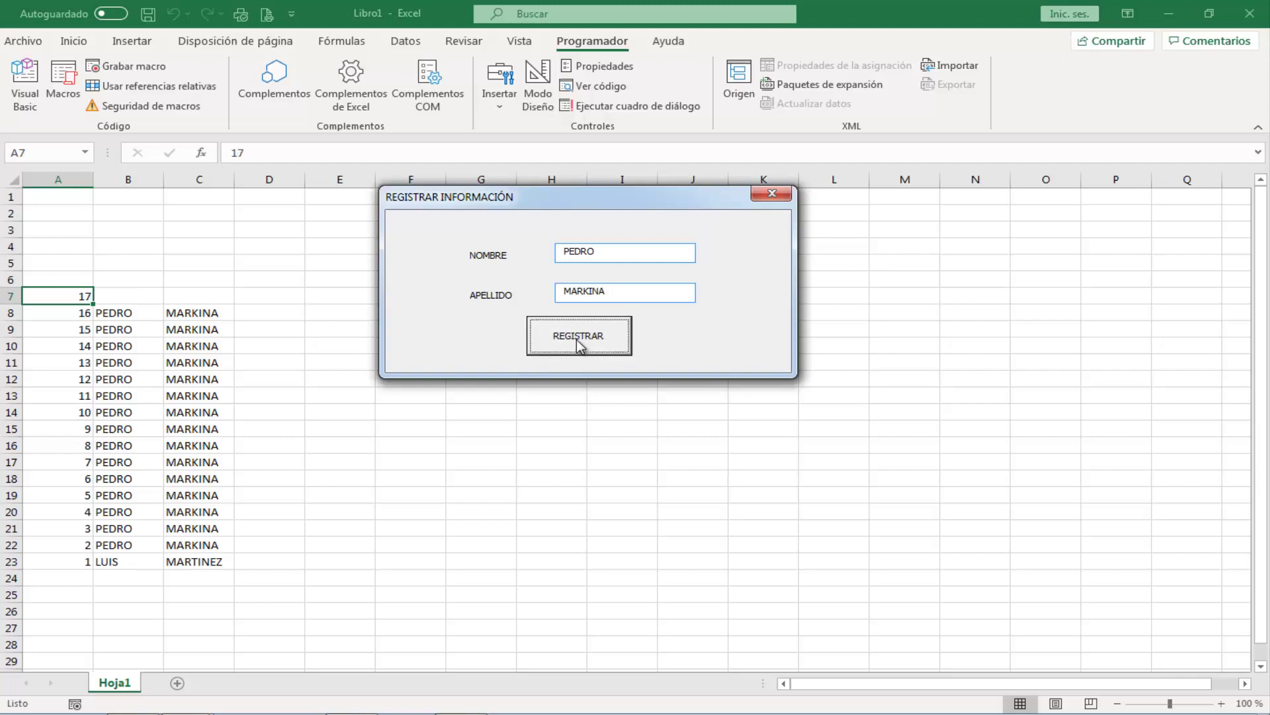